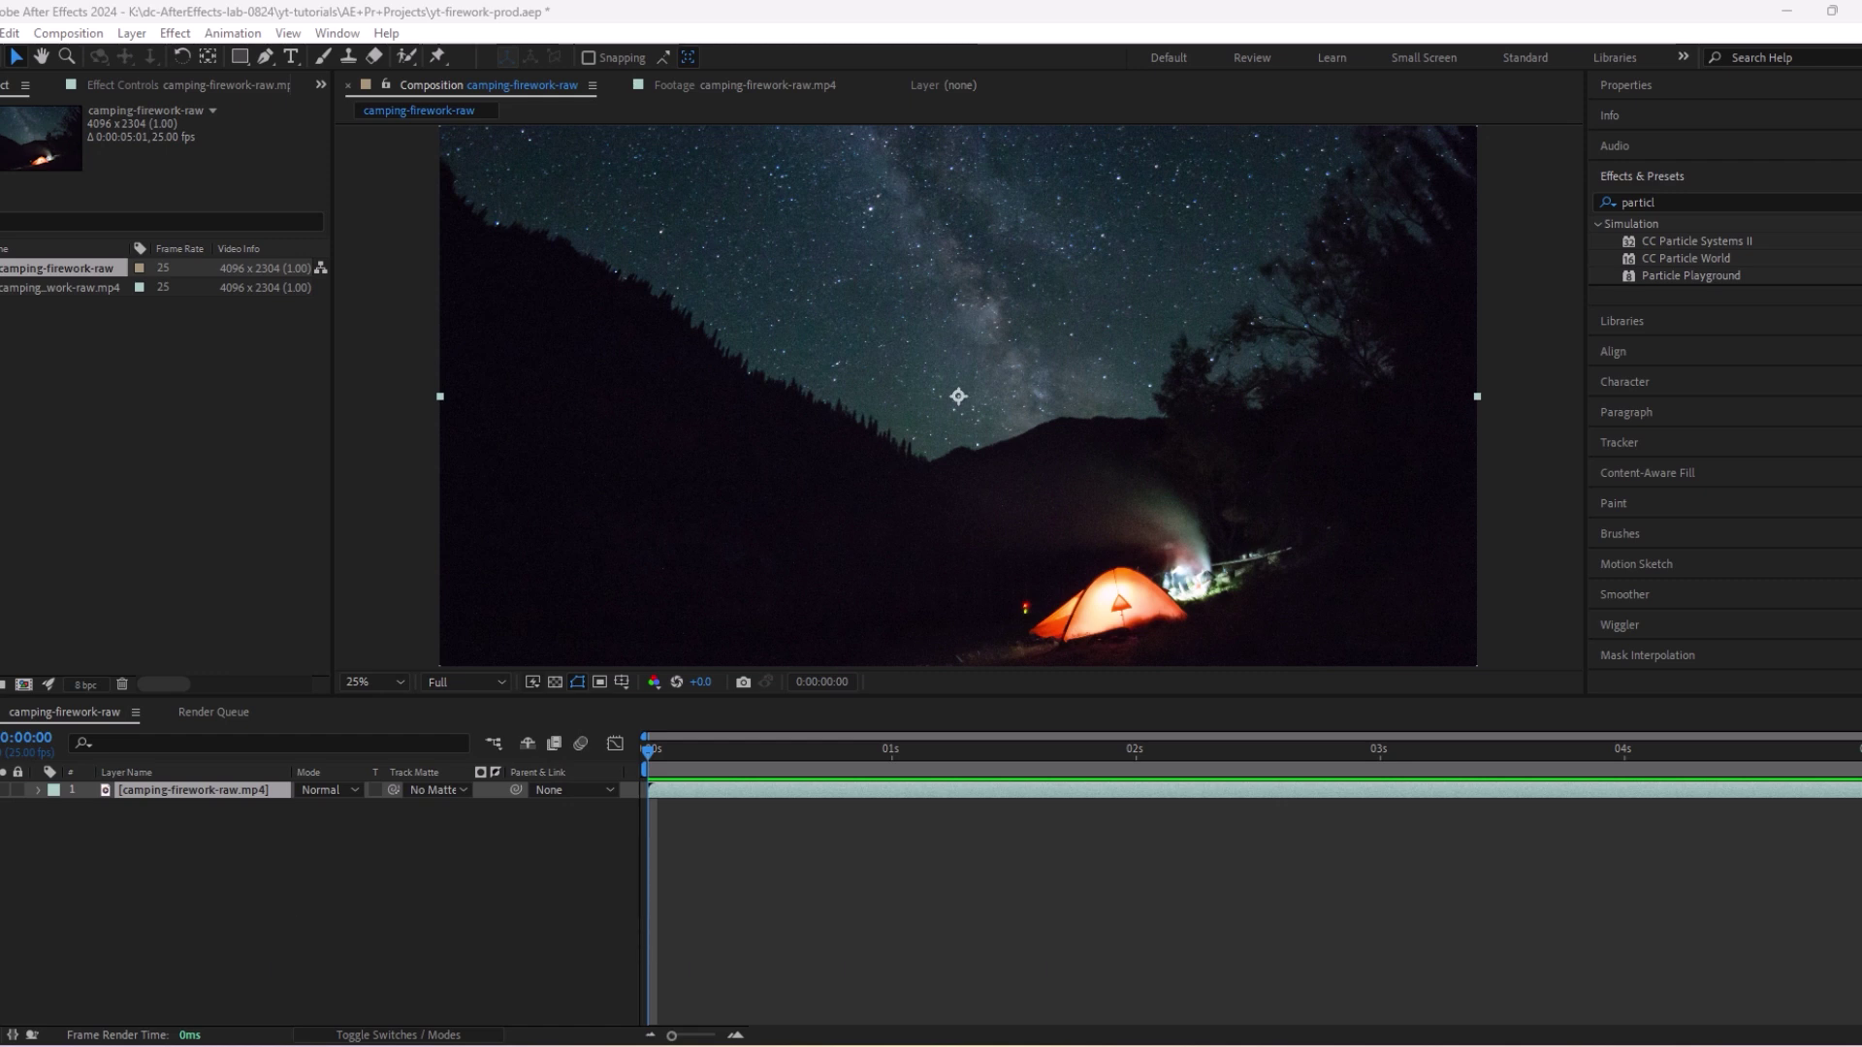
# - Add a new 4096 px wide solid layer above the camping footage in the composition, keeping the default blue colour
pyautogui.click(881, 948)
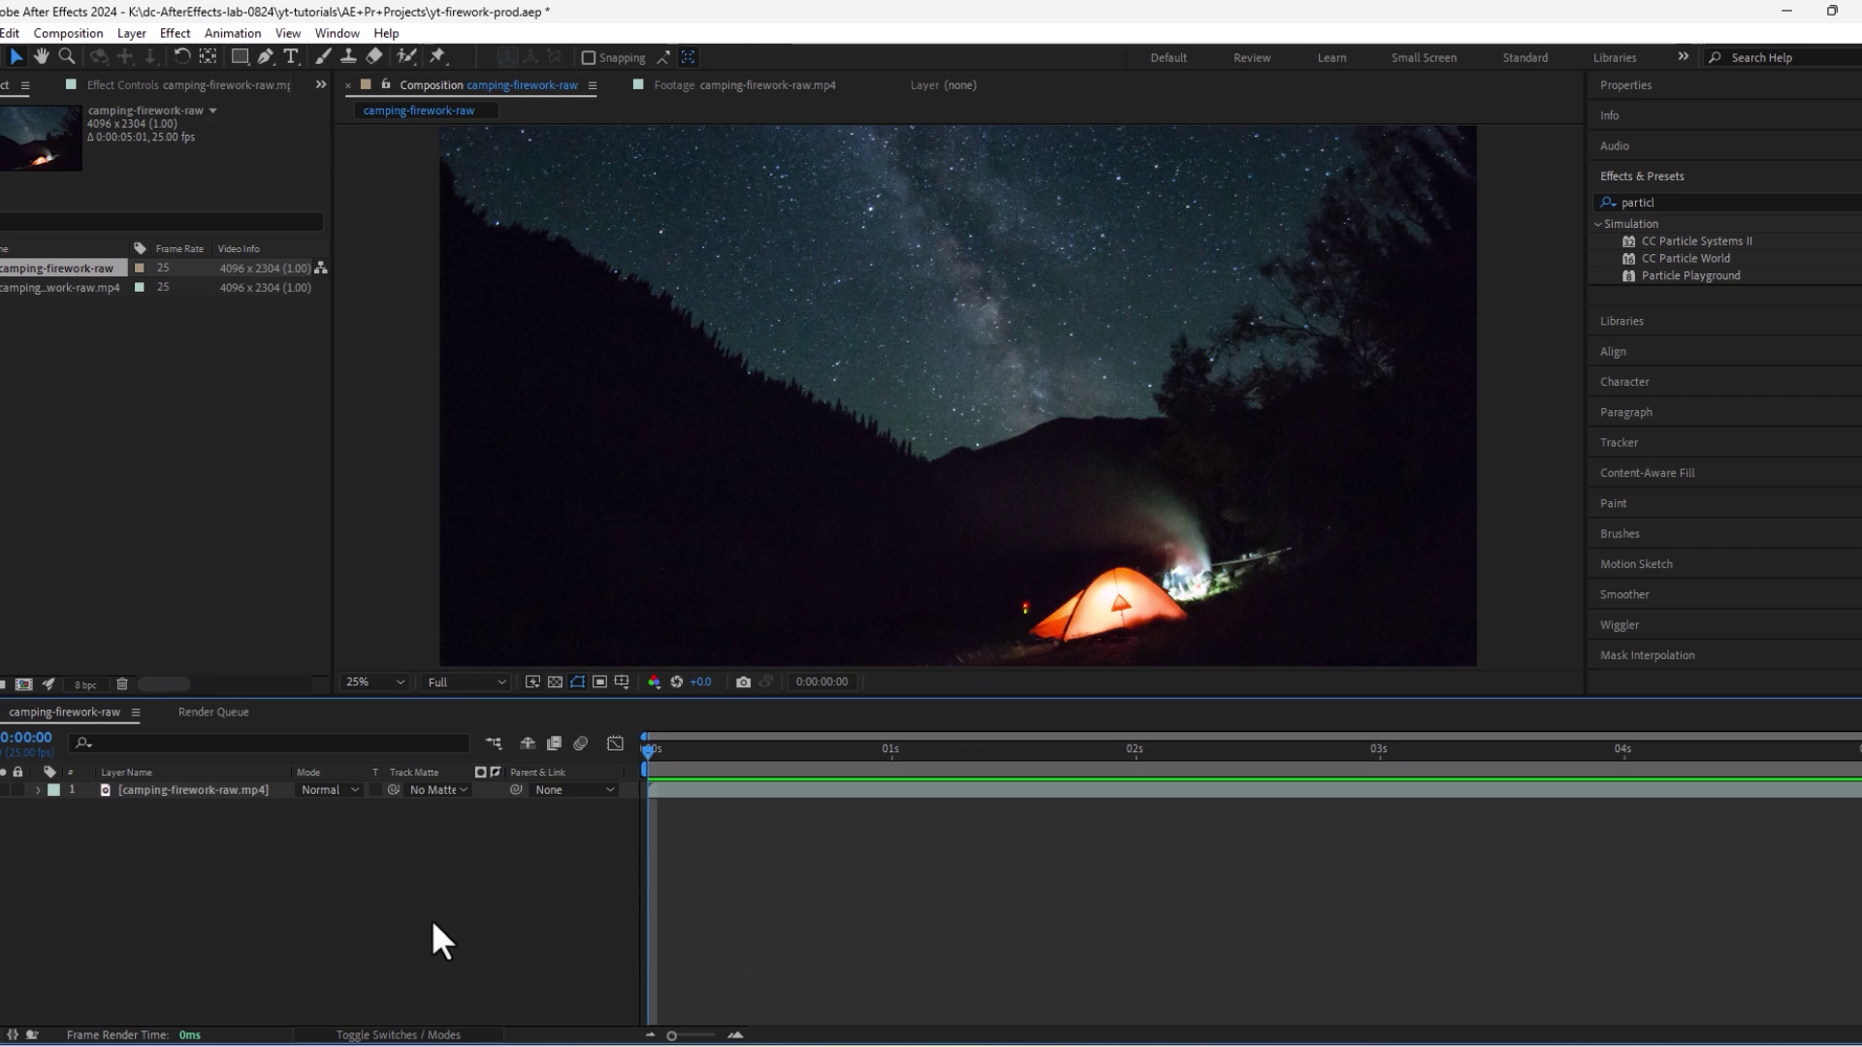
pyautogui.rightClick(355, 898)
pyautogui.moveTo(459, 657)
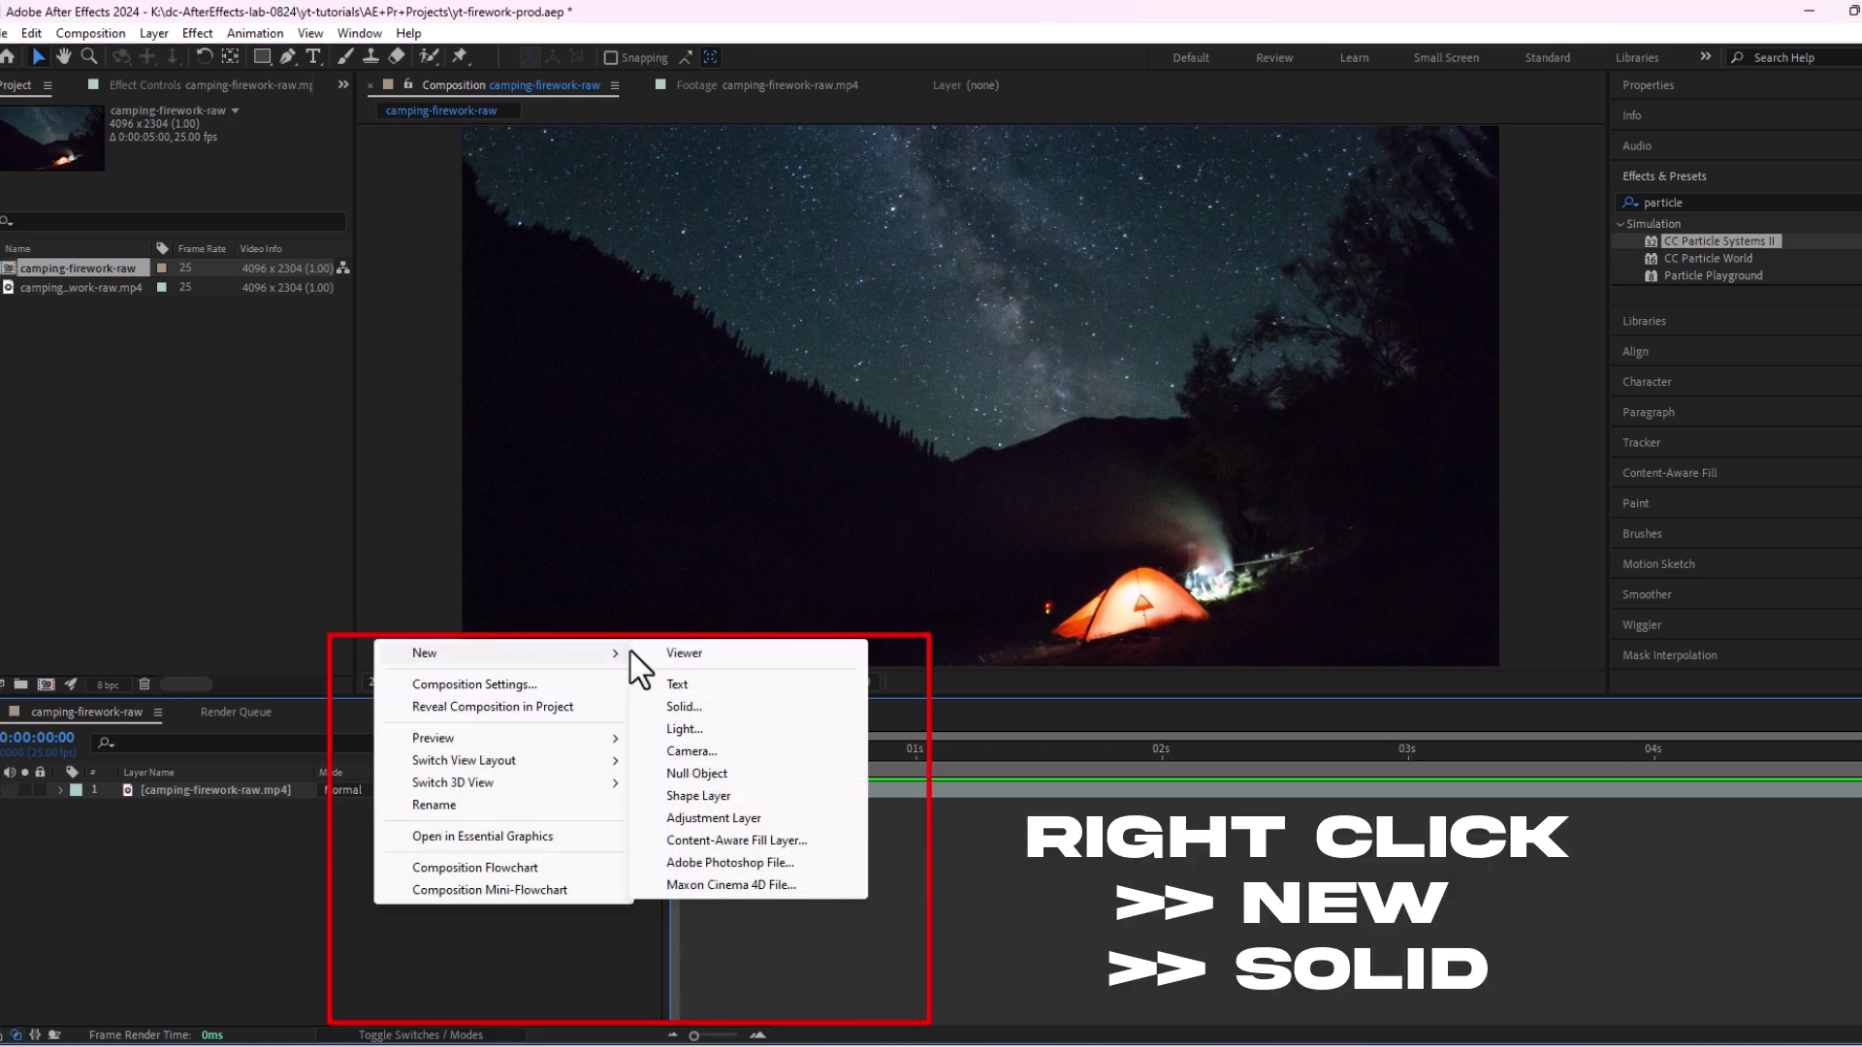
pyautogui.click(683, 706)
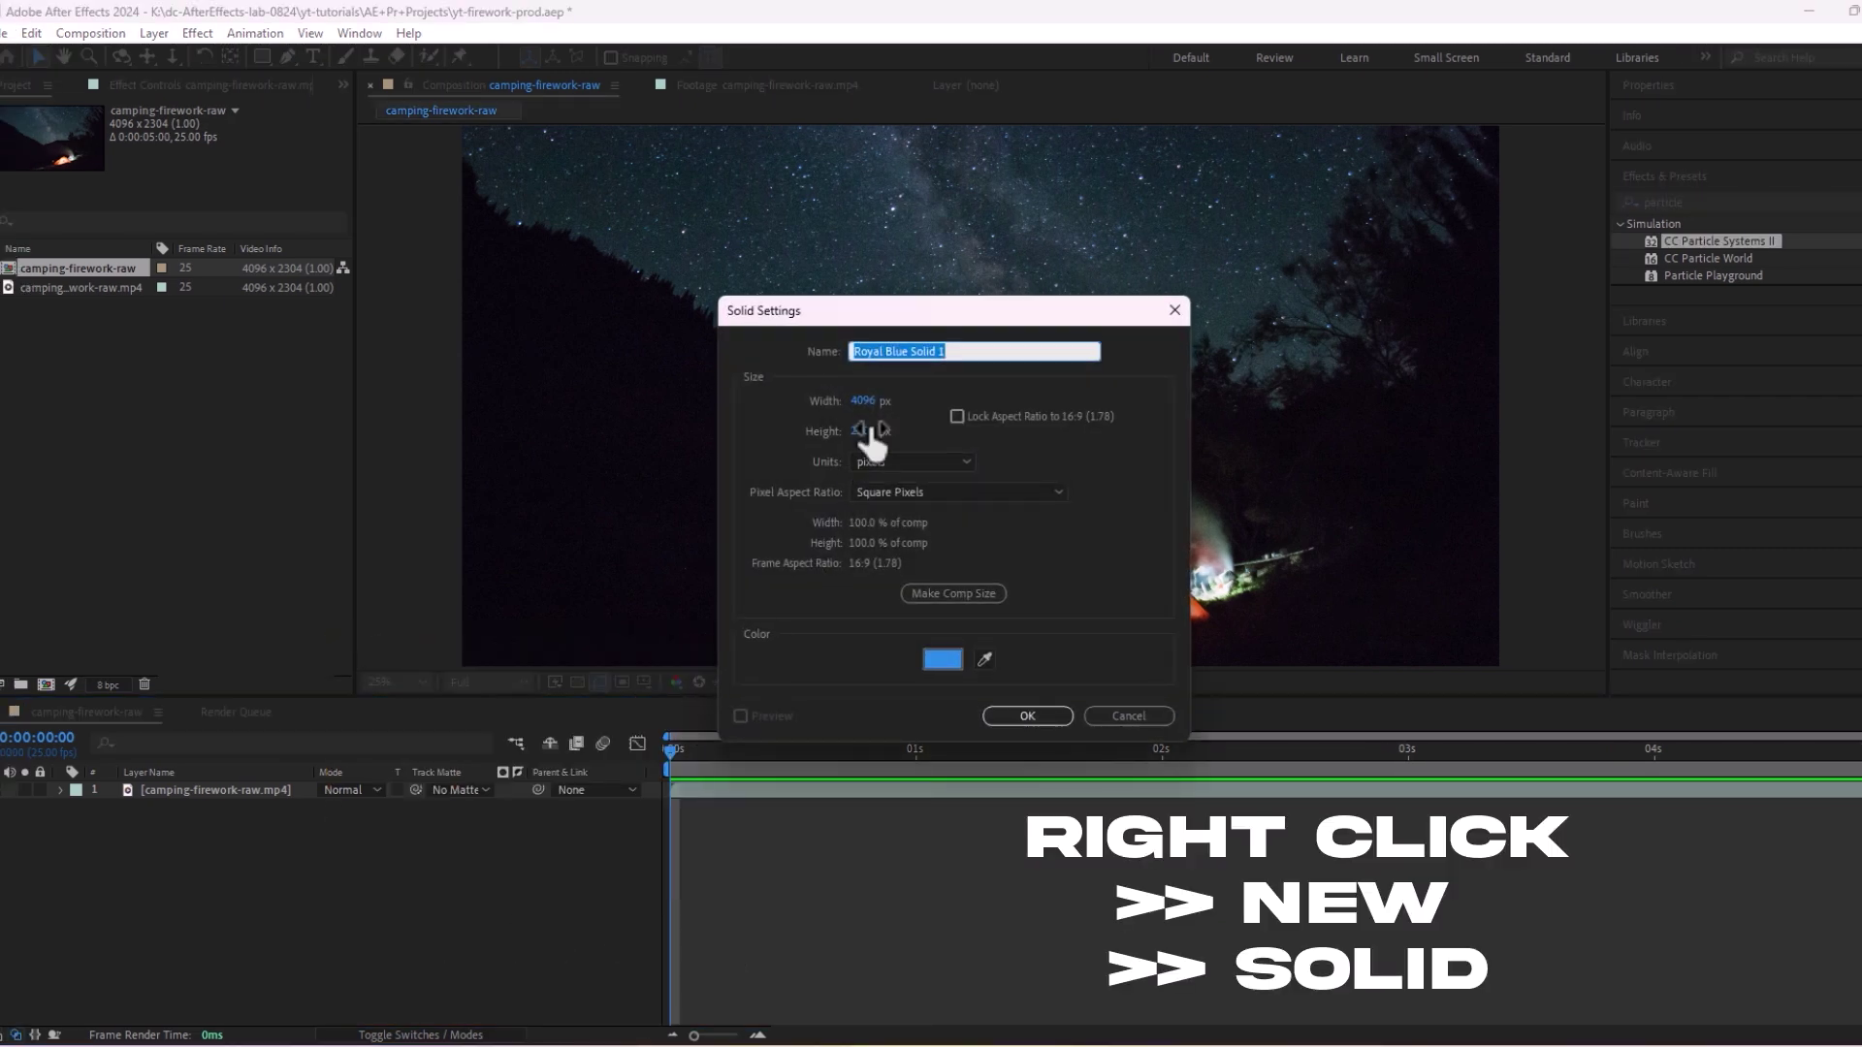
pyautogui.click(1014, 714)
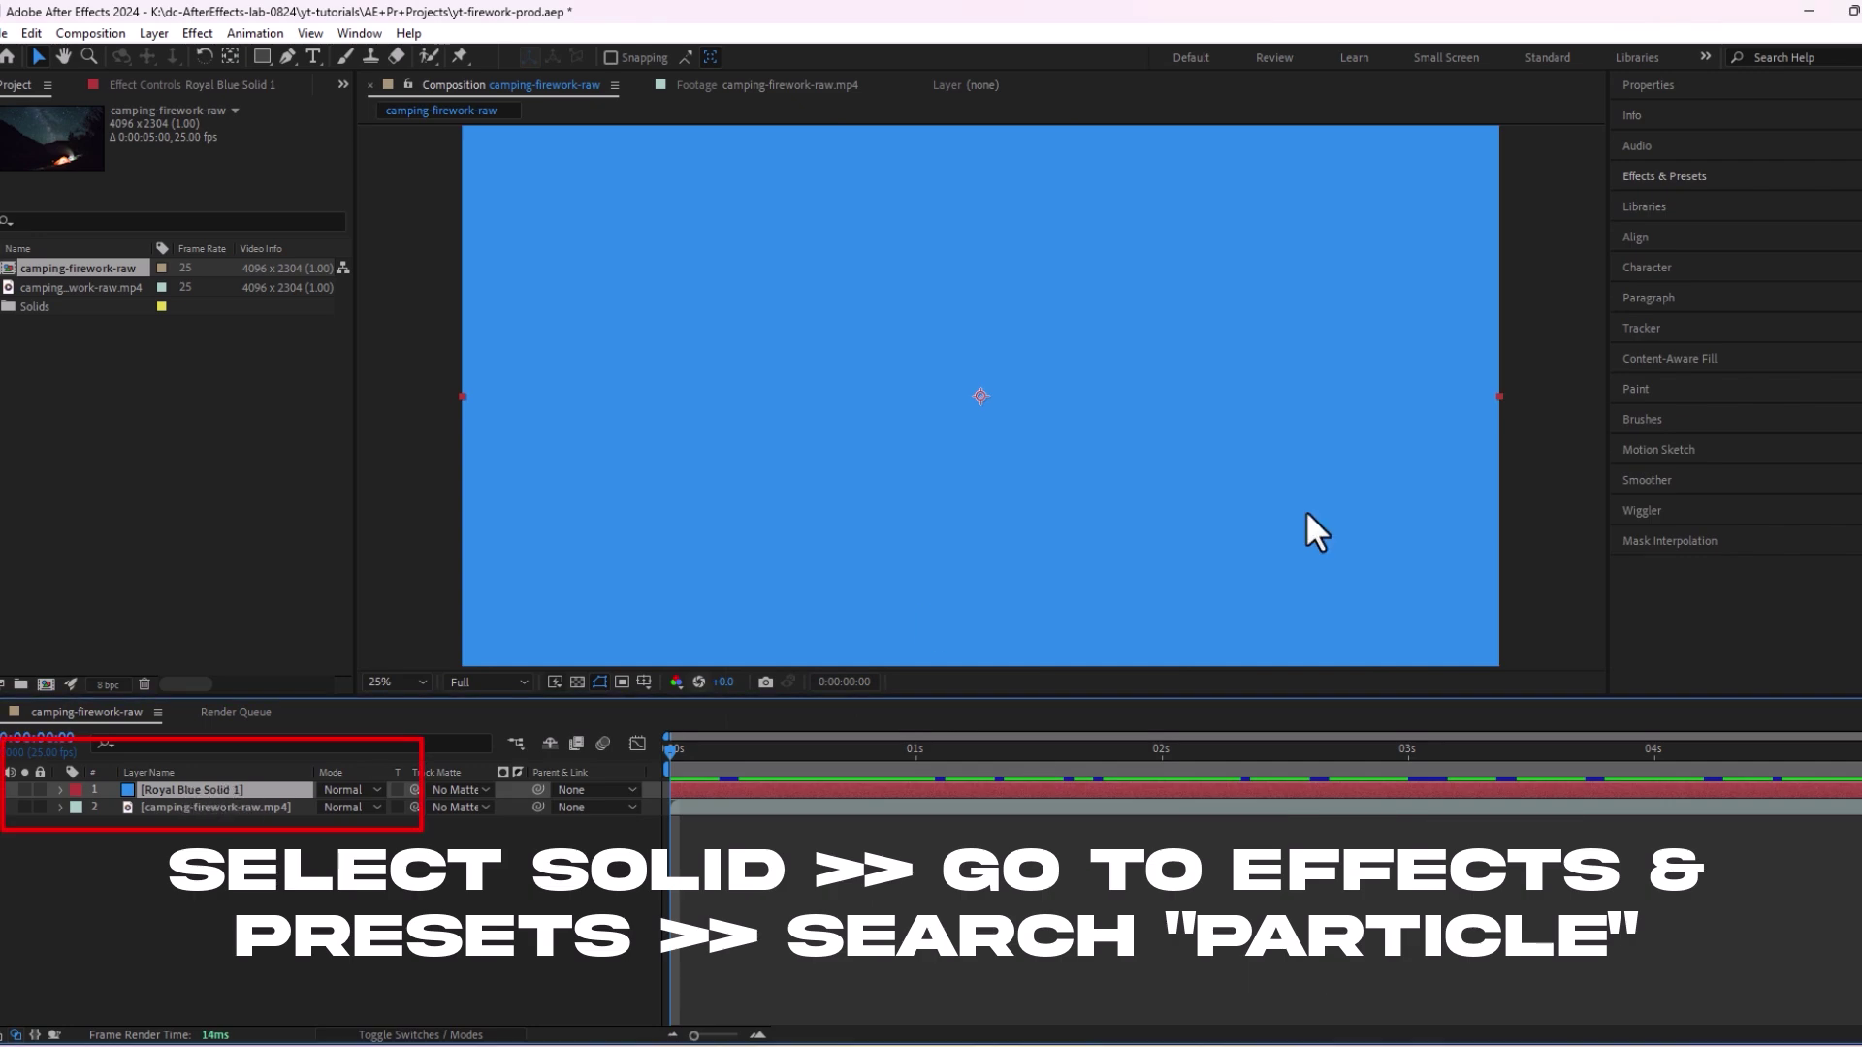
# - Search the effects for "parti" and apply CC Particle World to the blue solid layer
pyautogui.click(1685, 173)
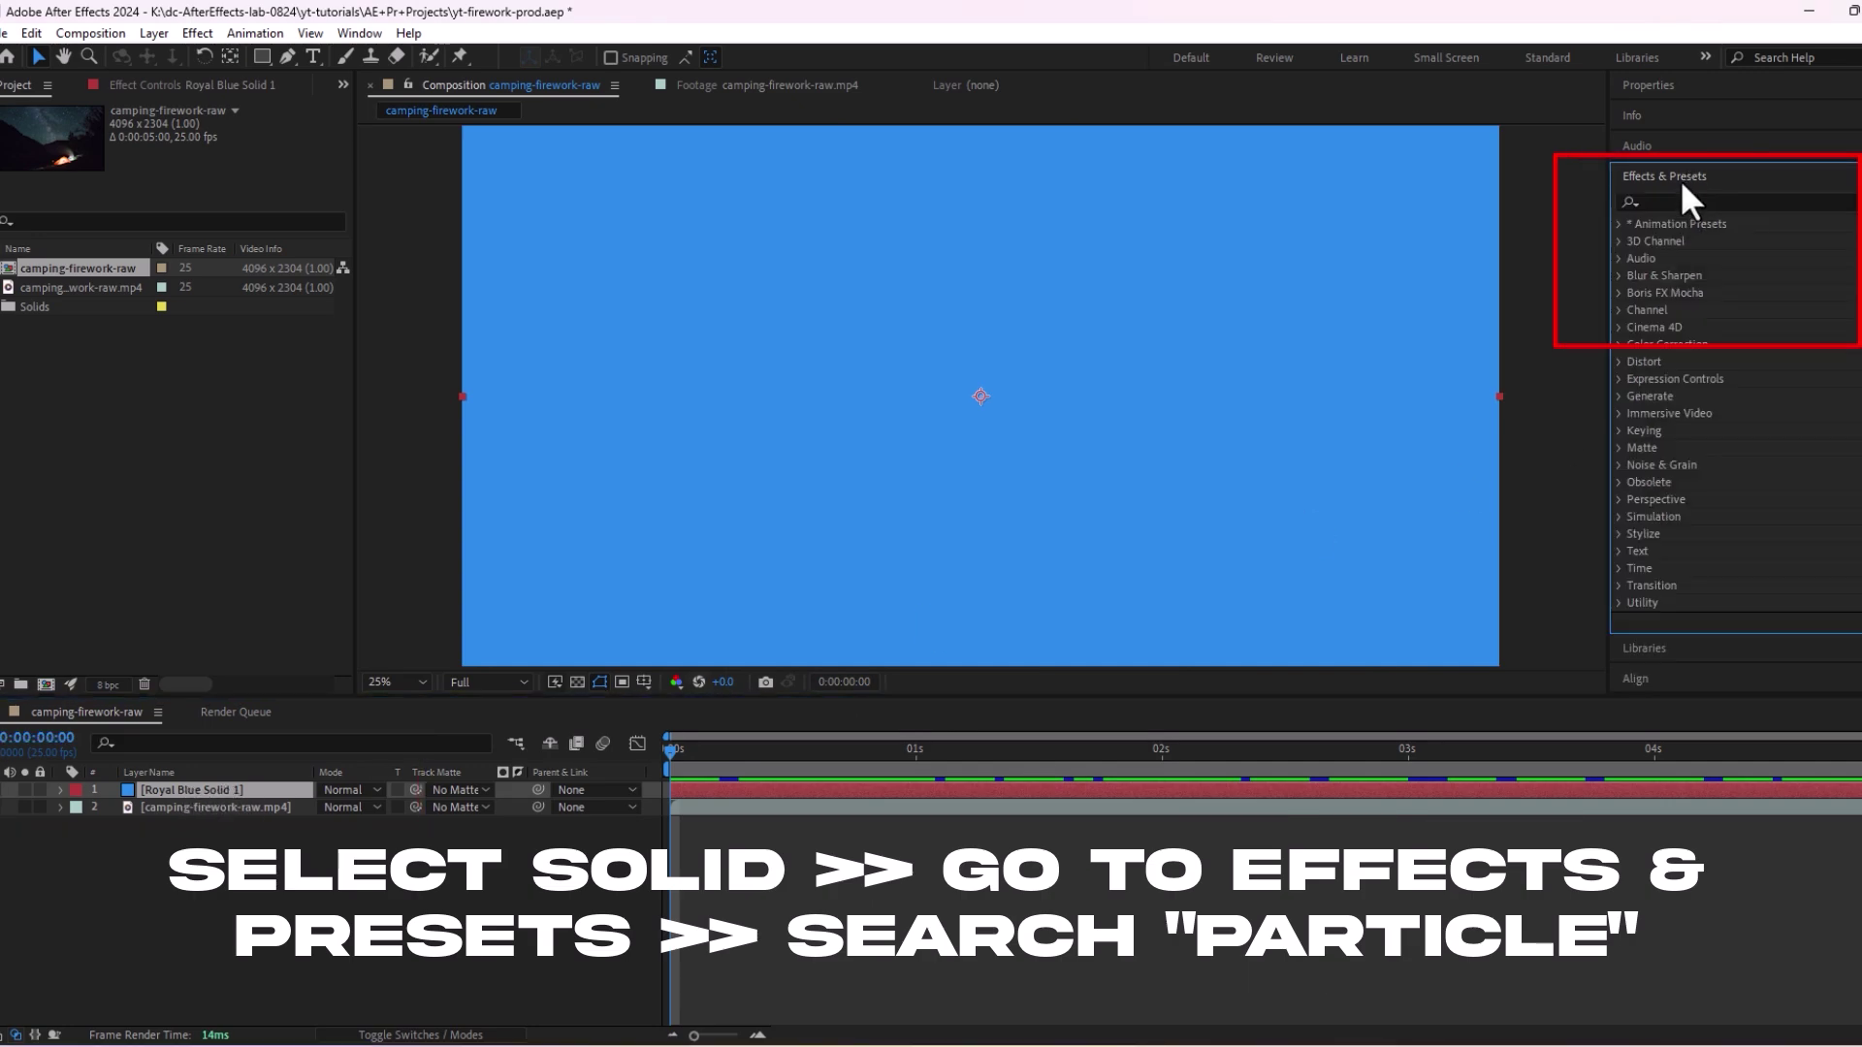
pyautogui.click(1669, 202)
pyautogui.write('parti')
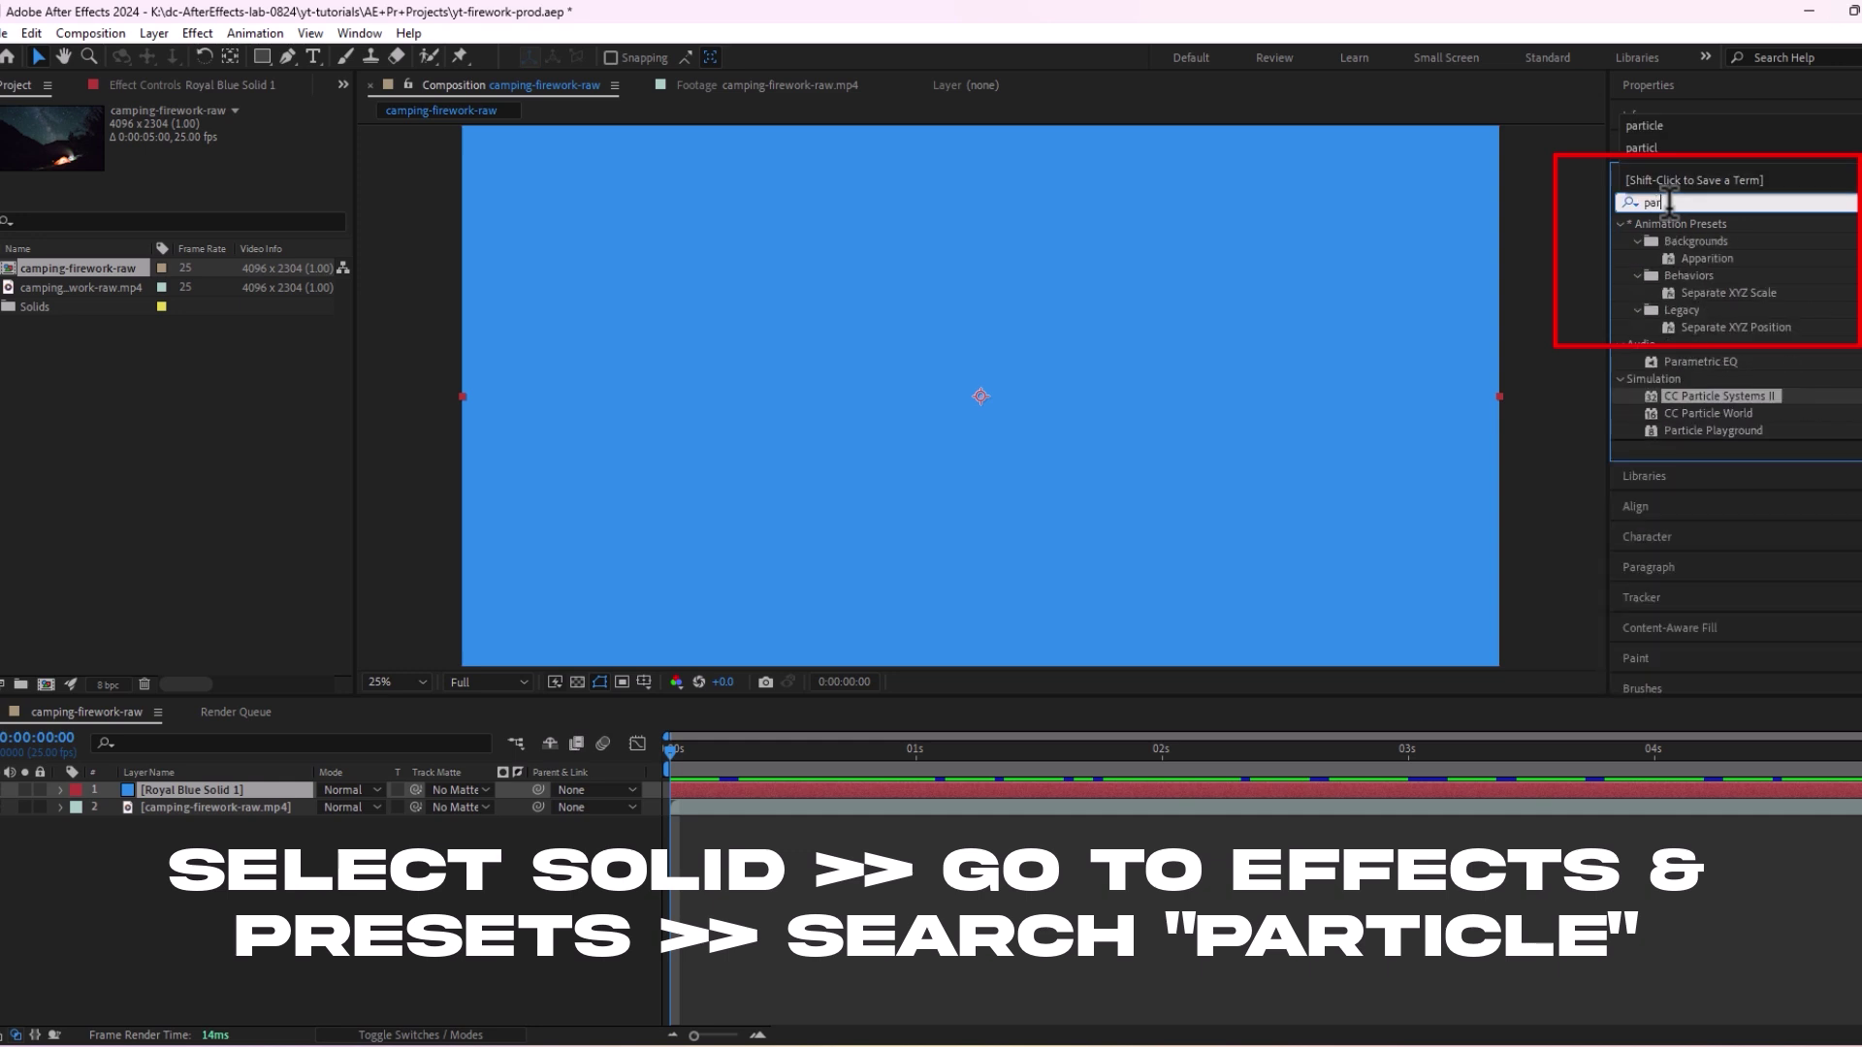
pyautogui.doubleClick(1689, 258)
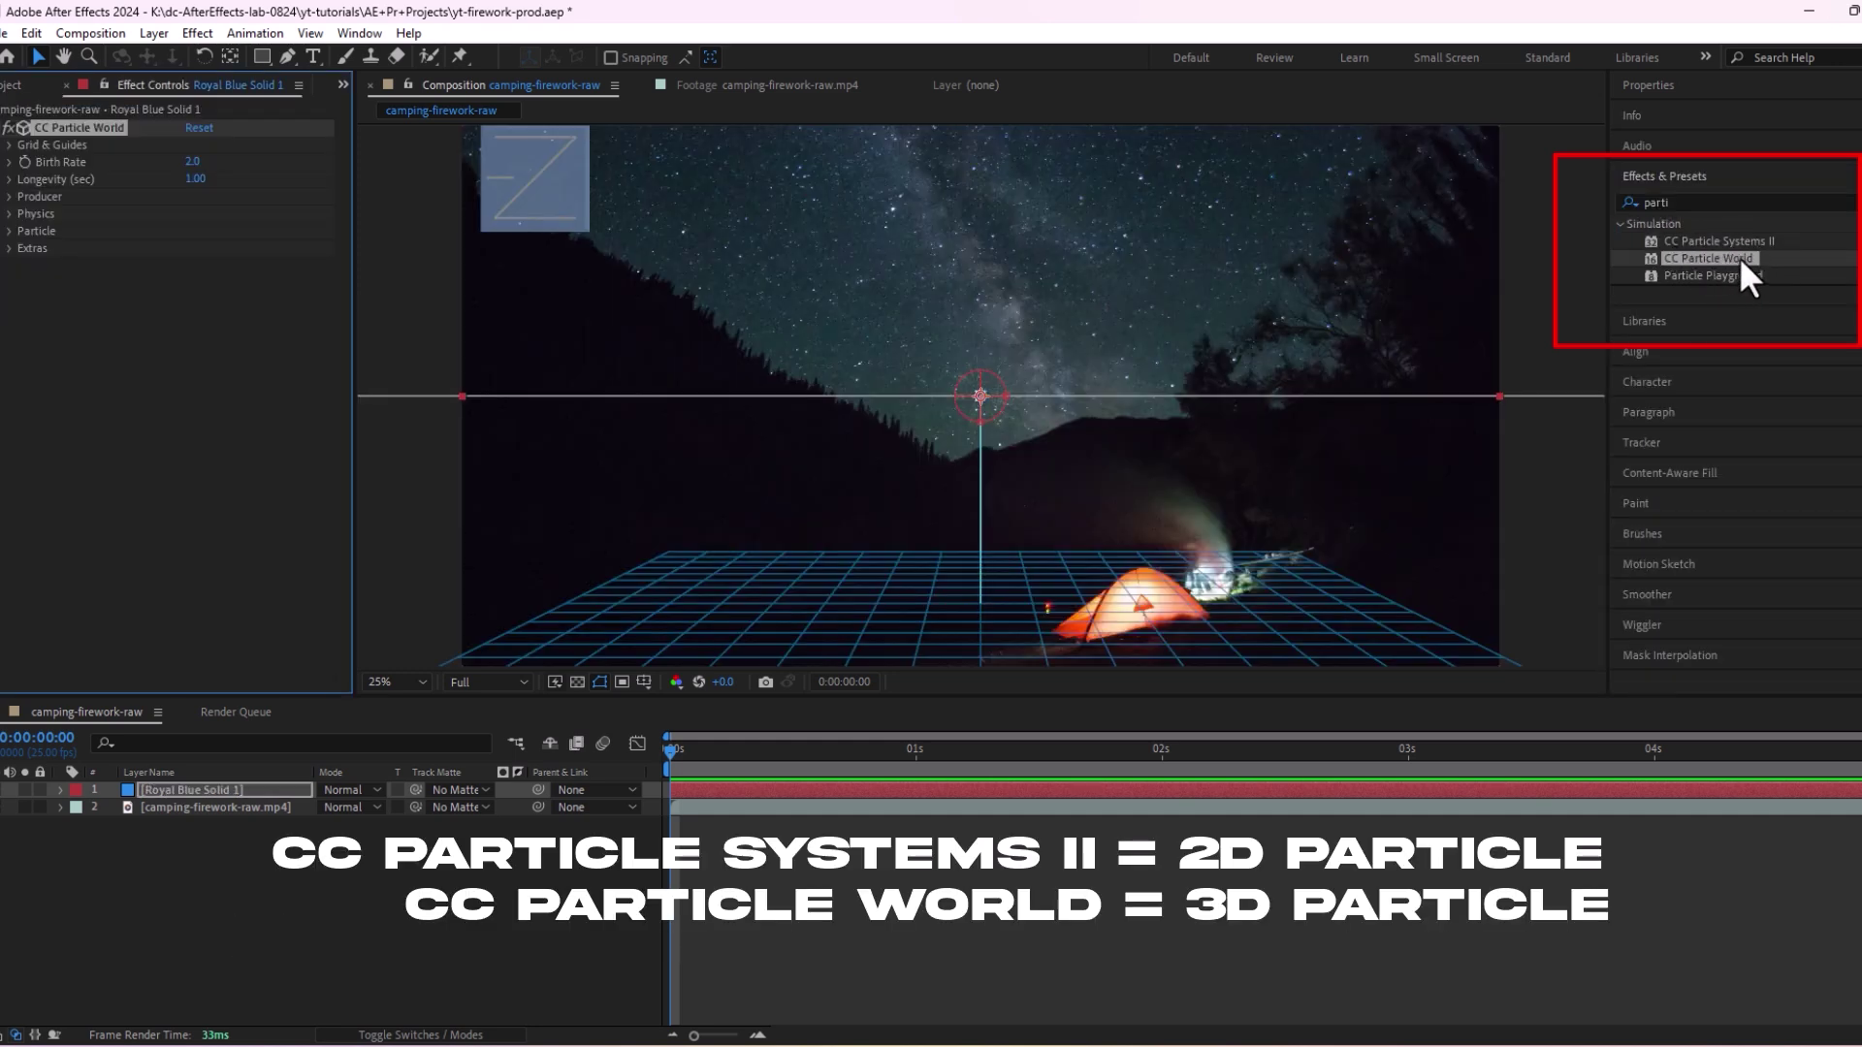
pyautogui.click(1679, 241)
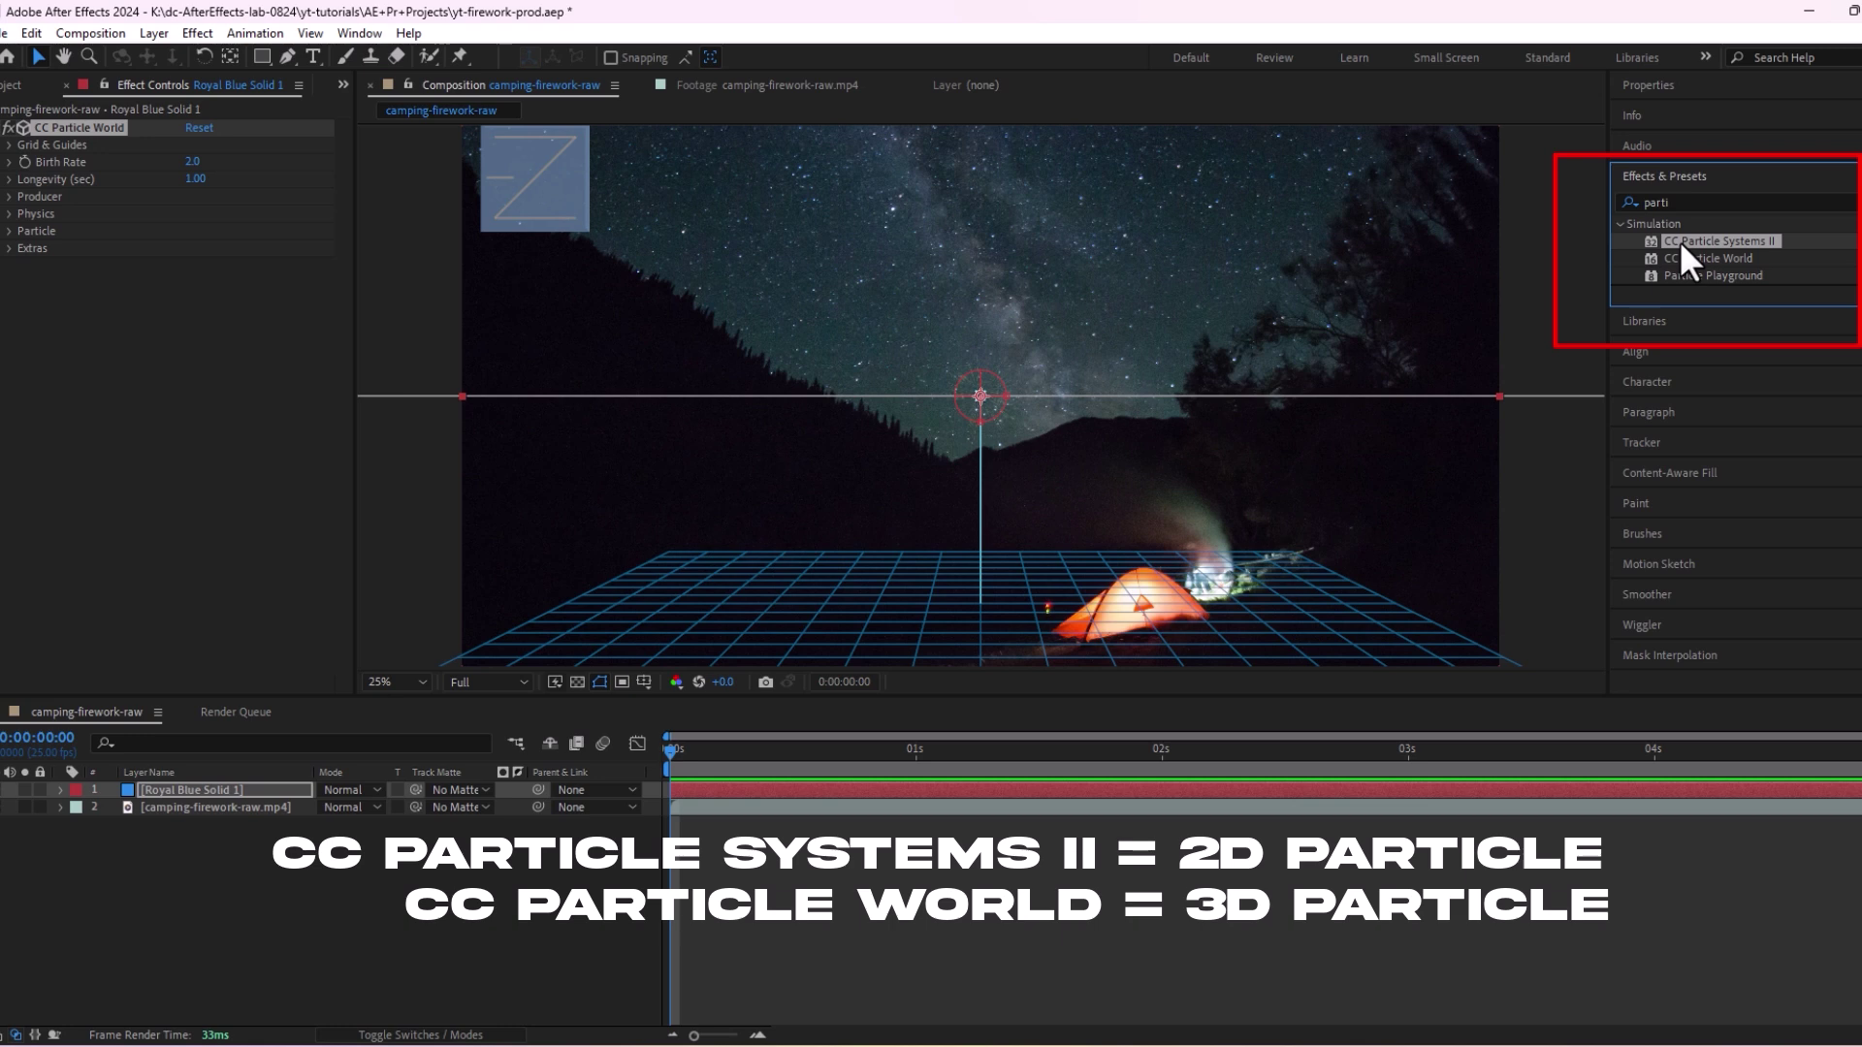
pyautogui.click(1685, 258)
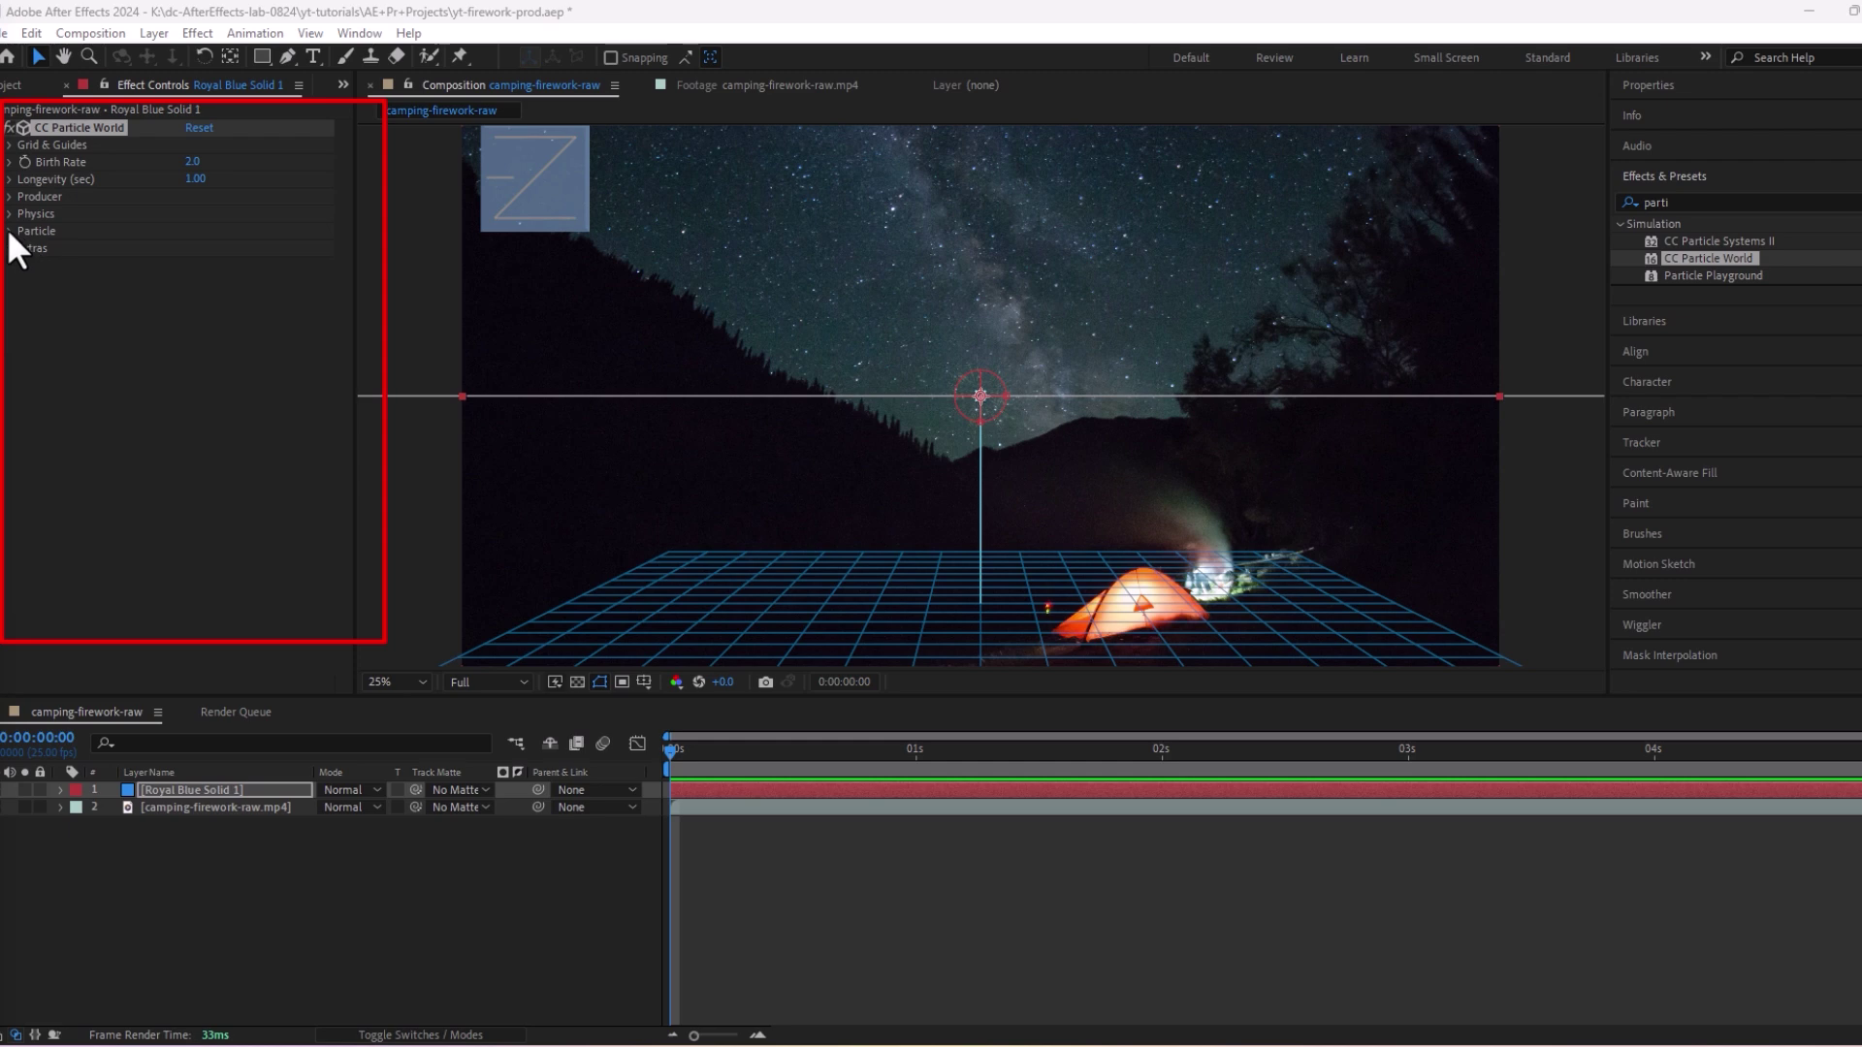
# - Try the Cube particle type in CC Particle World and scrub the timeline to 0:00:00:20 to see it
pyautogui.click(9, 231)
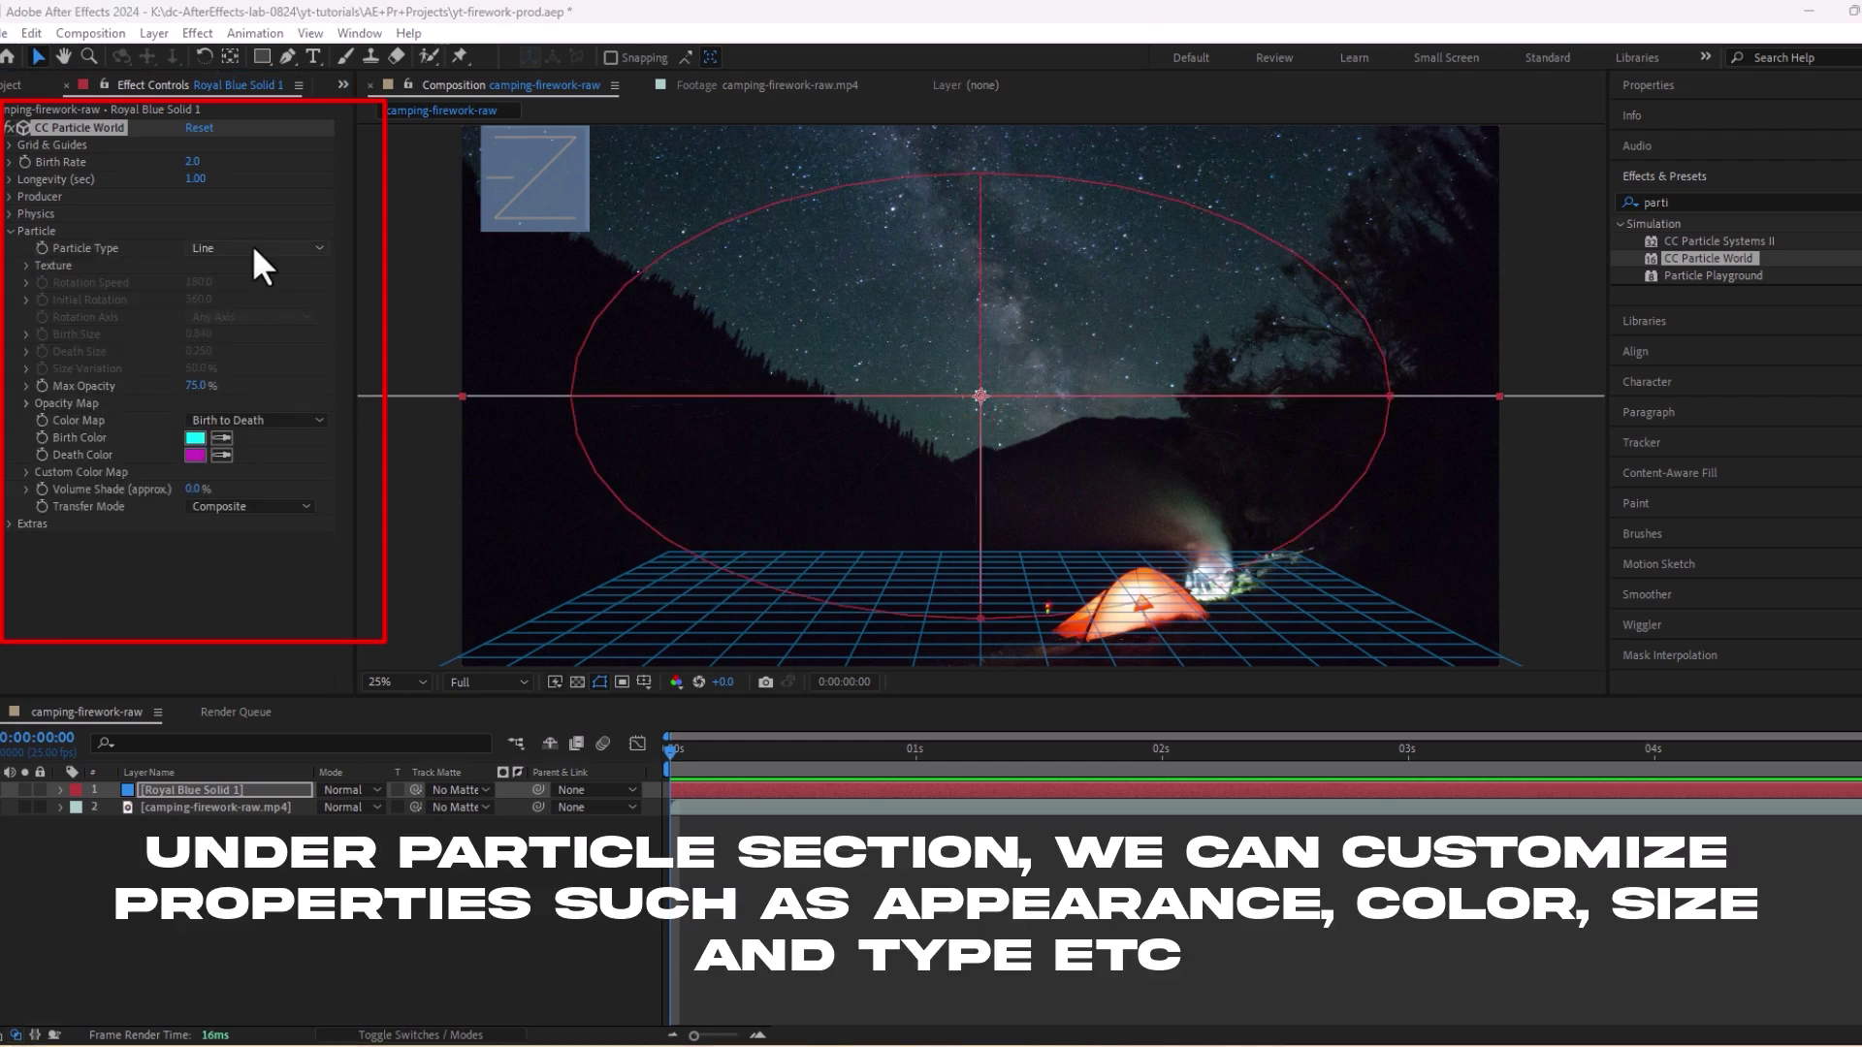
pyautogui.click(218, 246)
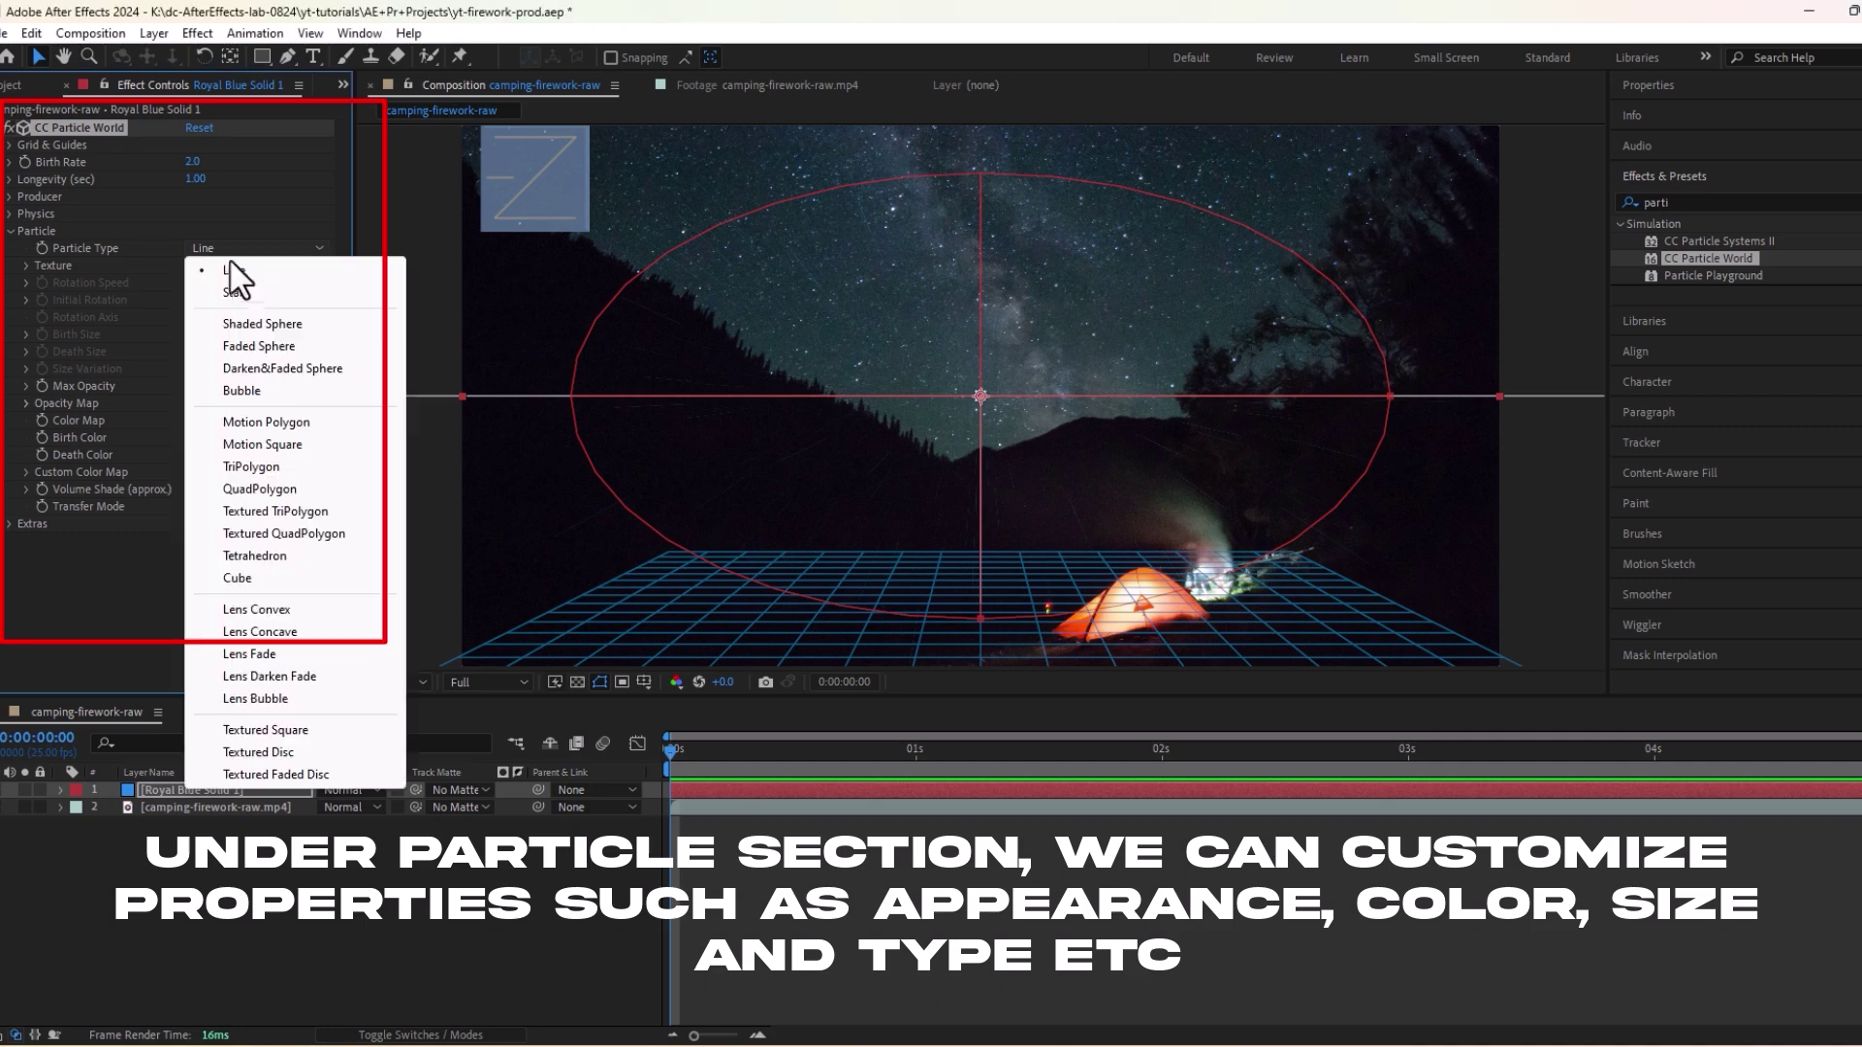
pyautogui.click(240, 580)
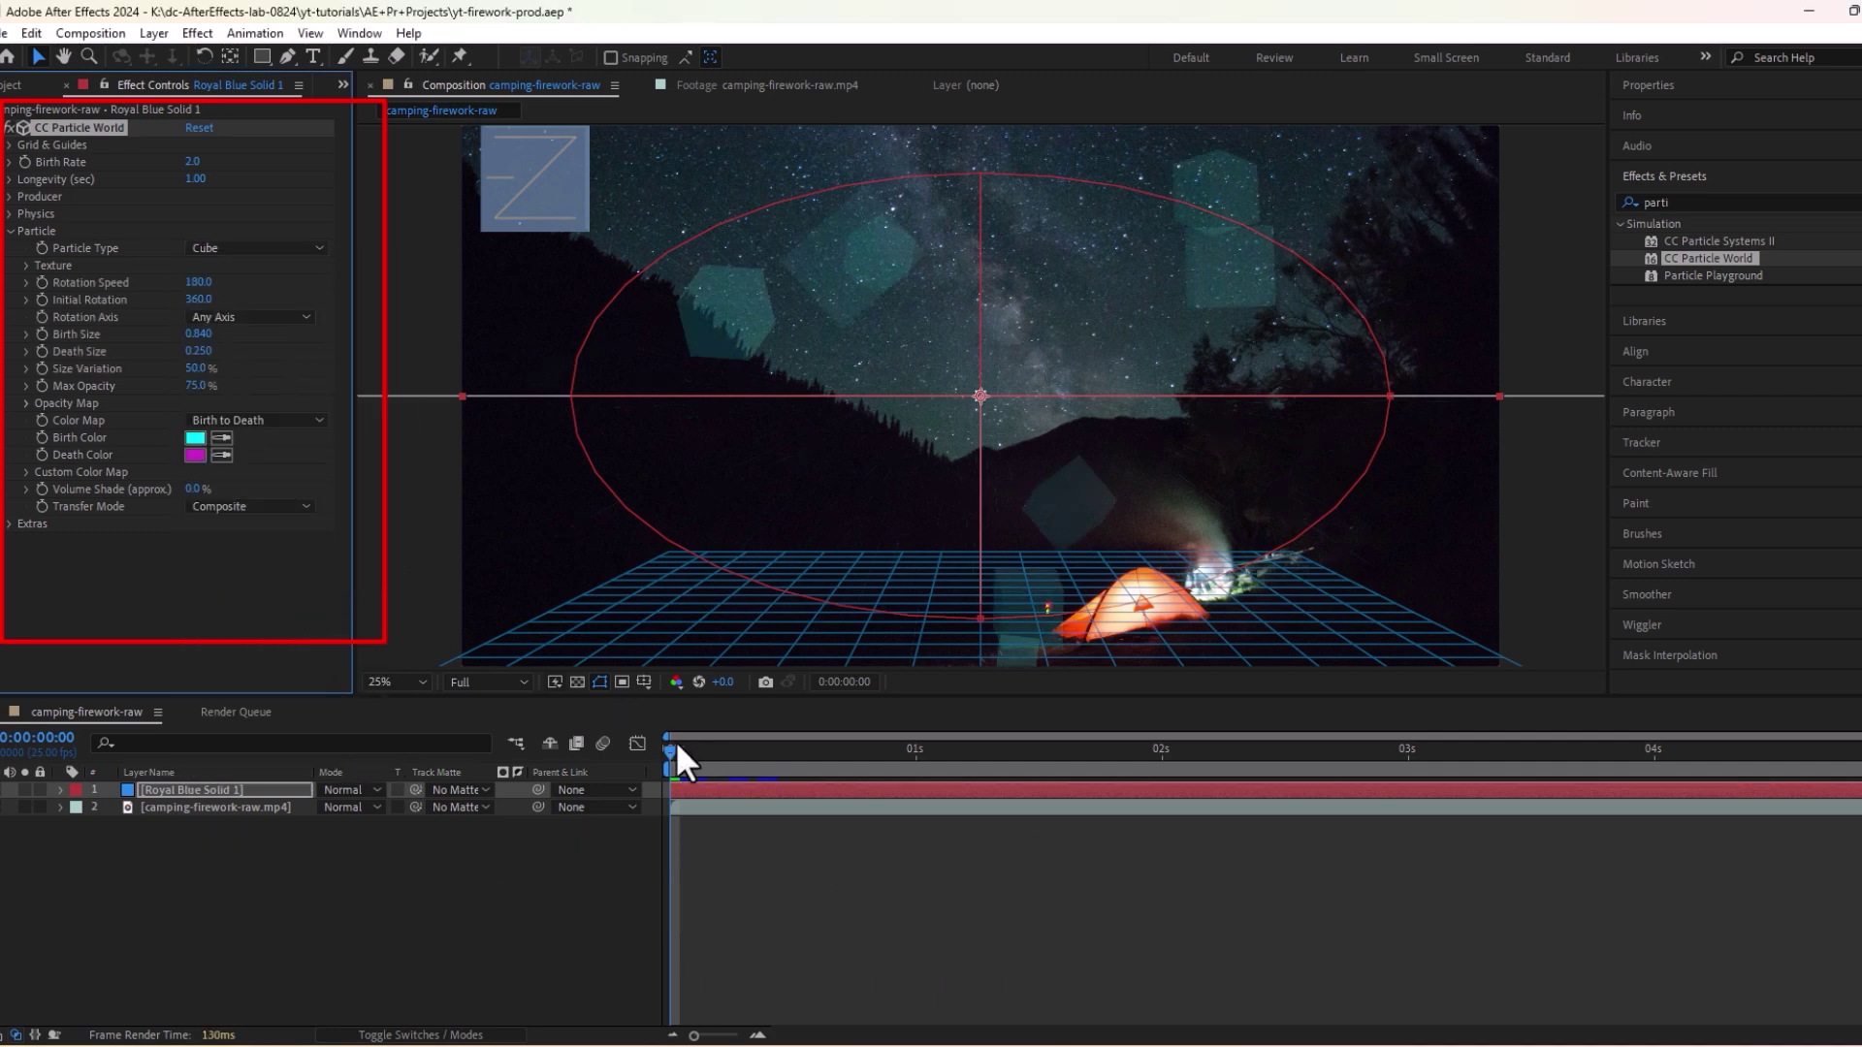
pyautogui.moveTo(677, 748); pyautogui.dragTo(865, 768)
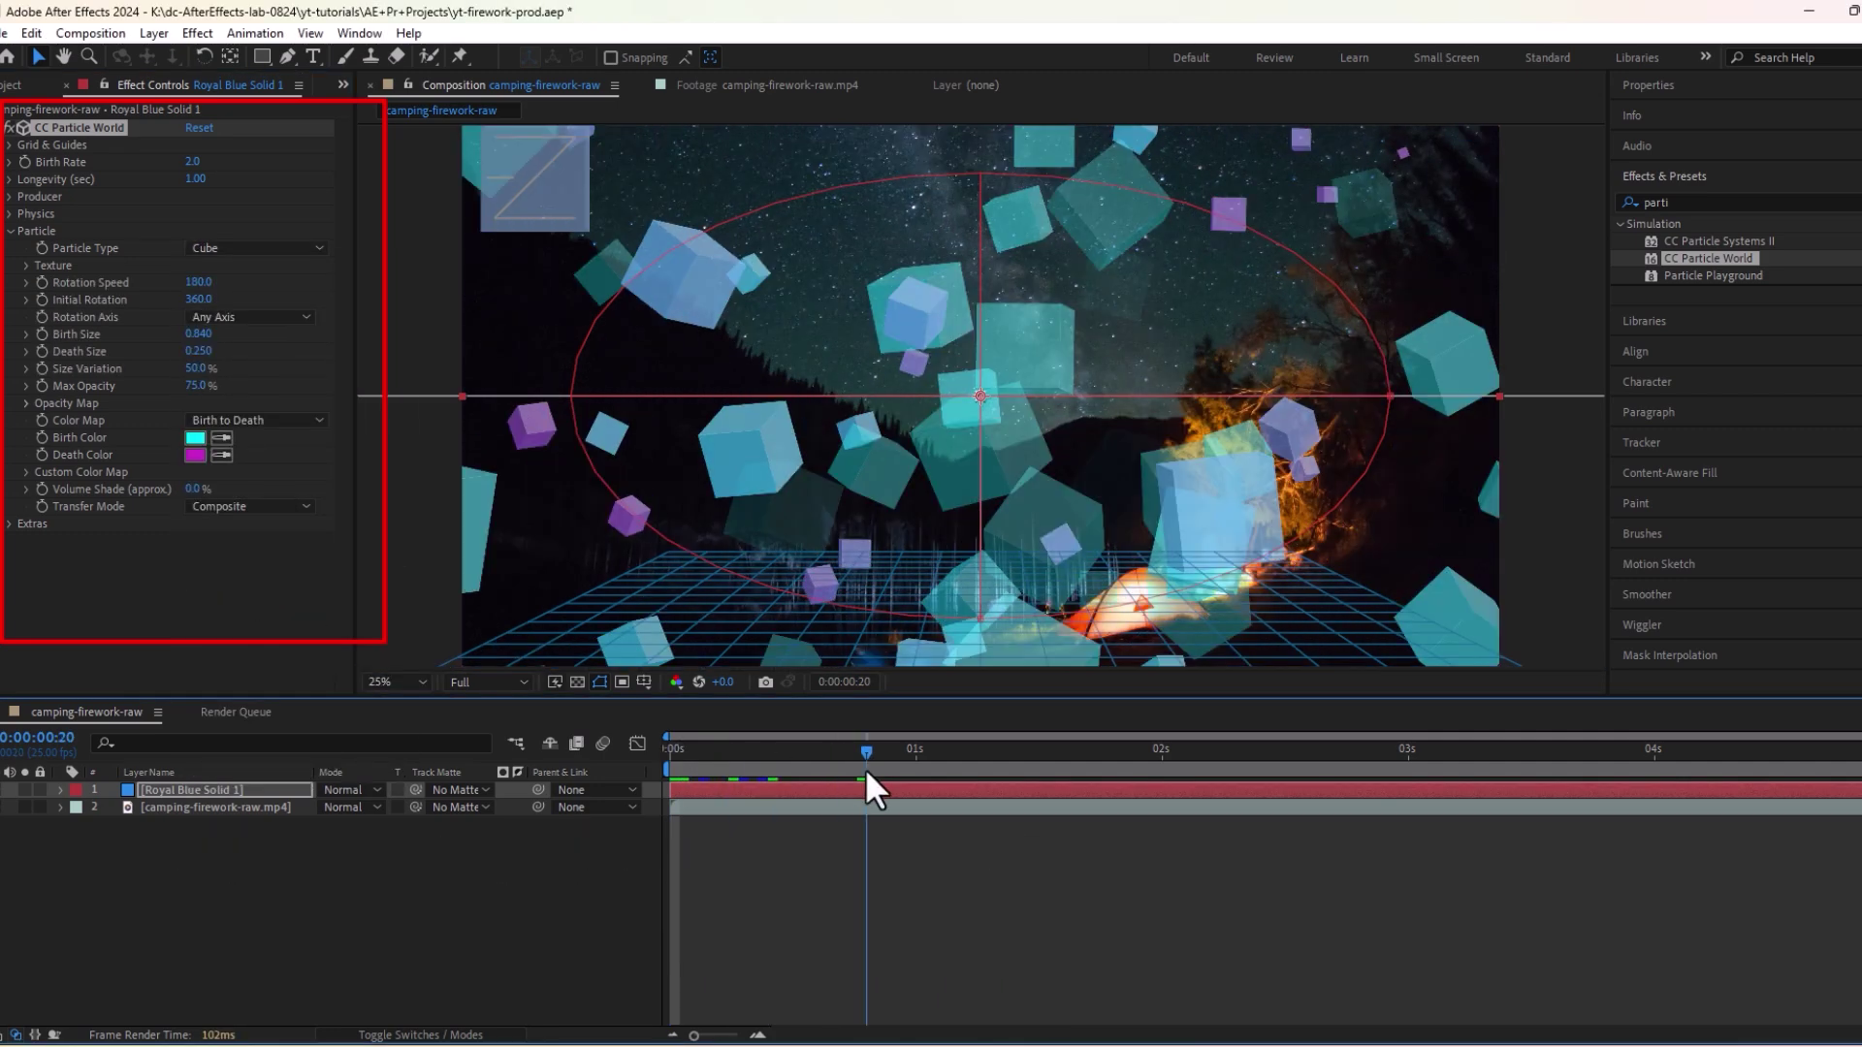
# - Try the Bubble particle type and scrub the timeline on to 0:00:01:11
pyautogui.click(236, 248)
pyautogui.click(242, 391)
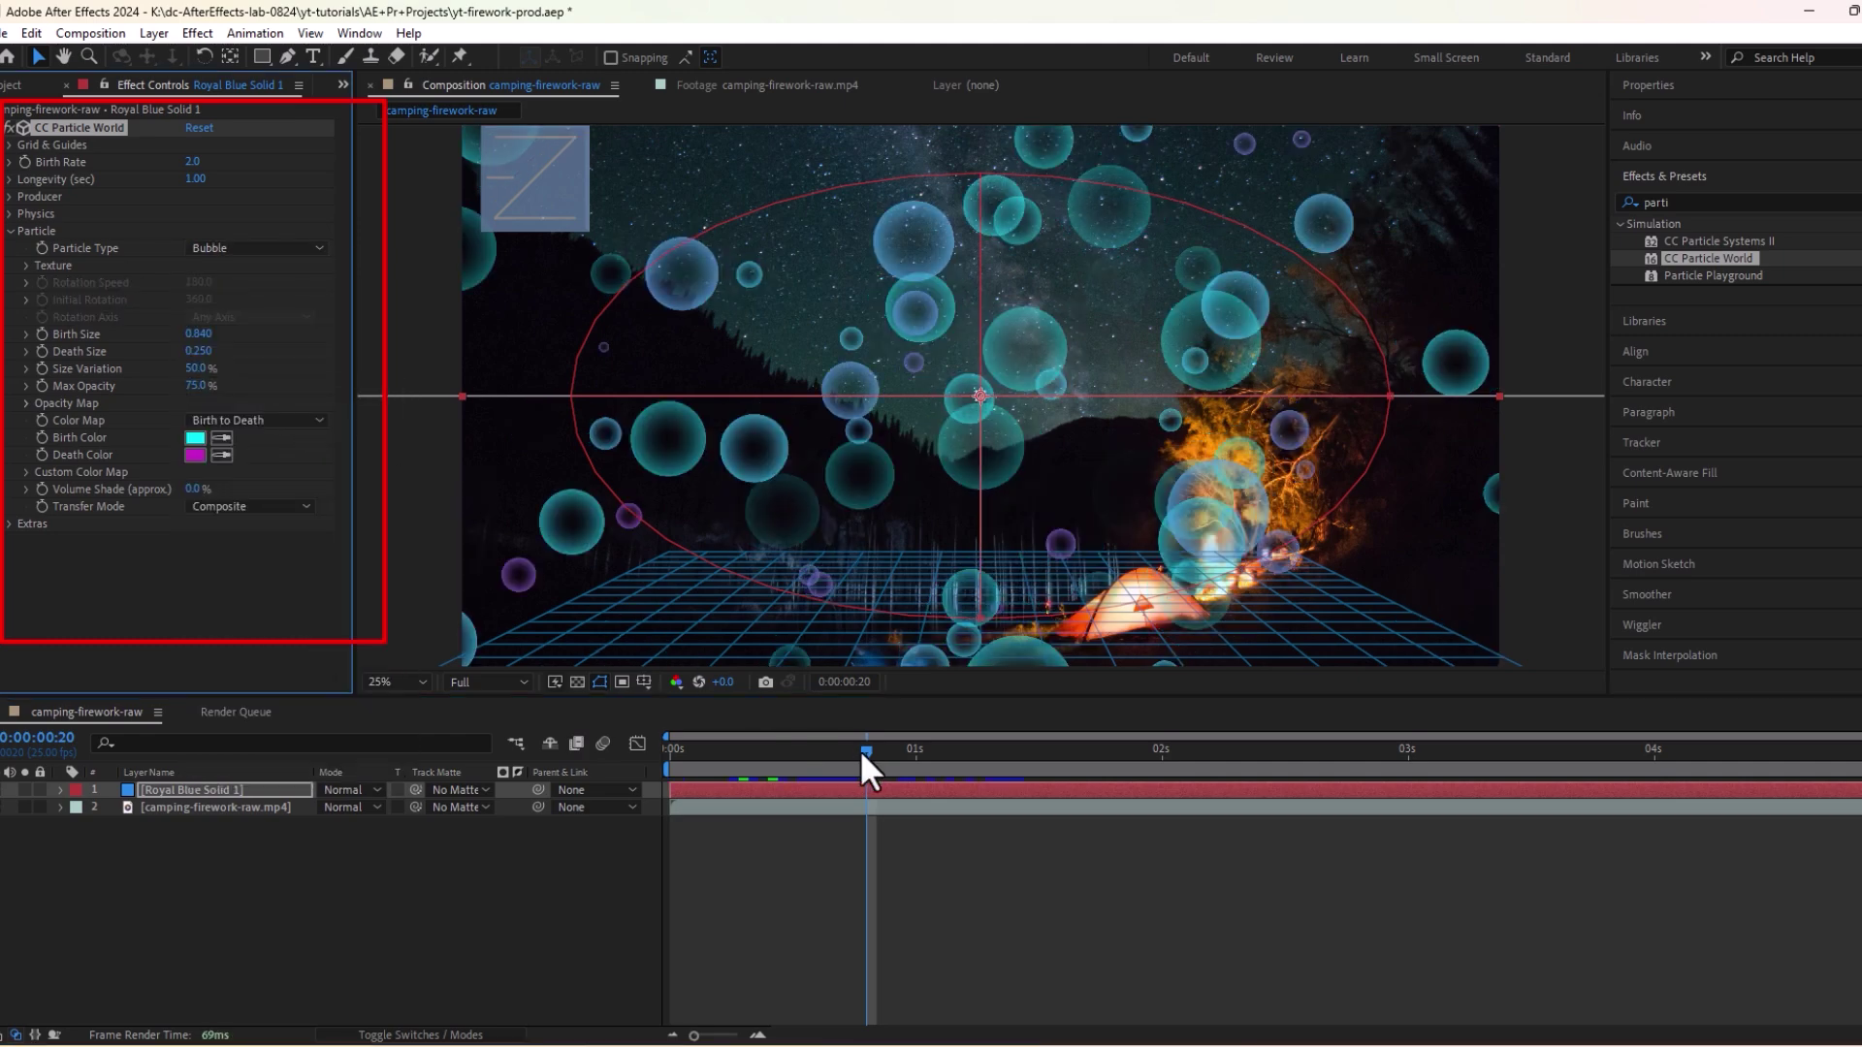
pyautogui.moveTo(864, 748); pyautogui.dragTo(1024, 752)
# - Set the Particle Type to Star and check the motion by scrubbing, ending at 0:00:00:07
pyautogui.click(270, 248)
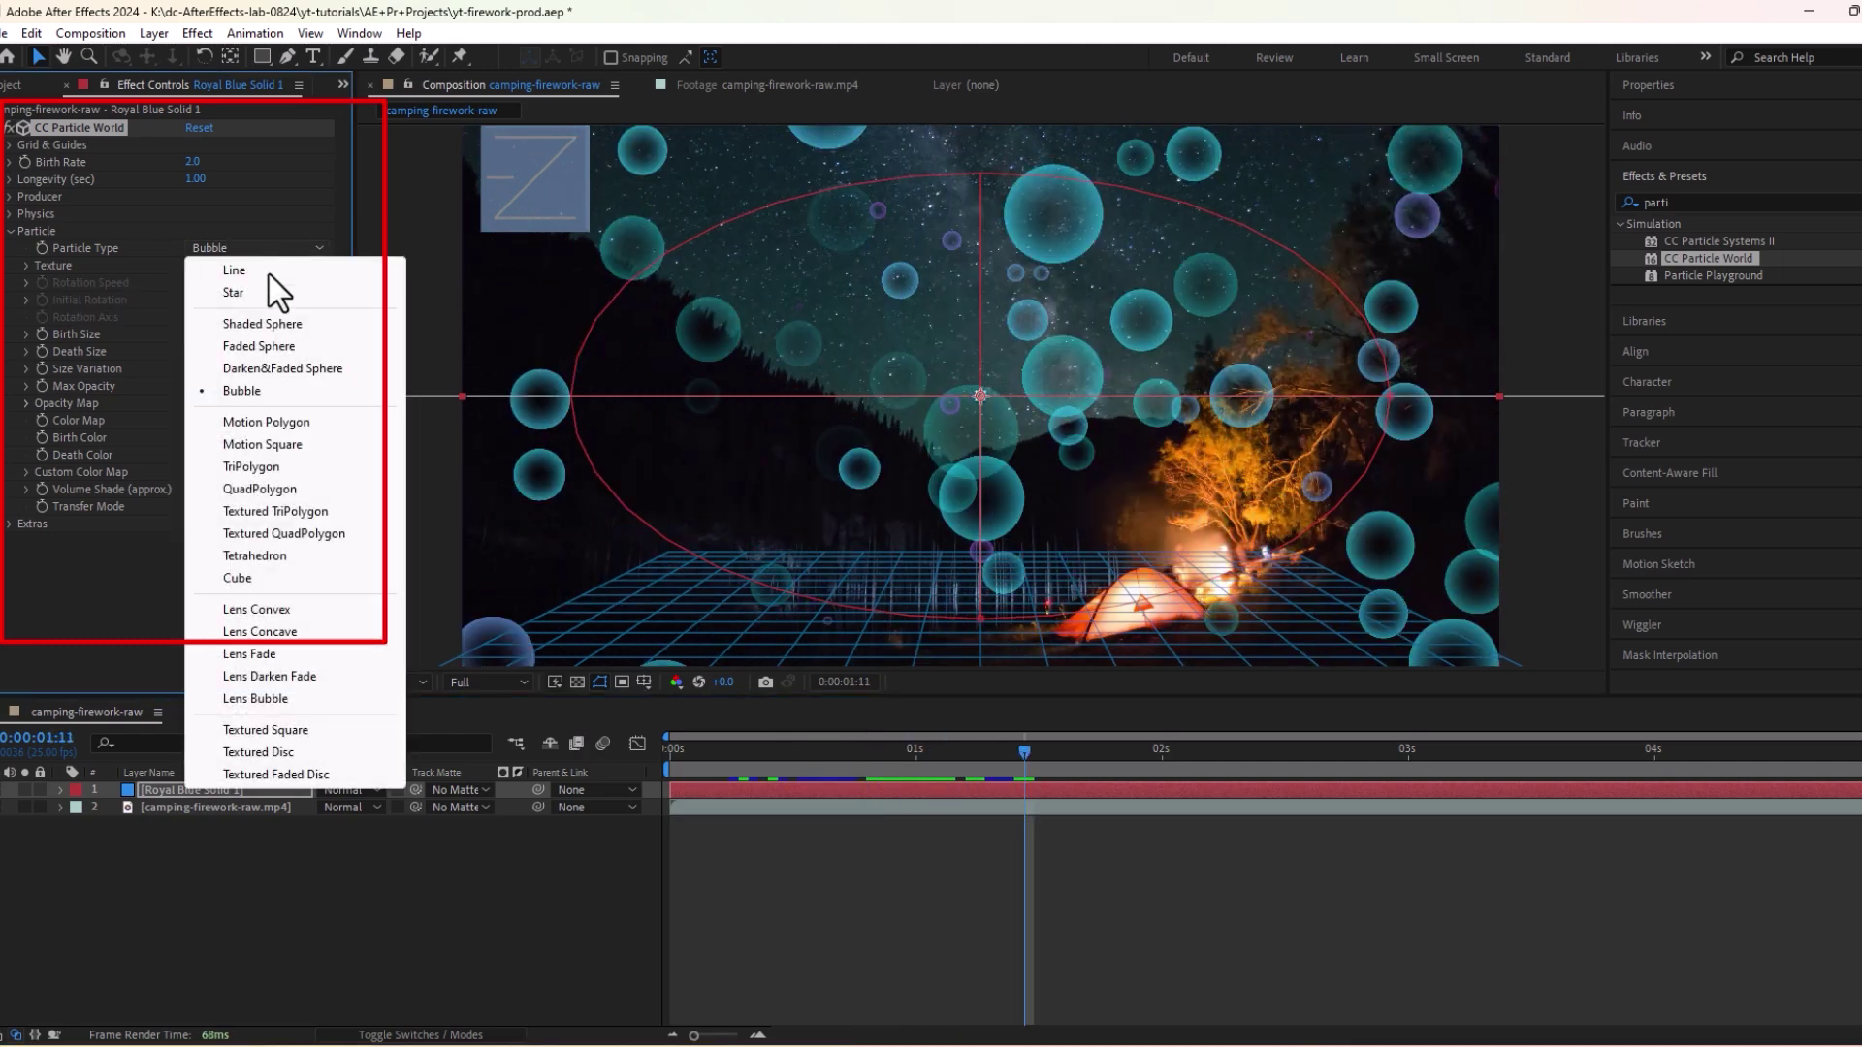
pyautogui.click(273, 293)
pyautogui.moveTo(1029, 748)
pyautogui.mouseDown()
pyautogui.moveTo(968, 754)
pyautogui.moveTo(1047, 760)
pyautogui.mouseUp()
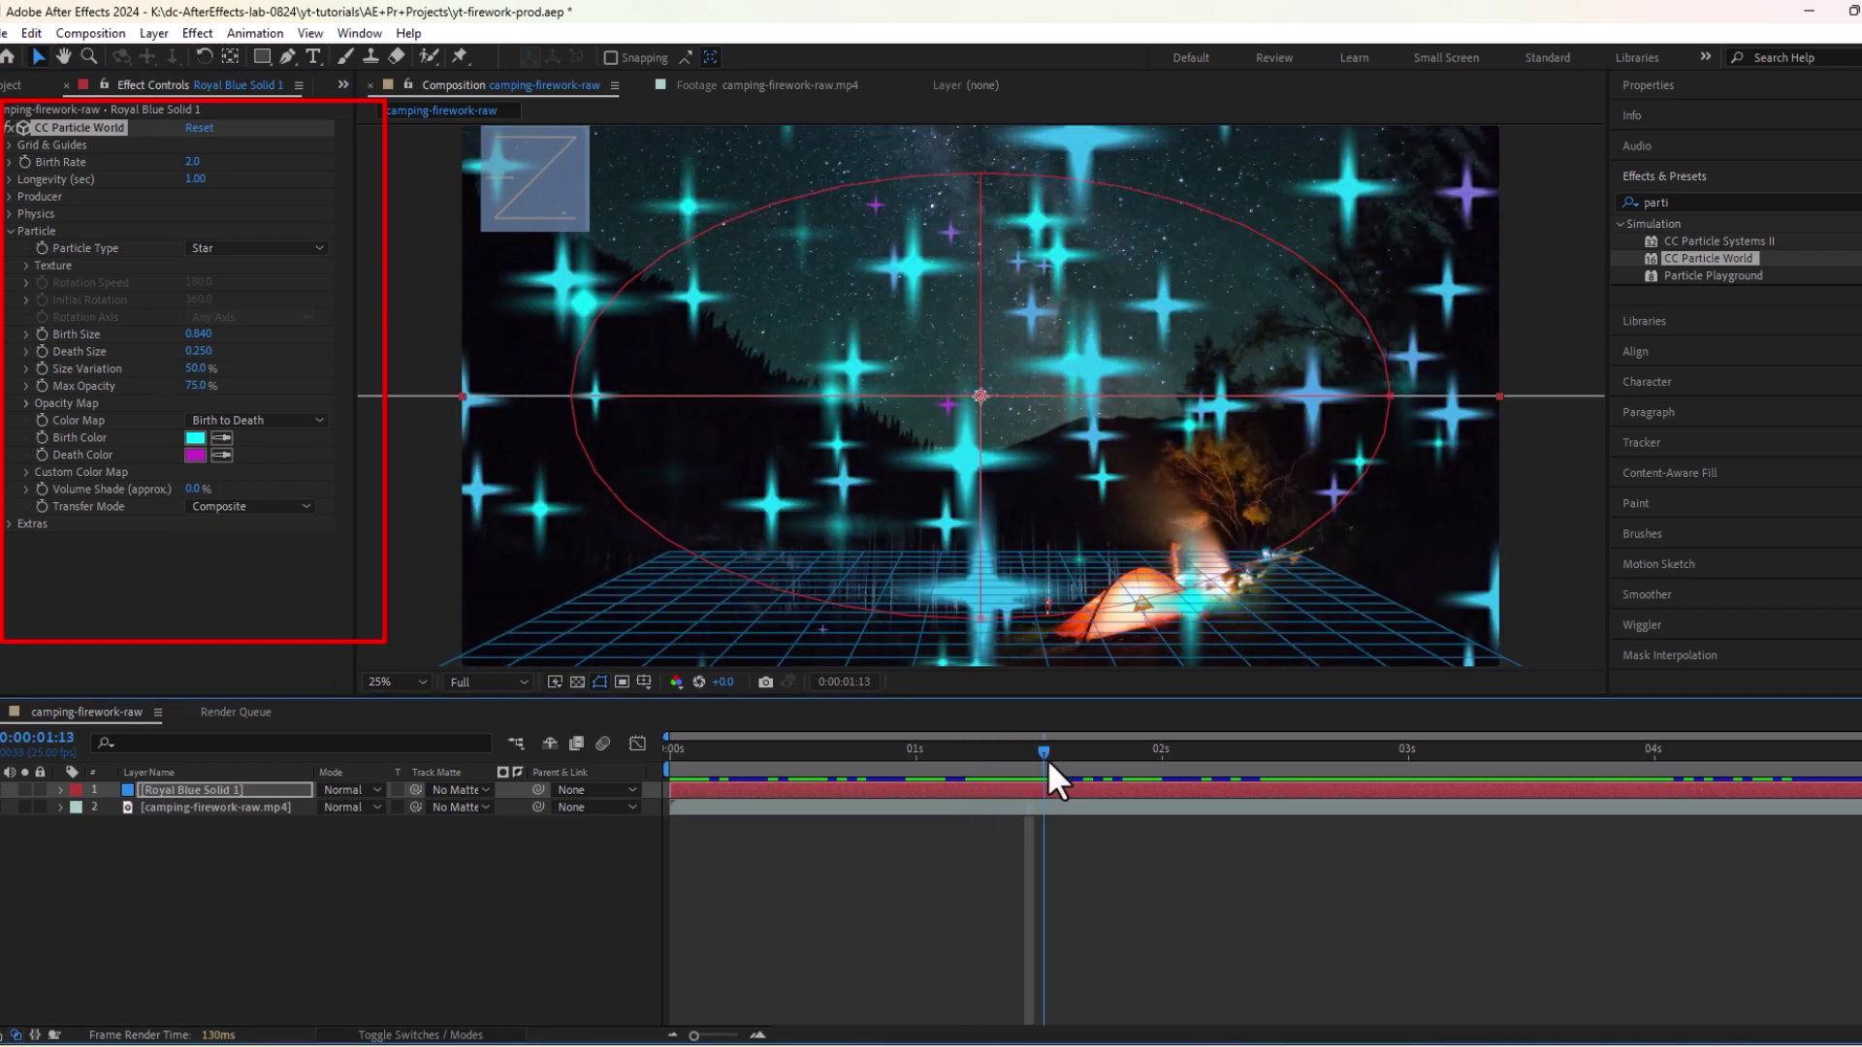
pyautogui.press('Home')
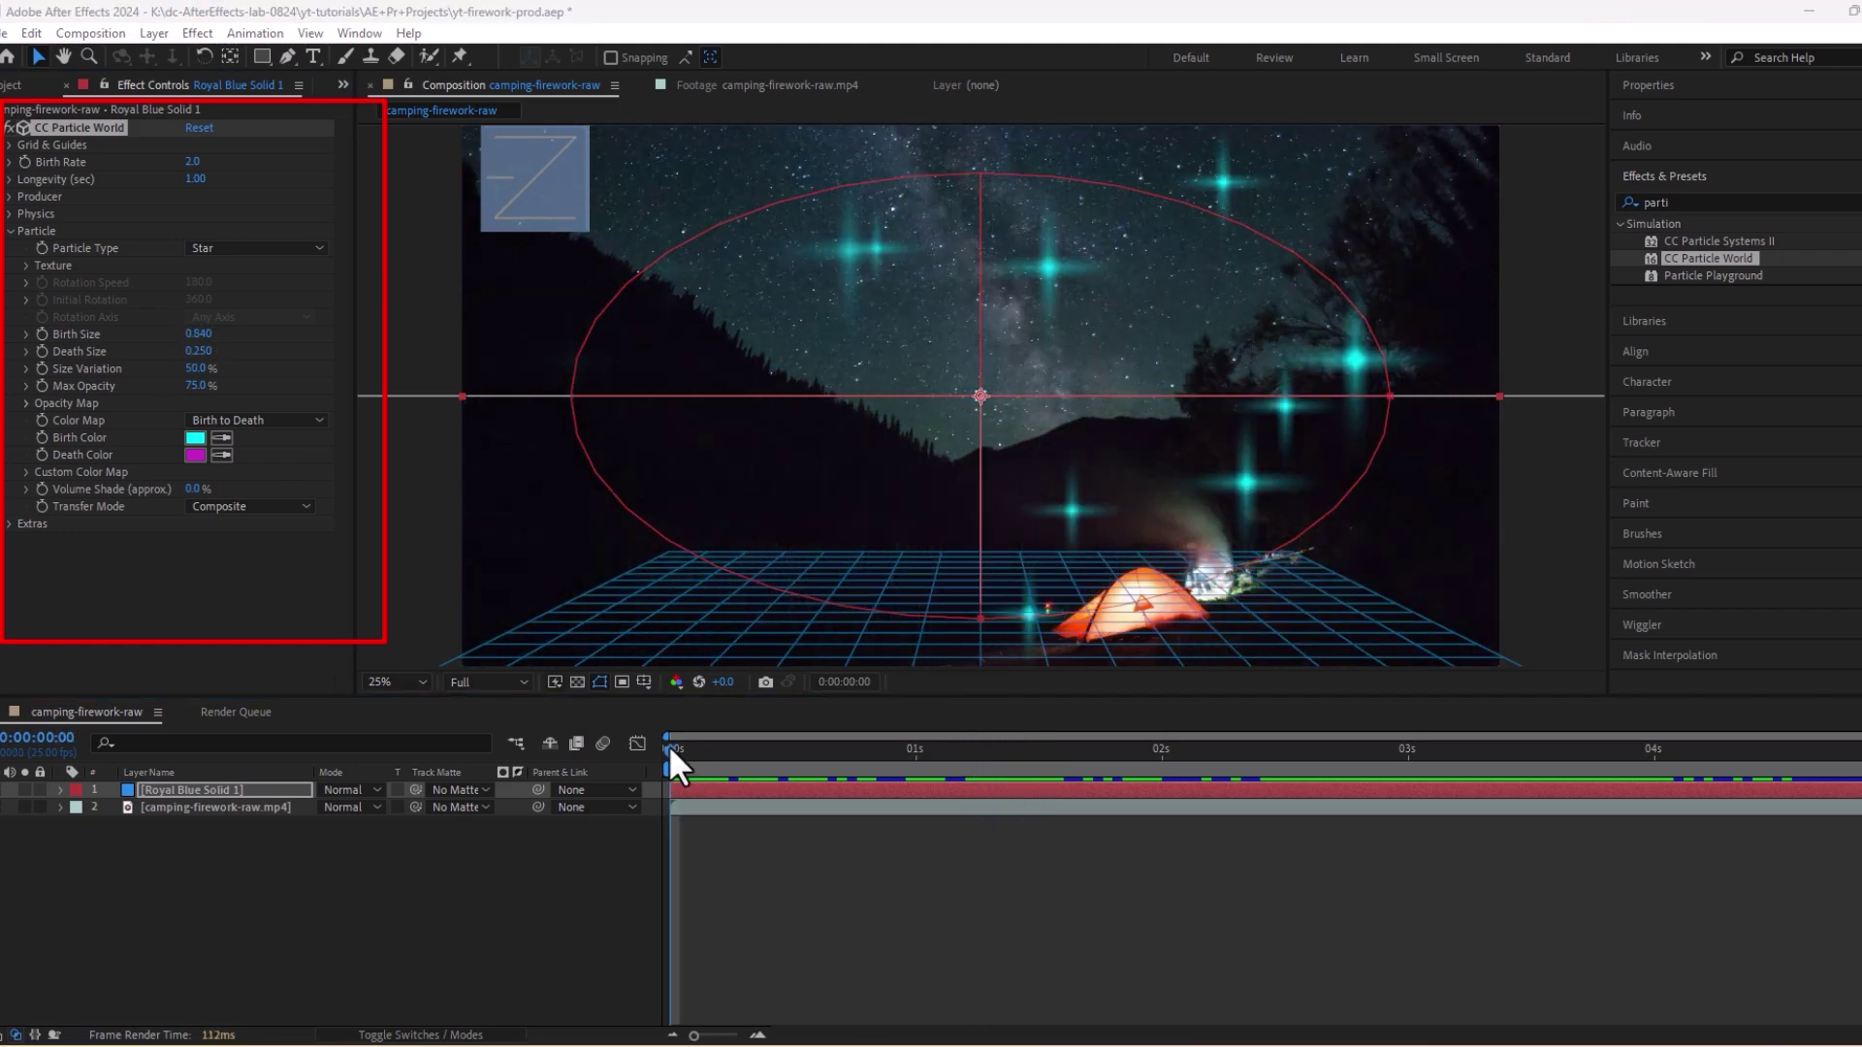
pyautogui.moveTo(667, 748); pyautogui.dragTo(741, 755)
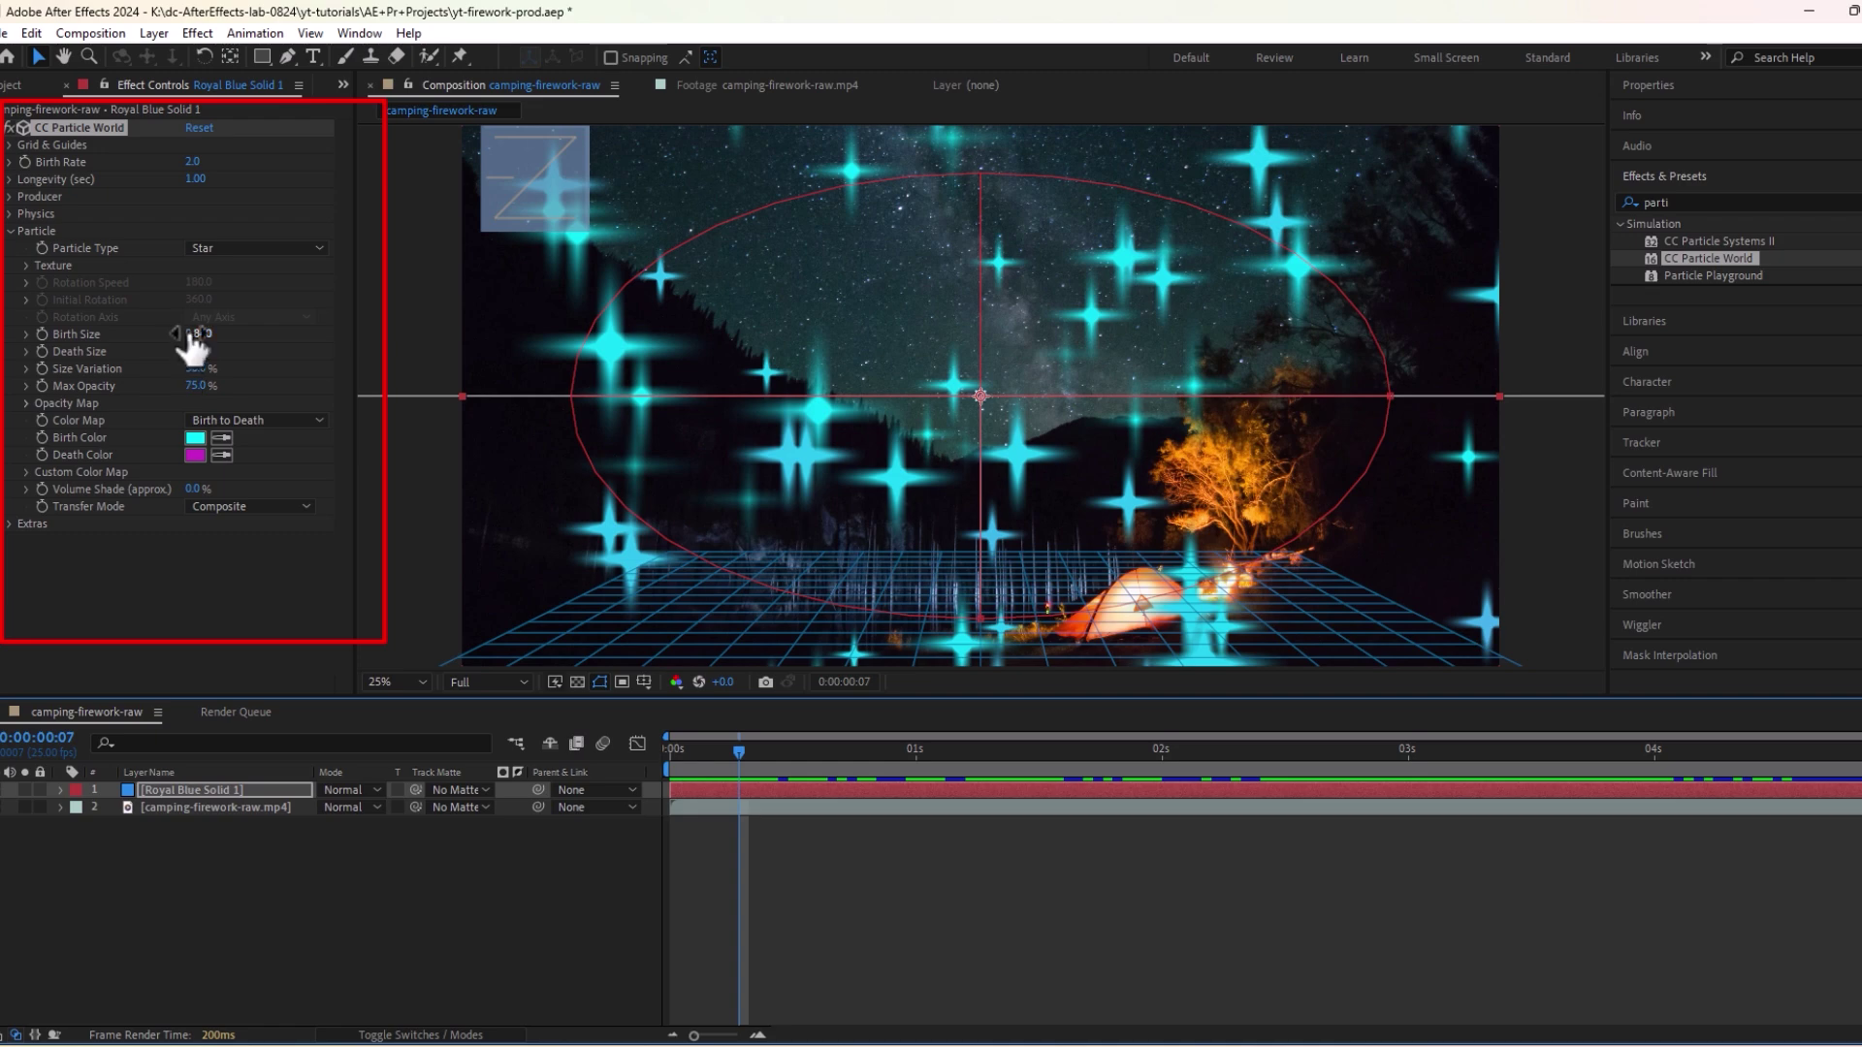
# - Try a Birth Size of 1.180 and a green Birth Color on the star particles
pyautogui.moveTo(191, 334); pyautogui.dragTo(231, 339)
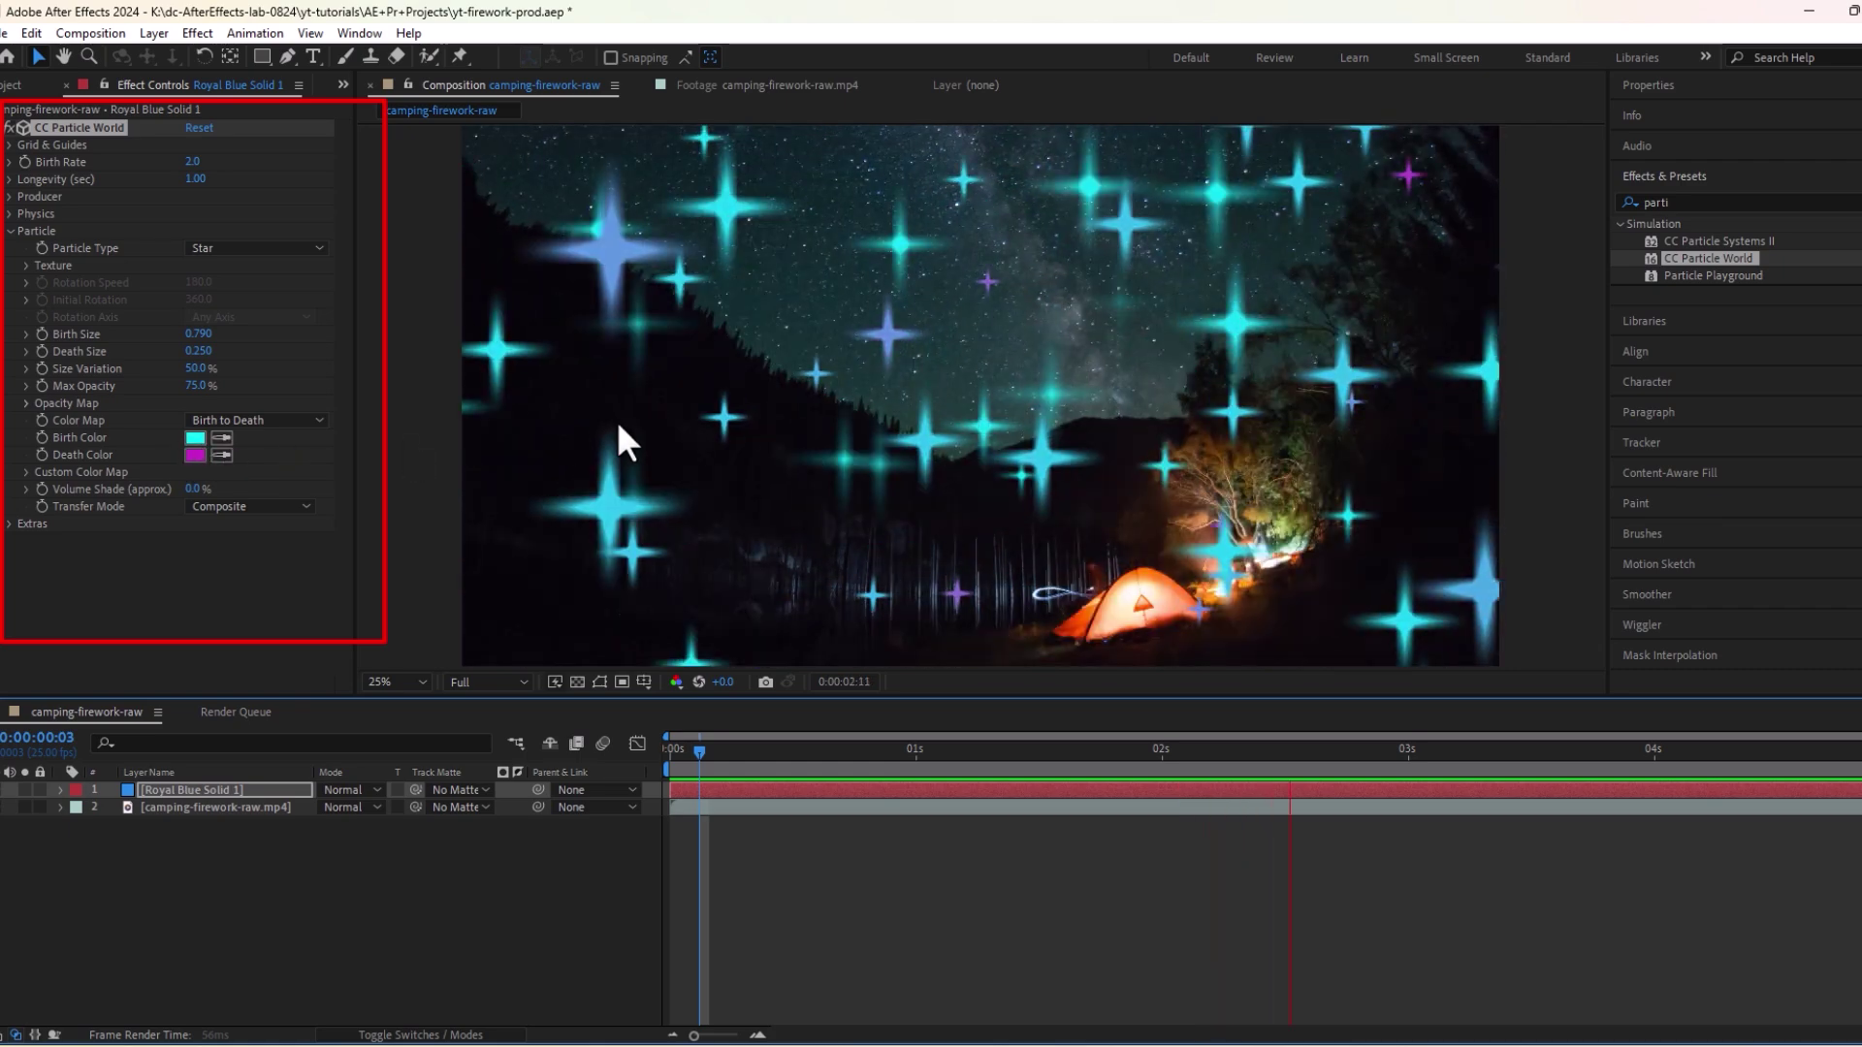
pyautogui.click(991, 452)
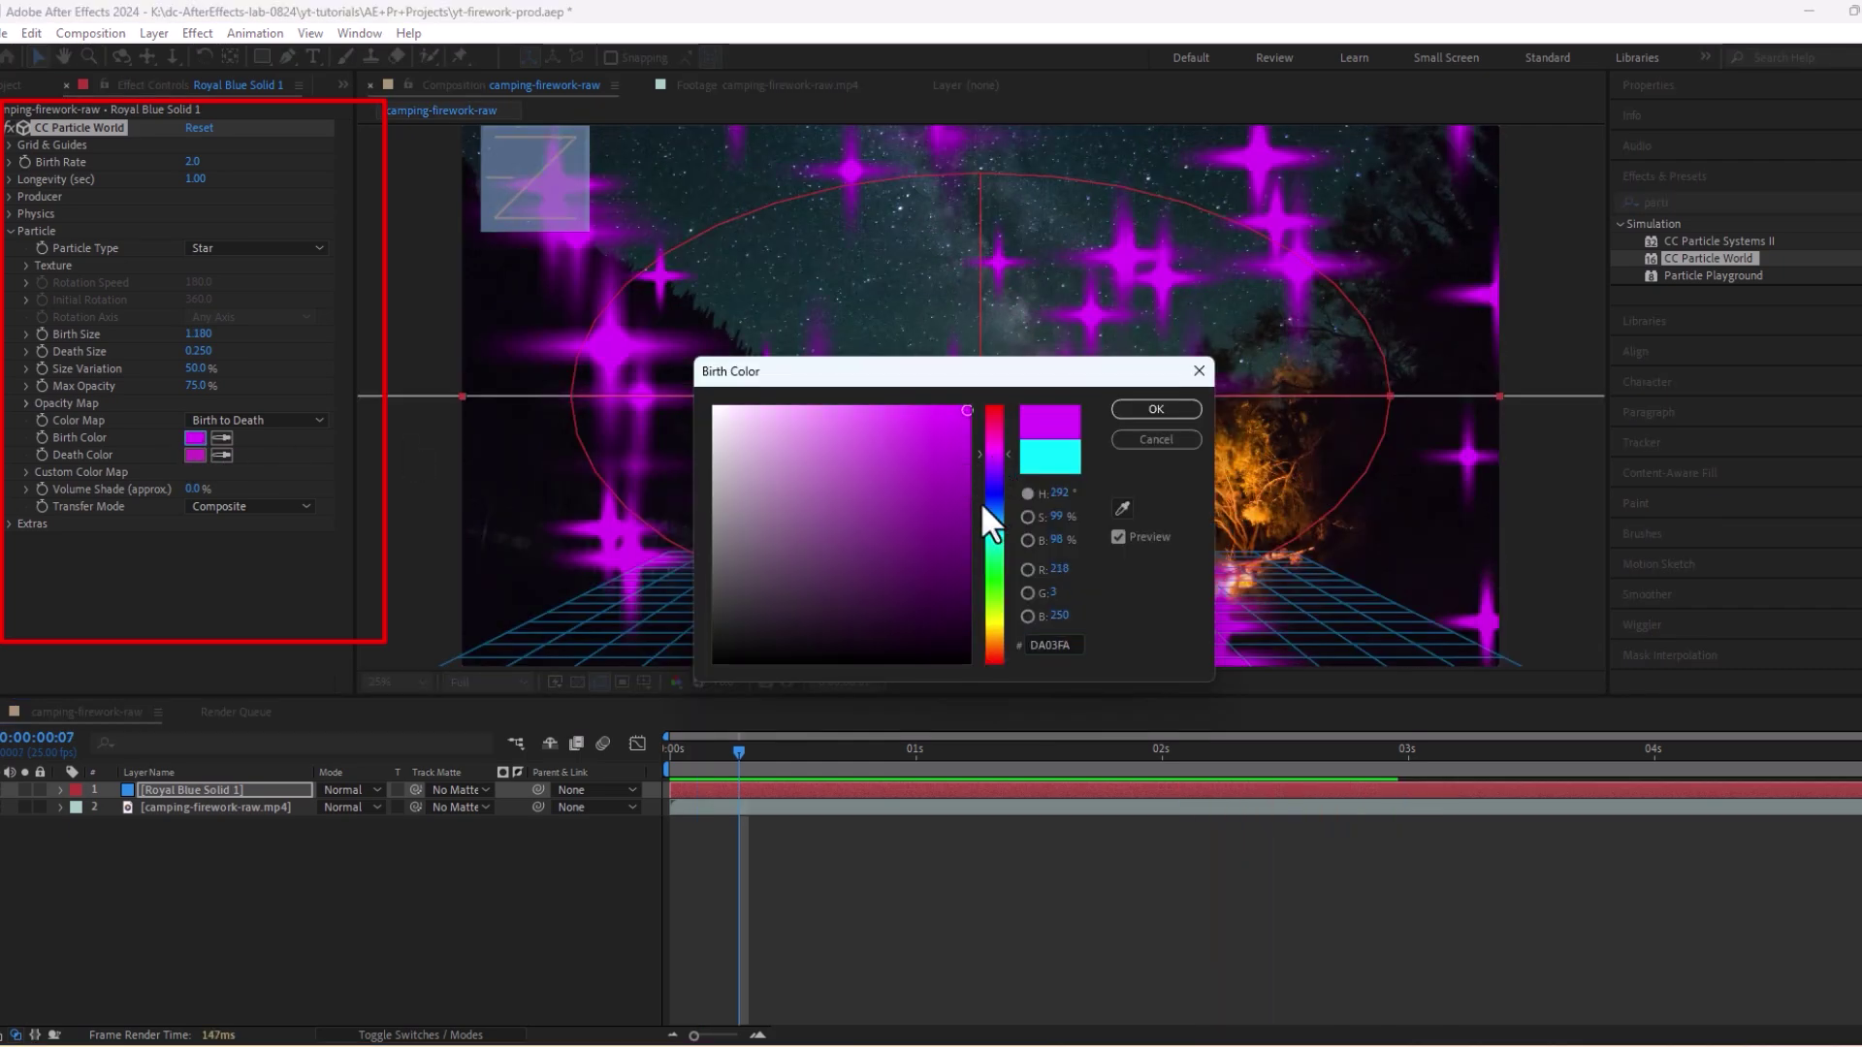
pyautogui.click(987, 493)
pyautogui.click(939, 543)
pyautogui.click(991, 566)
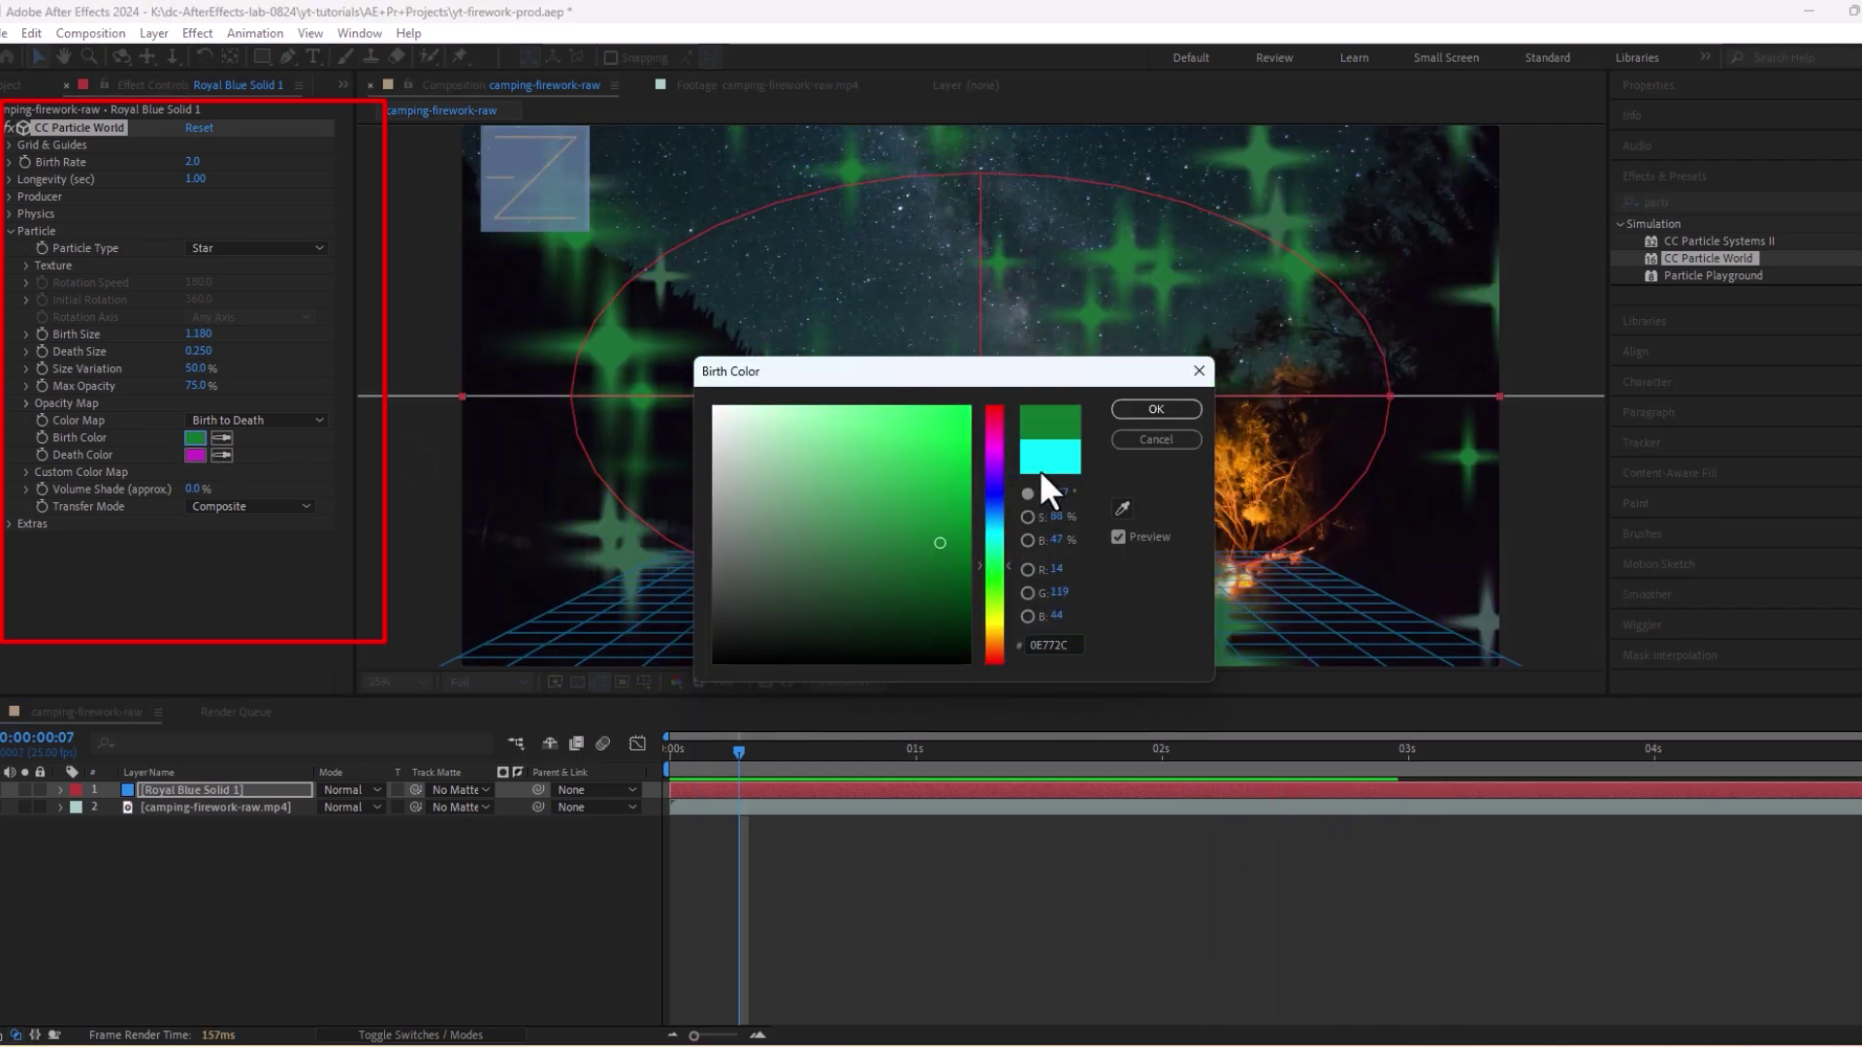
pyautogui.moveTo(995, 614); pyautogui.dragTo(997, 578)
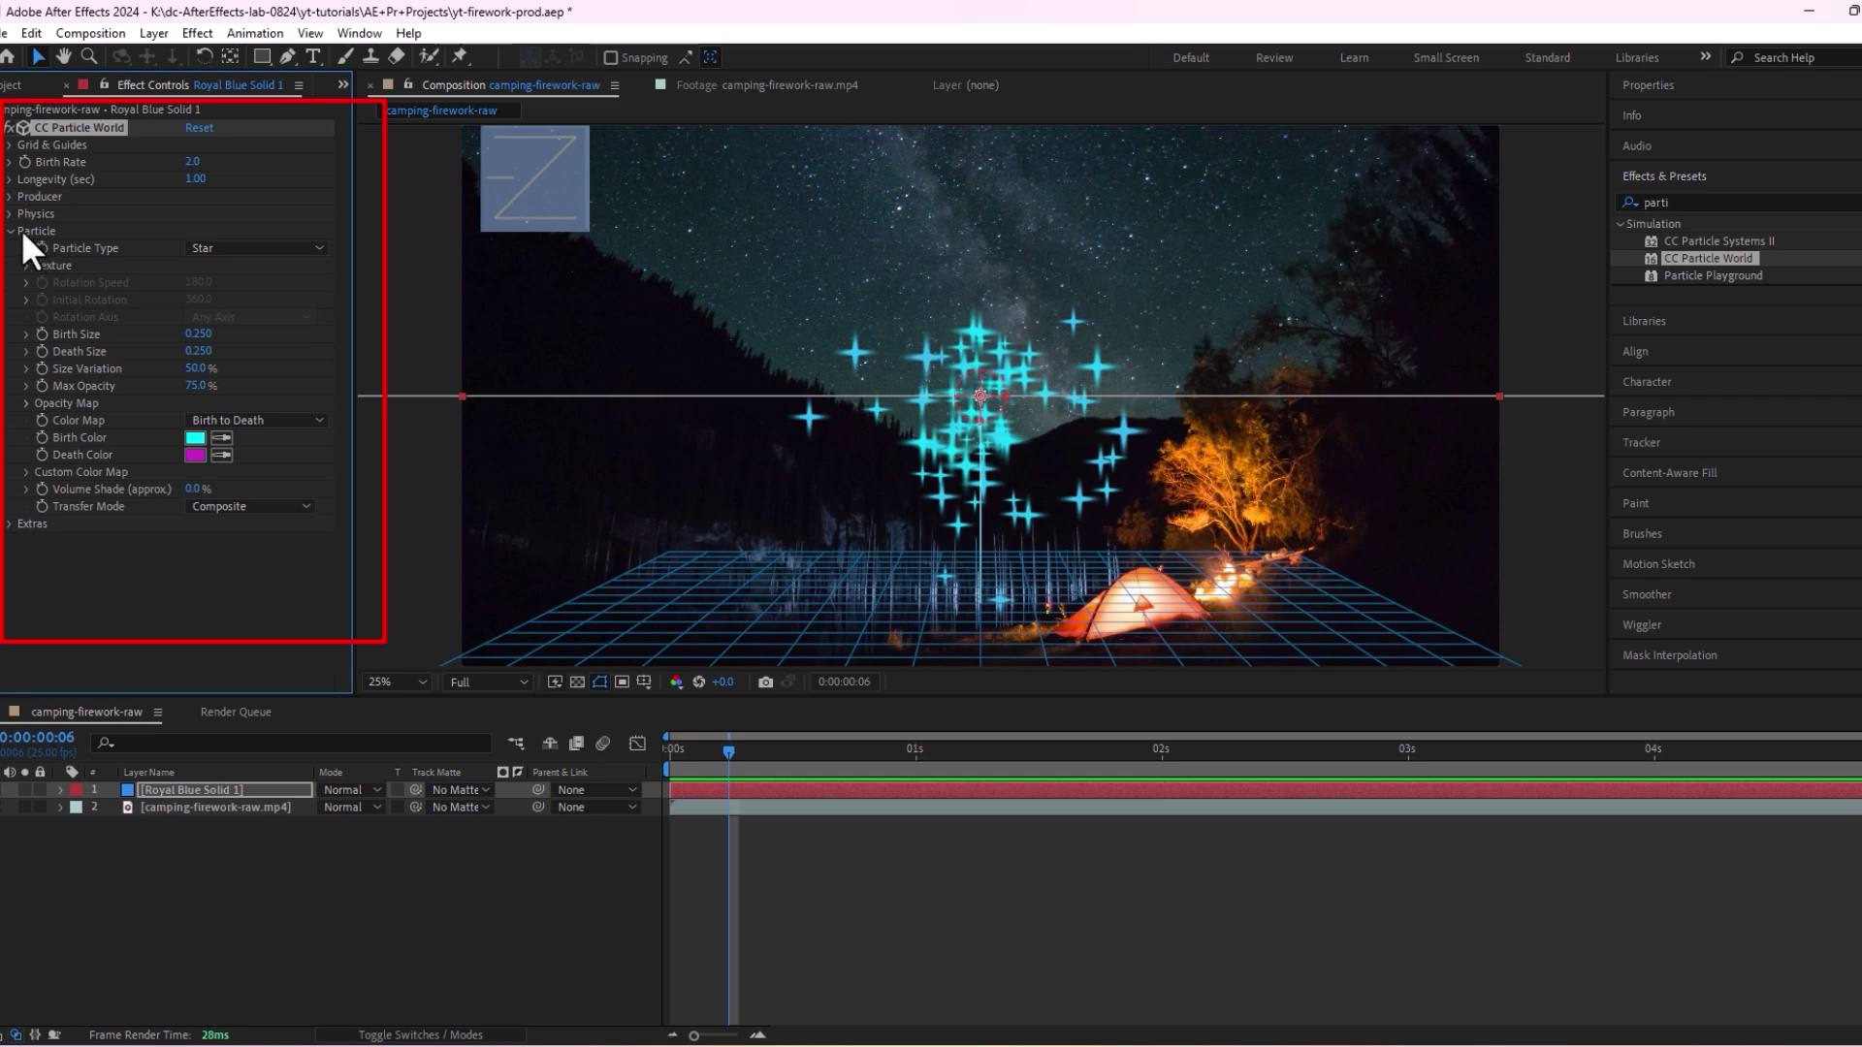
# - Set the producer's Radius X to 0.395 and increase its Radius Y to spread the particles over a large ellipse
pyautogui.click(22, 230)
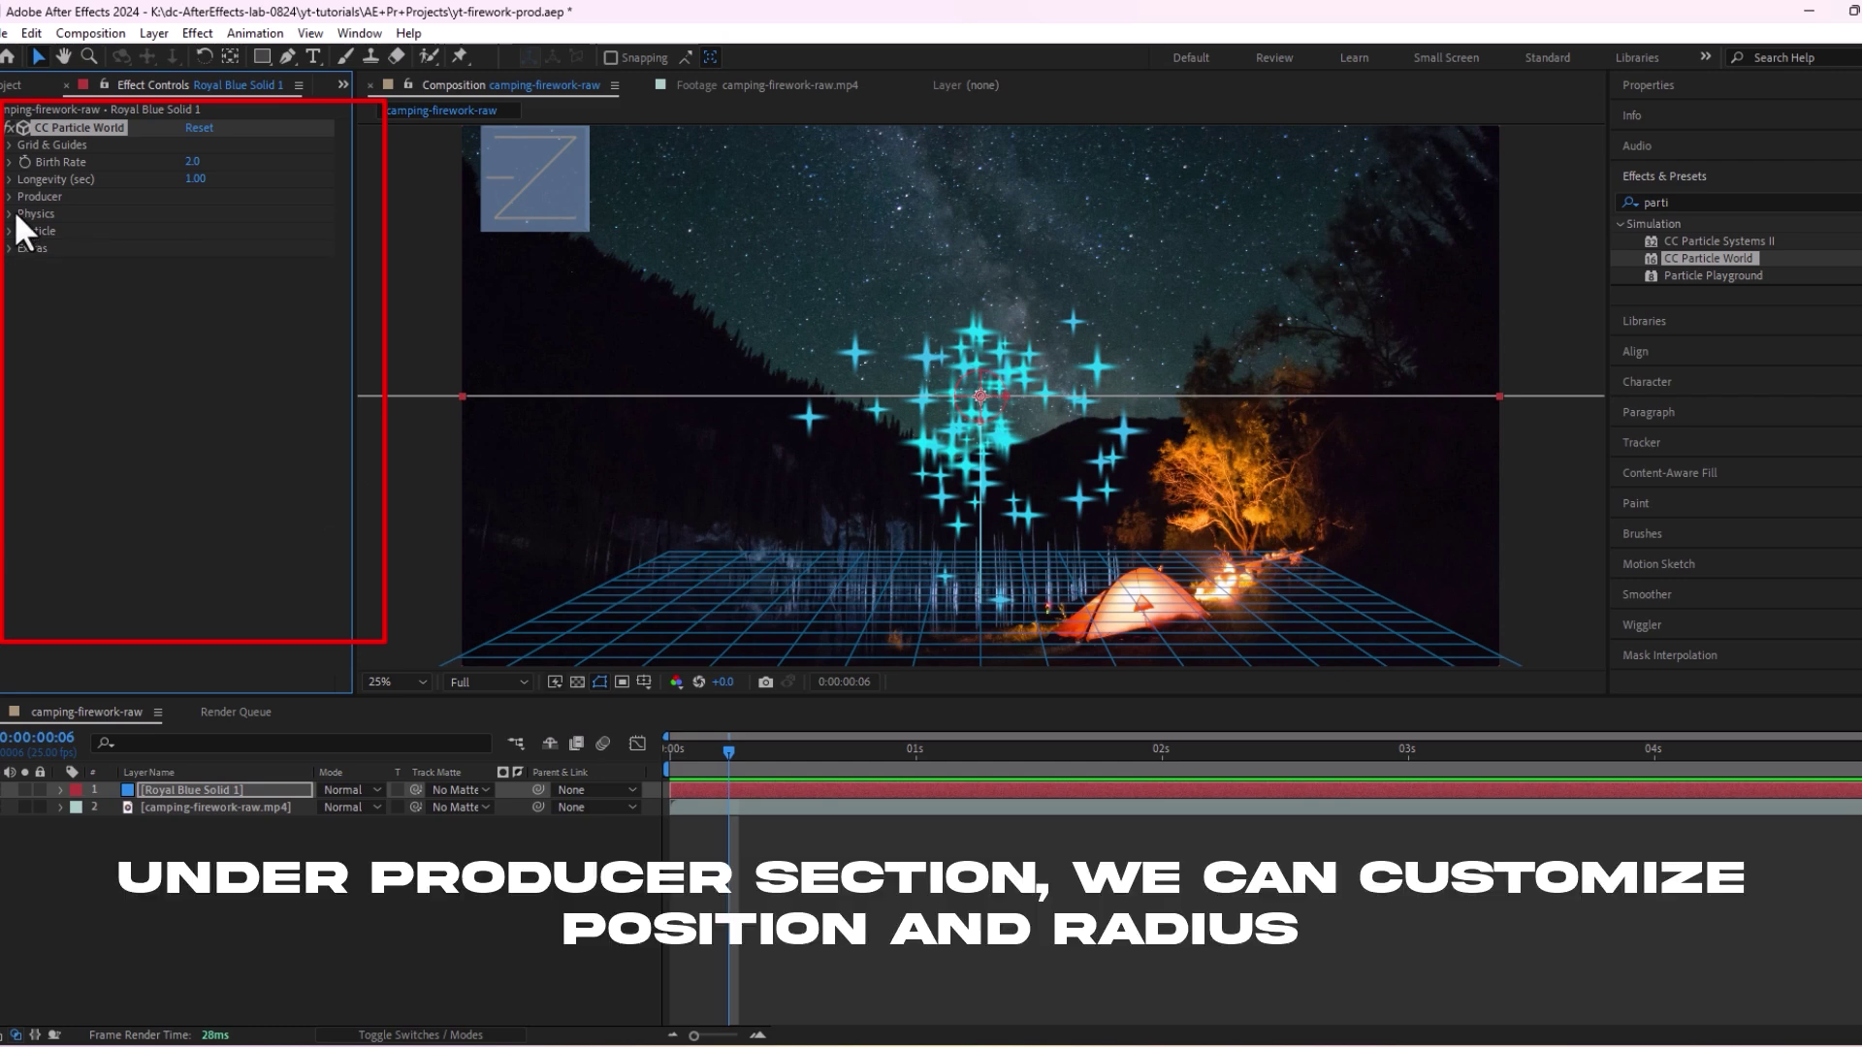
pyautogui.click(10, 196)
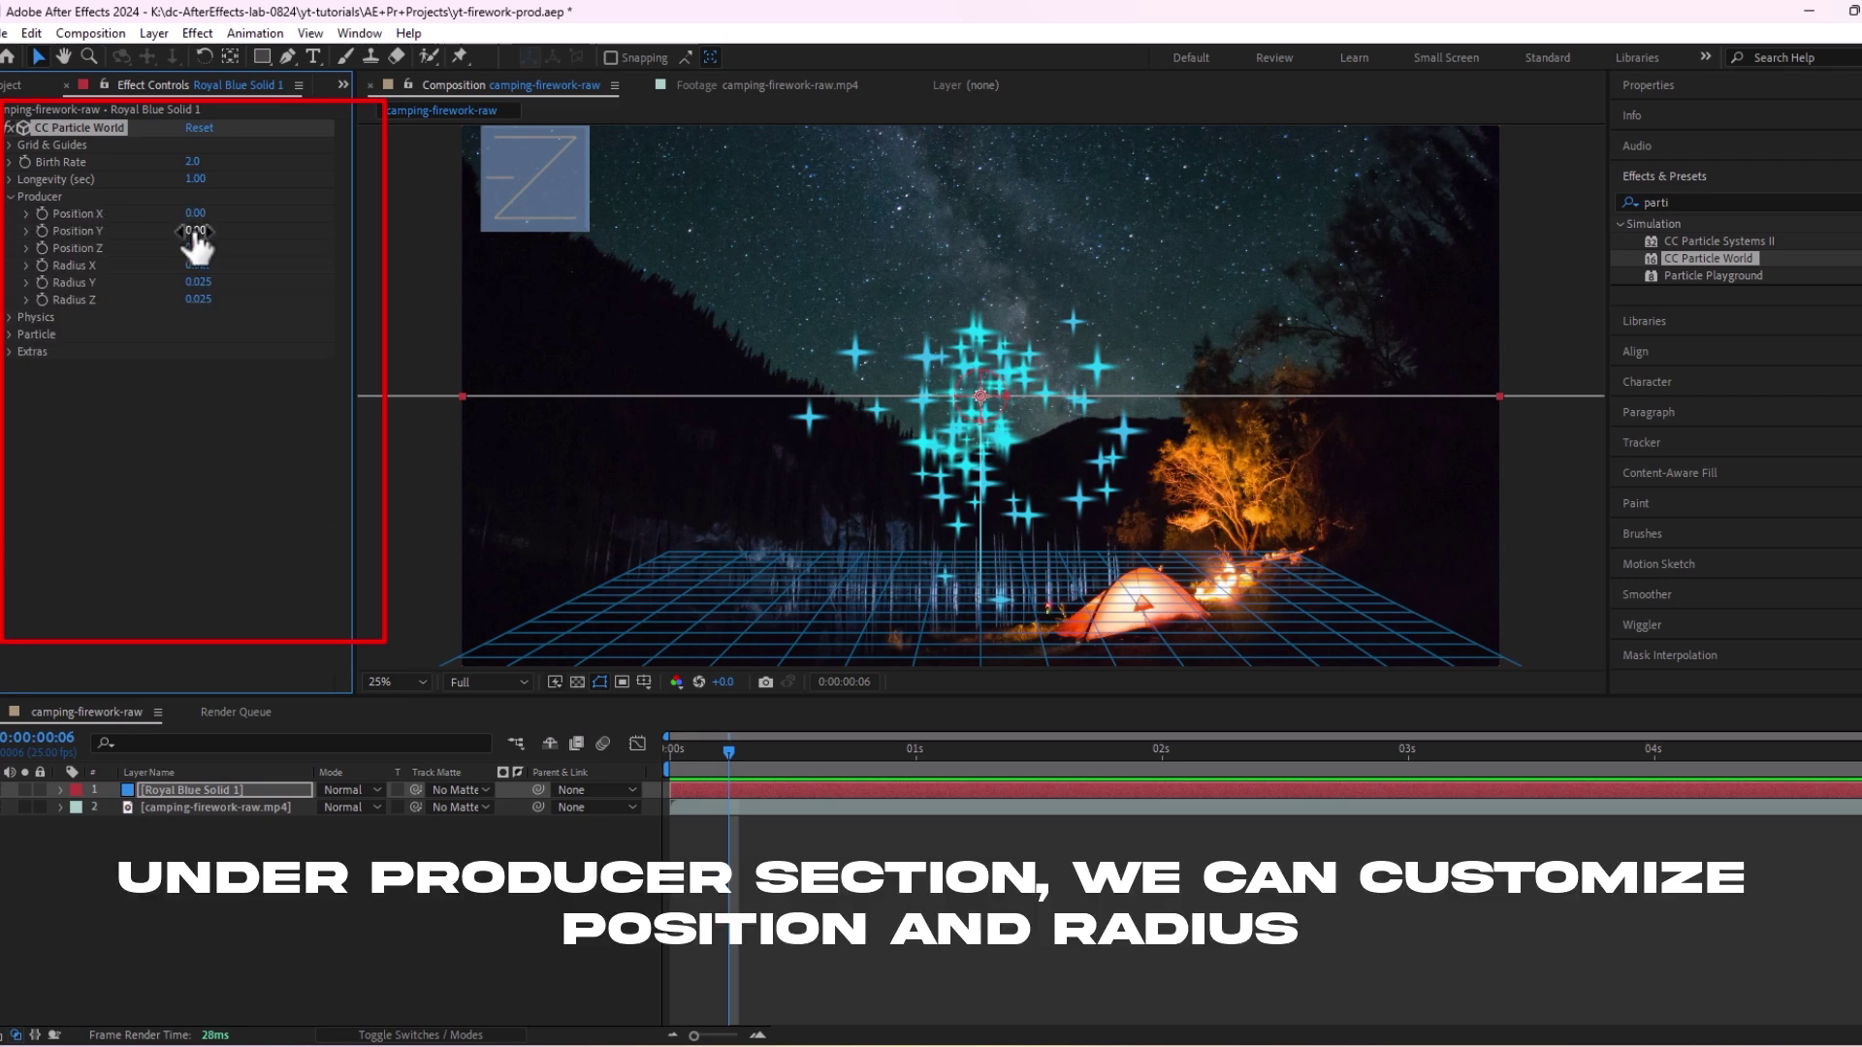
pyautogui.moveTo(195, 213); pyautogui.dragTo(198, 276)
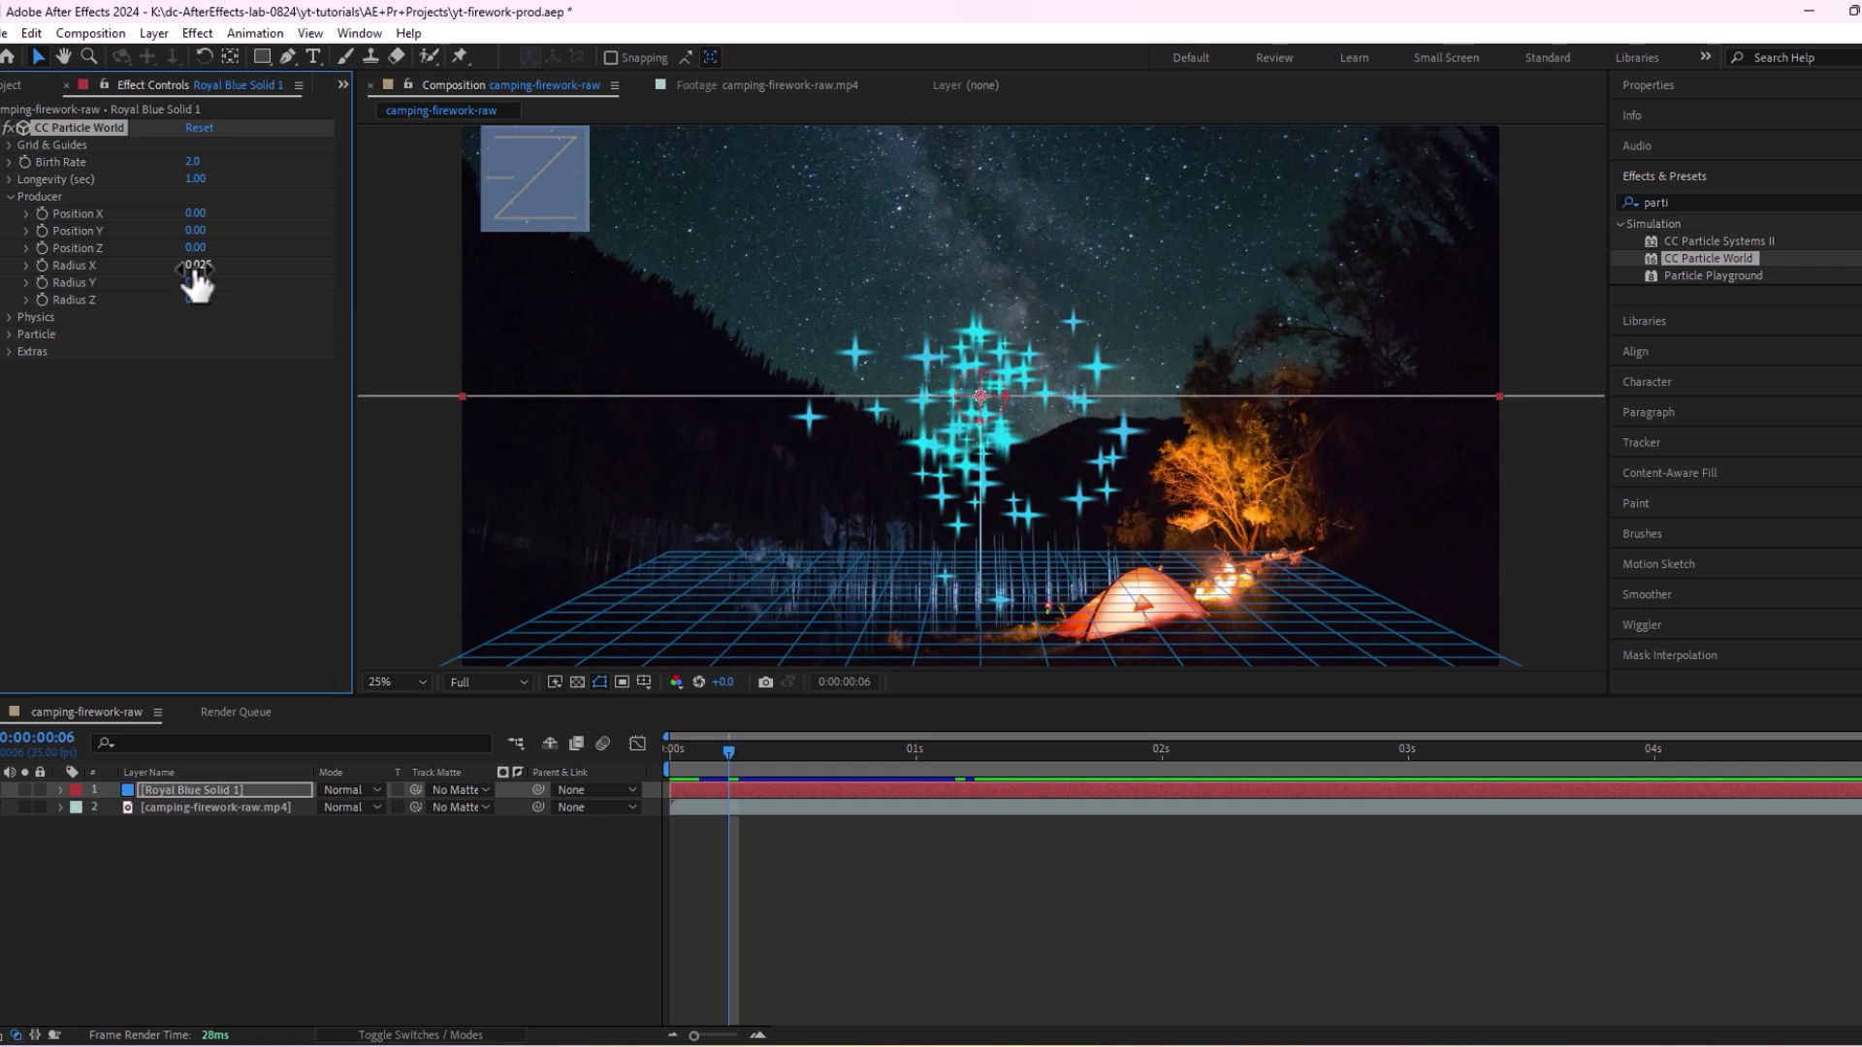
pyautogui.moveTo(195, 269); pyautogui.dragTo(232, 272)
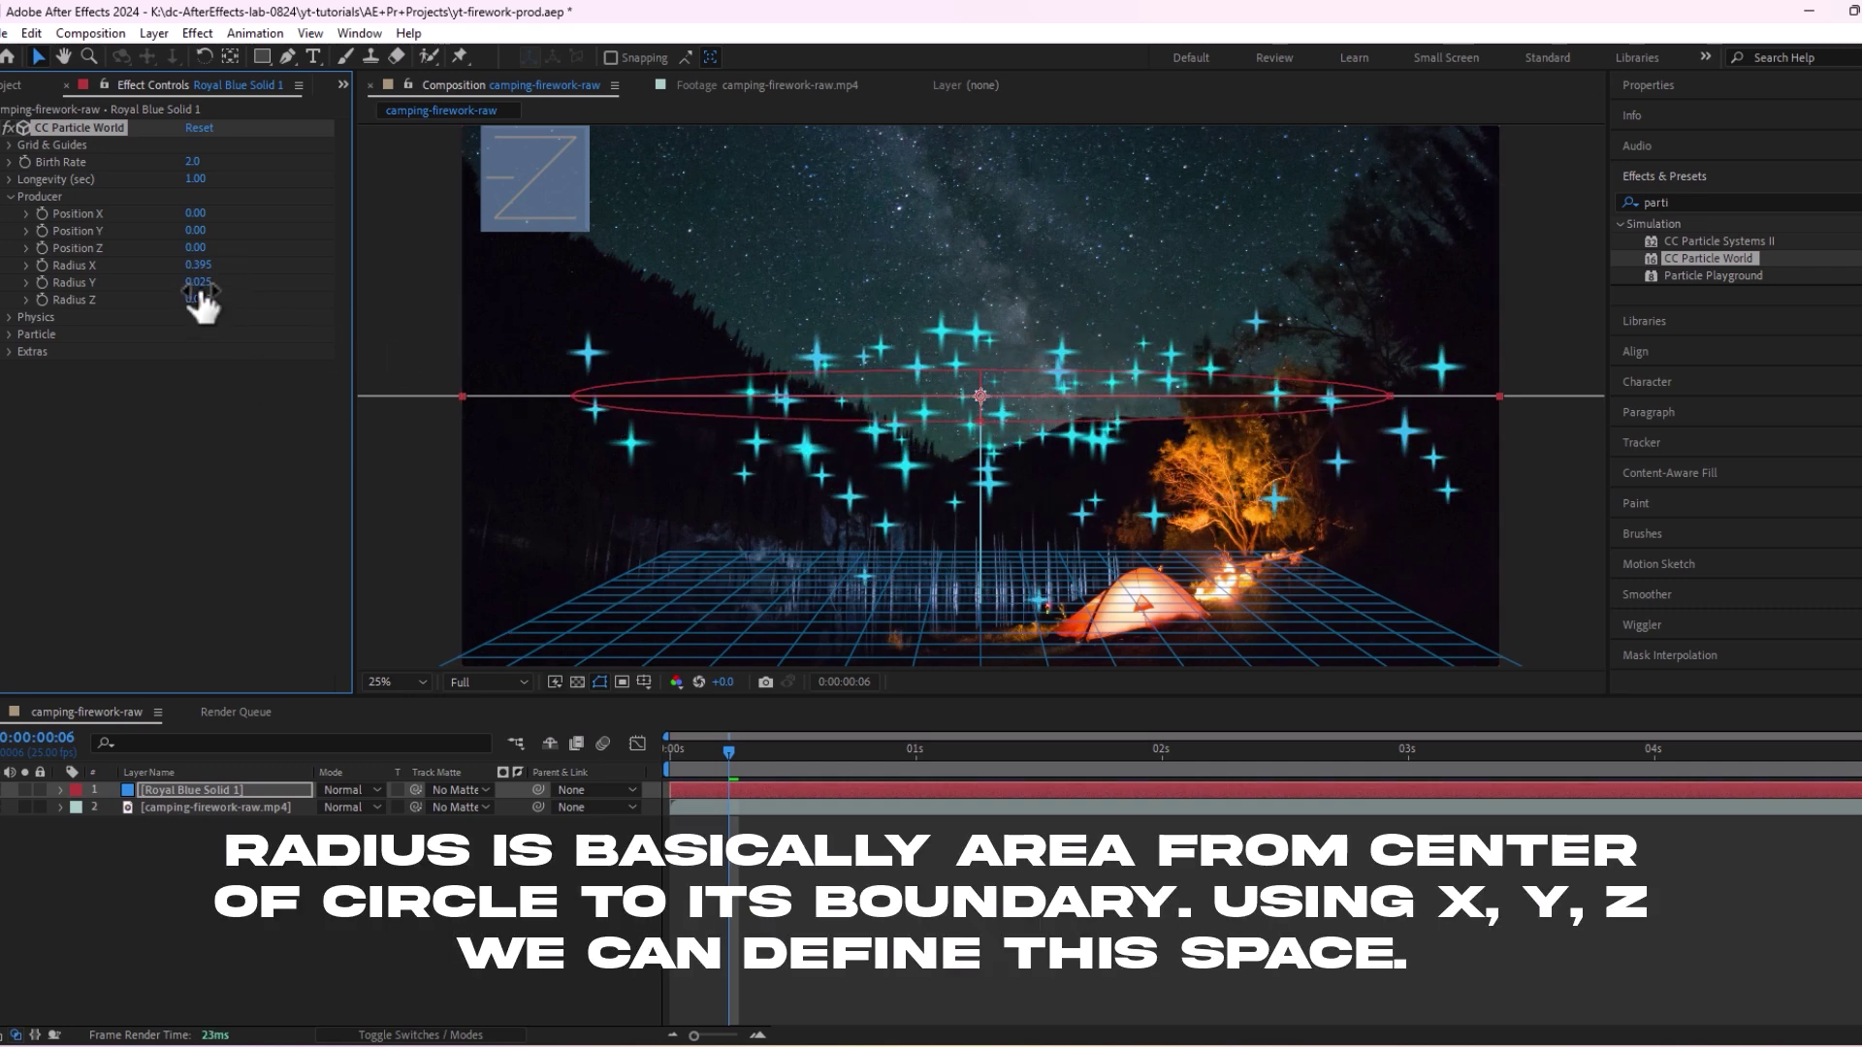
pyautogui.moveTo(199, 283); pyautogui.dragTo(215, 282)
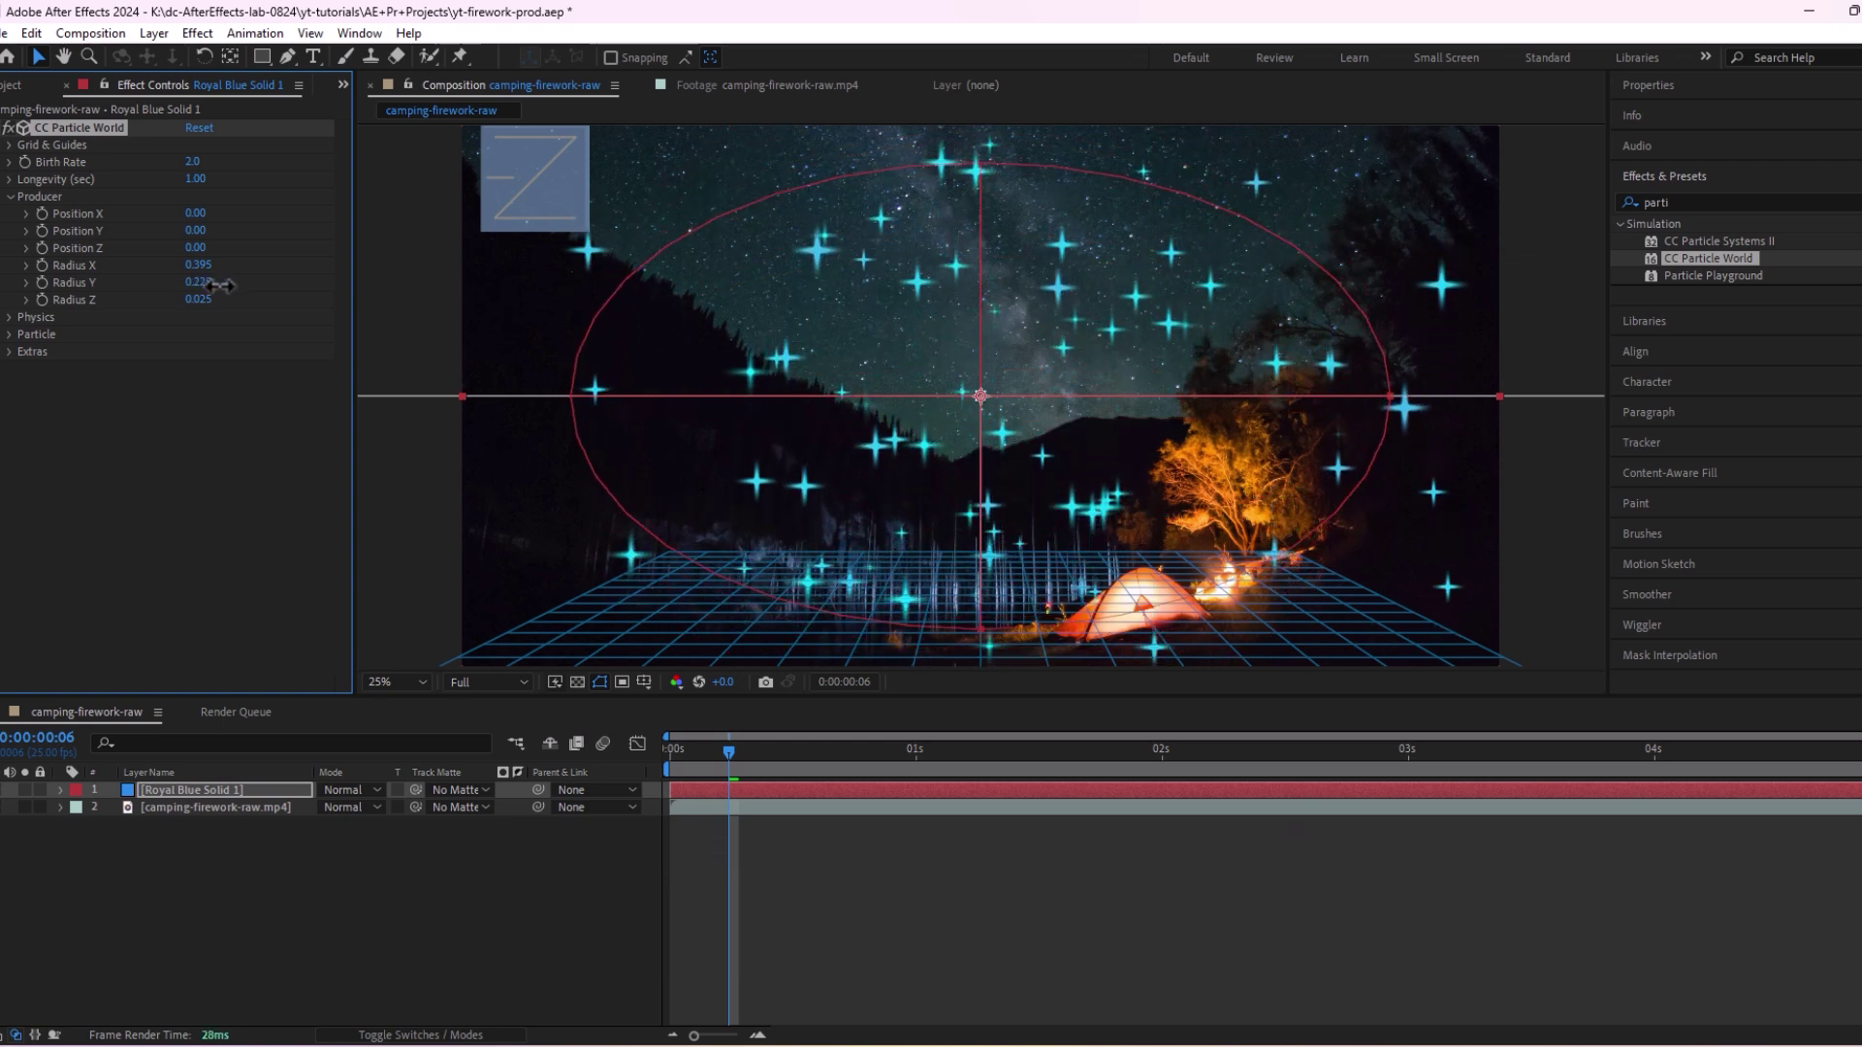
pyautogui.click(10, 196)
# - Try the Twirl physics animation with a preview, and switch the animation back to Explosive
pyautogui.click(6, 213)
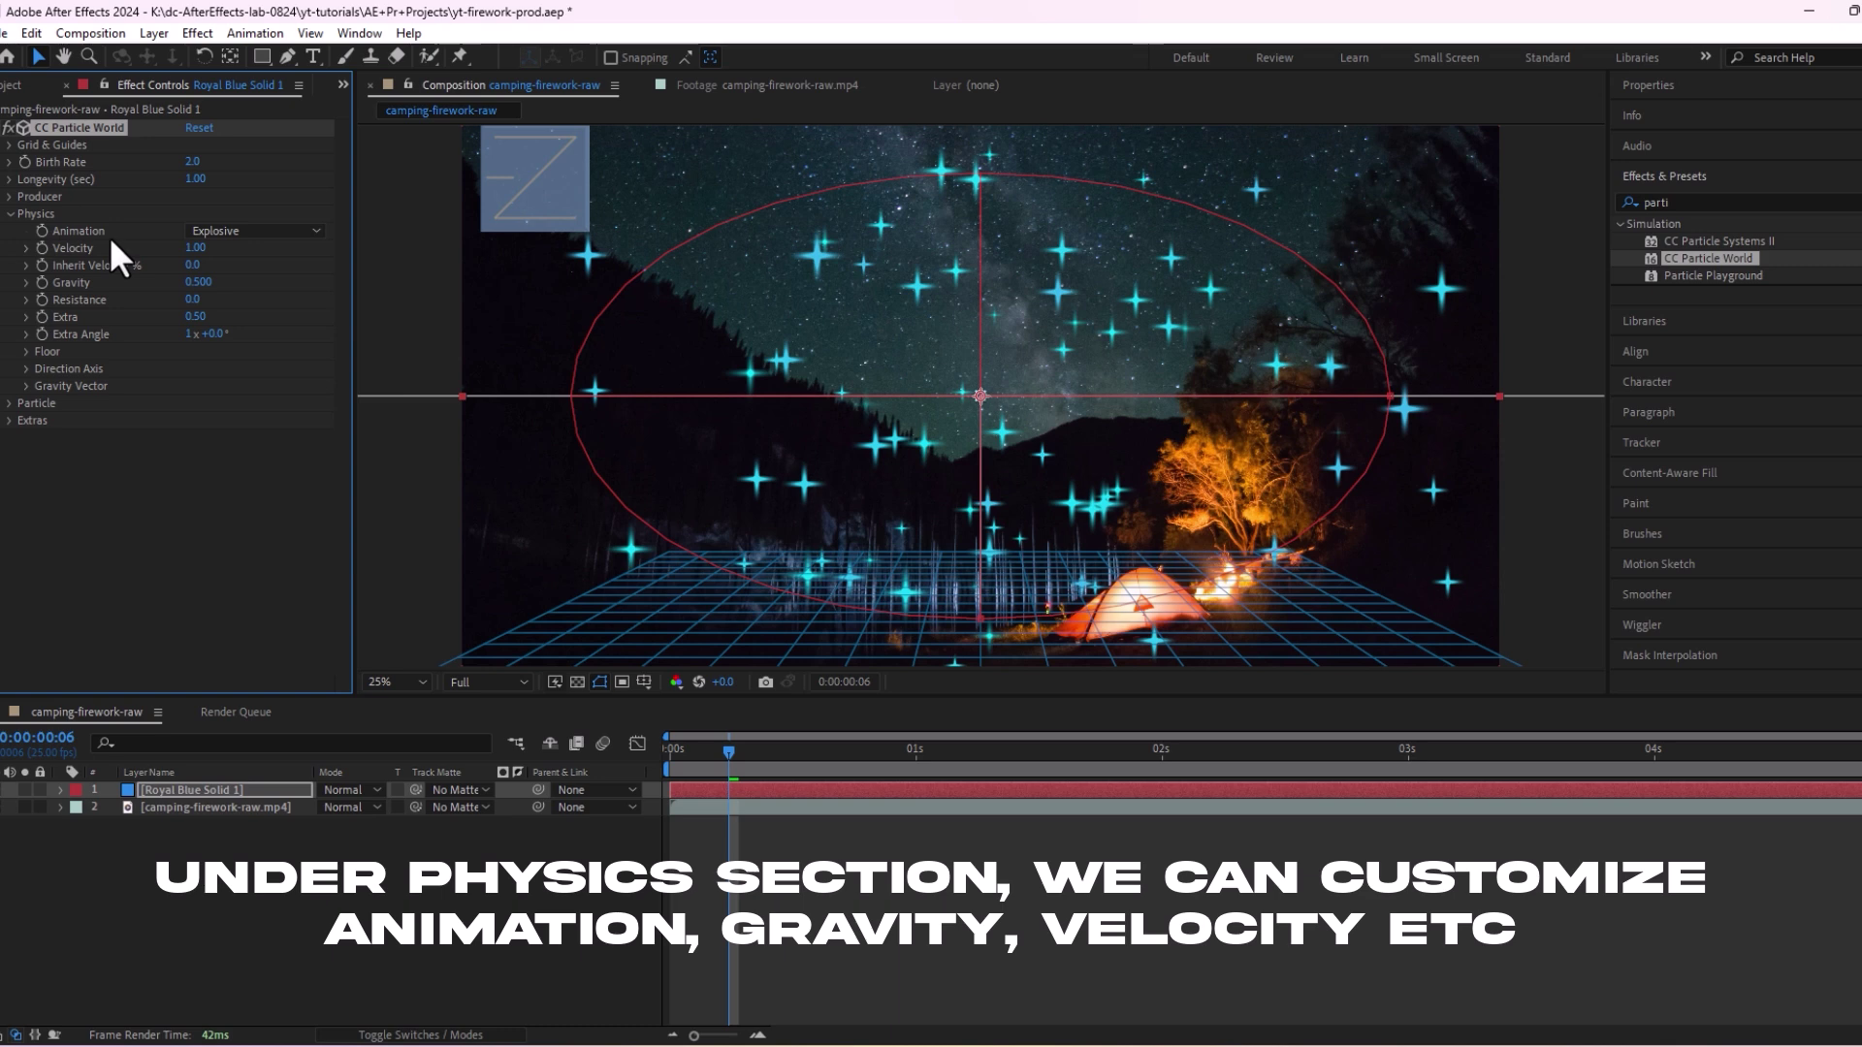
pyautogui.click(229, 229)
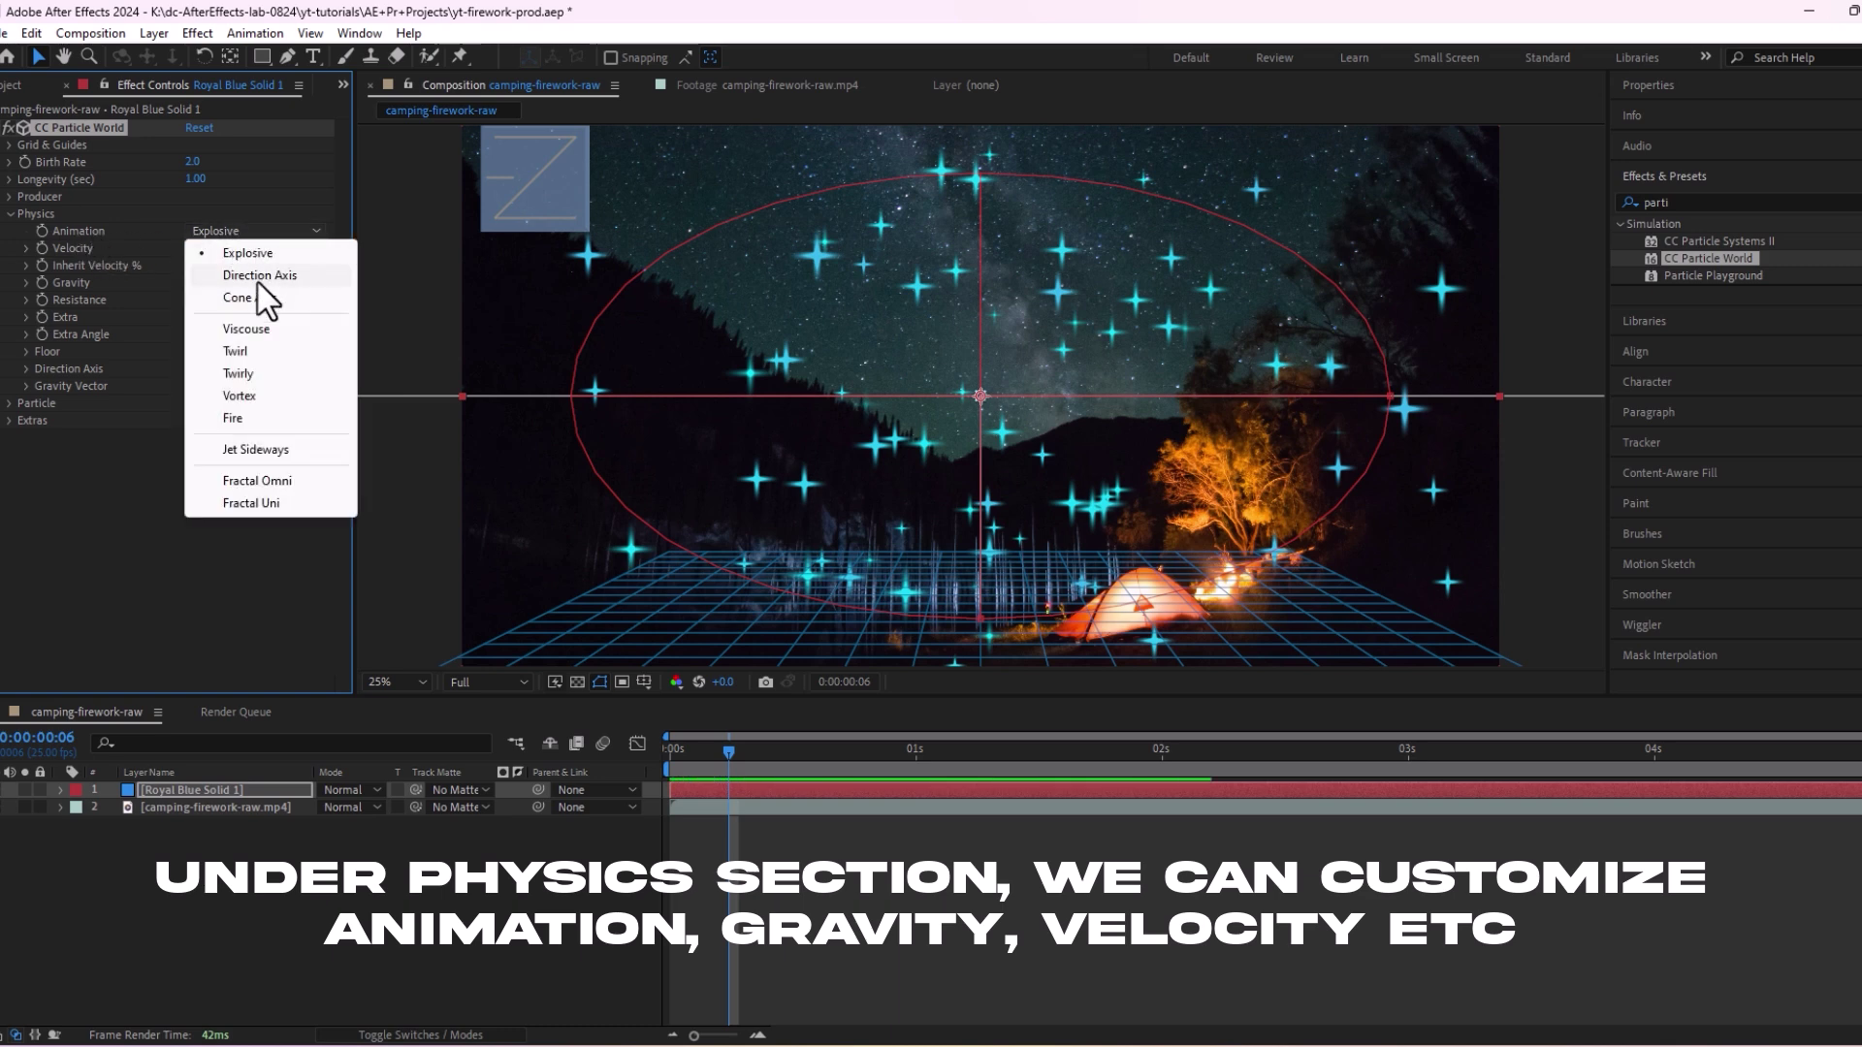
pyautogui.click(253, 344)
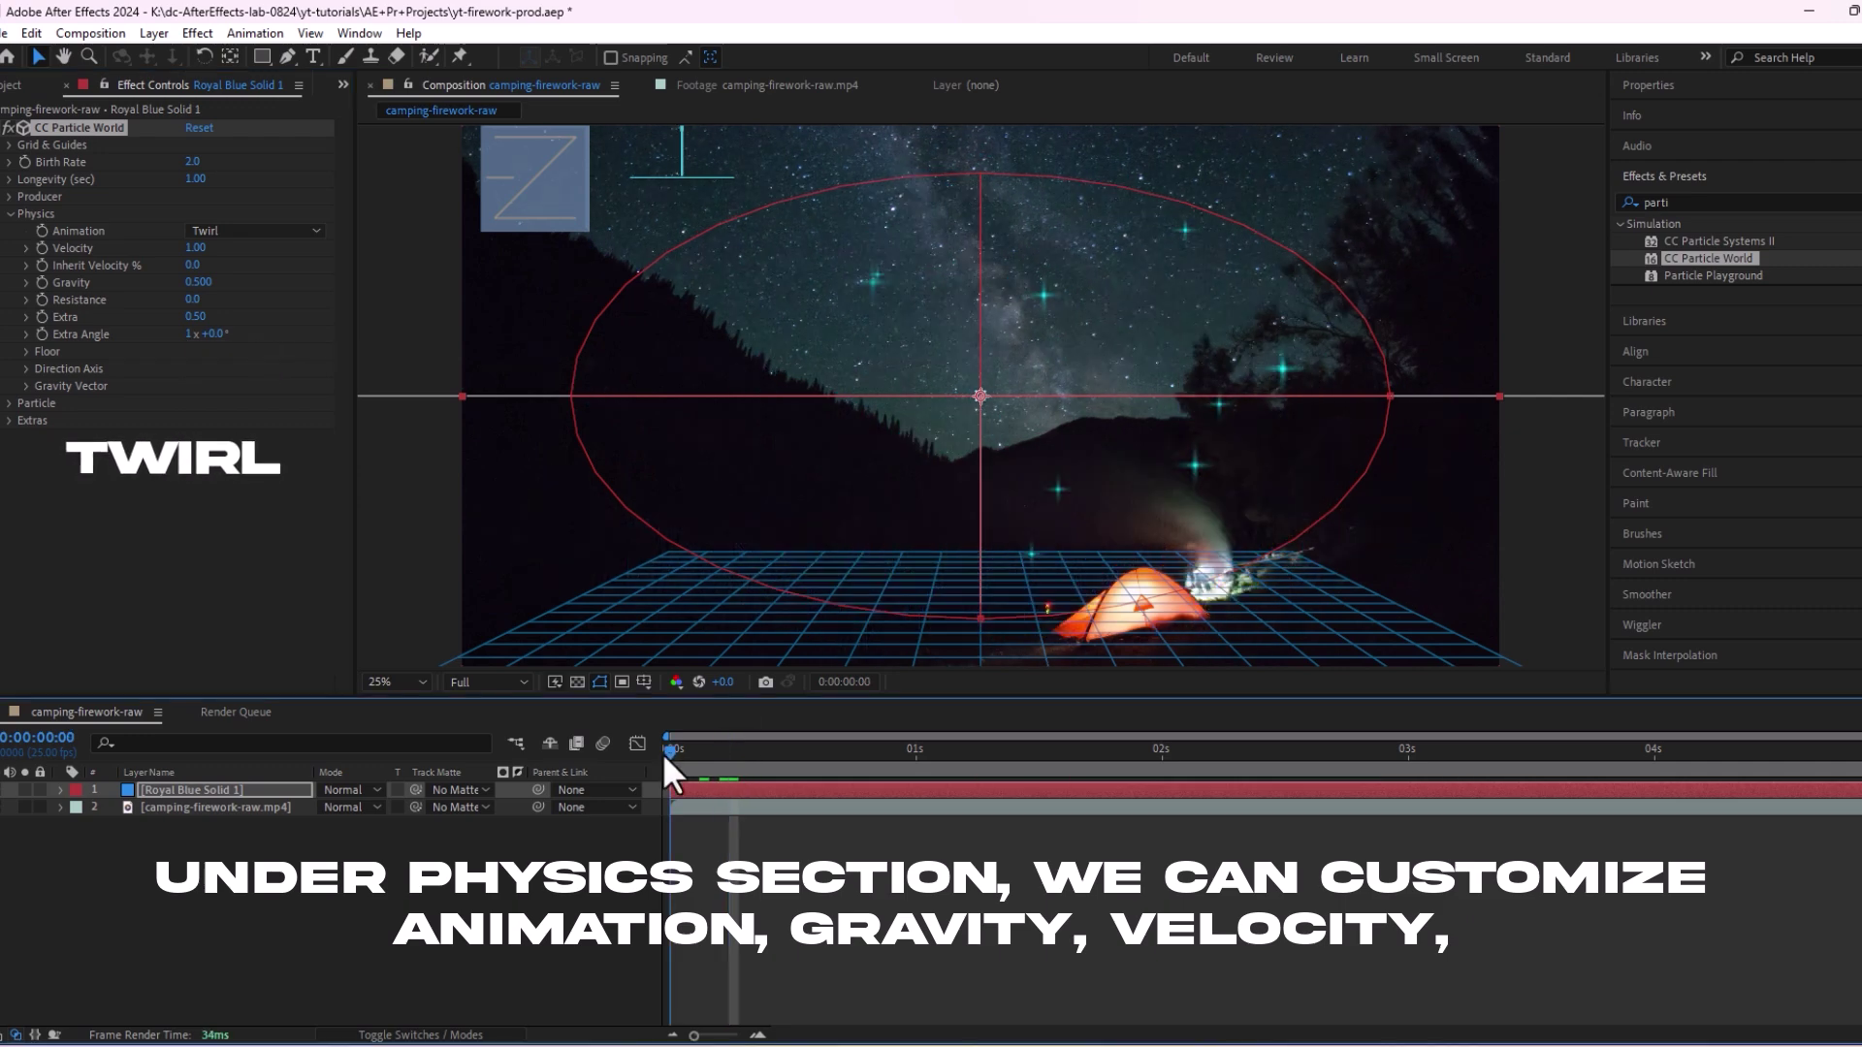
pyautogui.press('space')
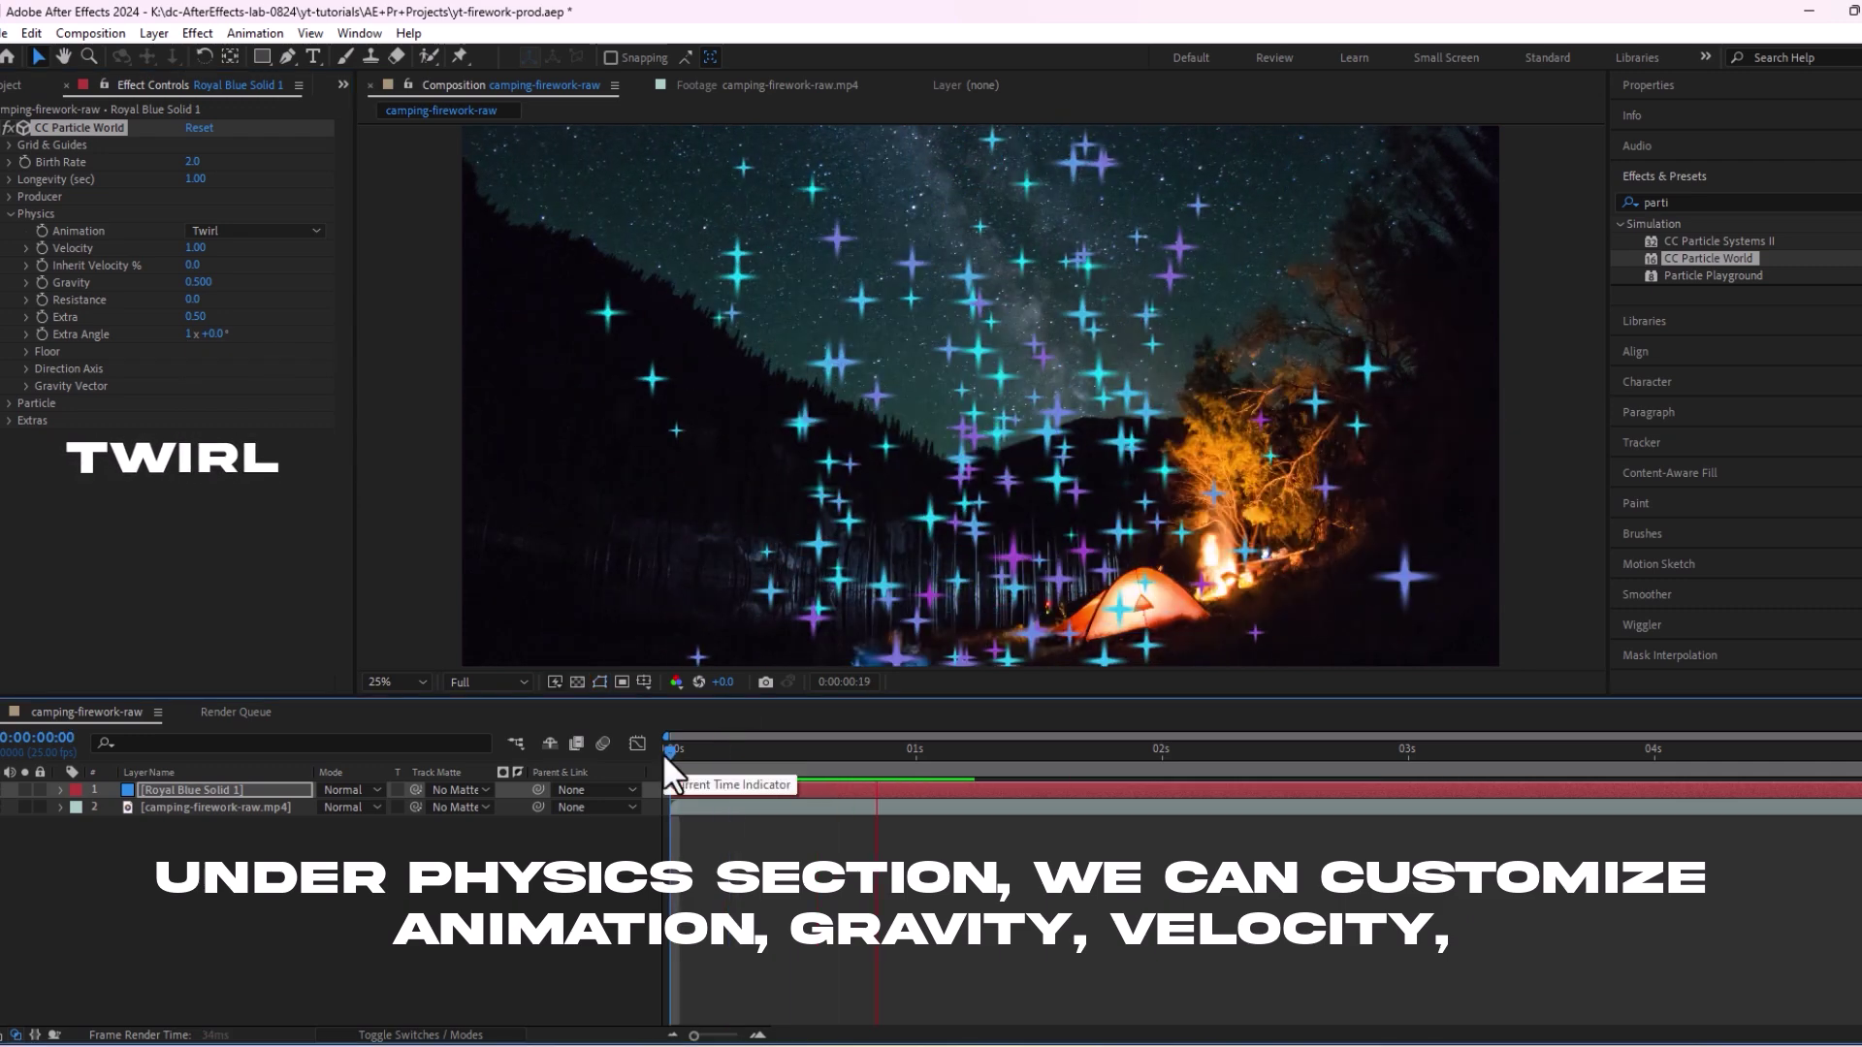
pyautogui.click(228, 231)
pyautogui.click(233, 258)
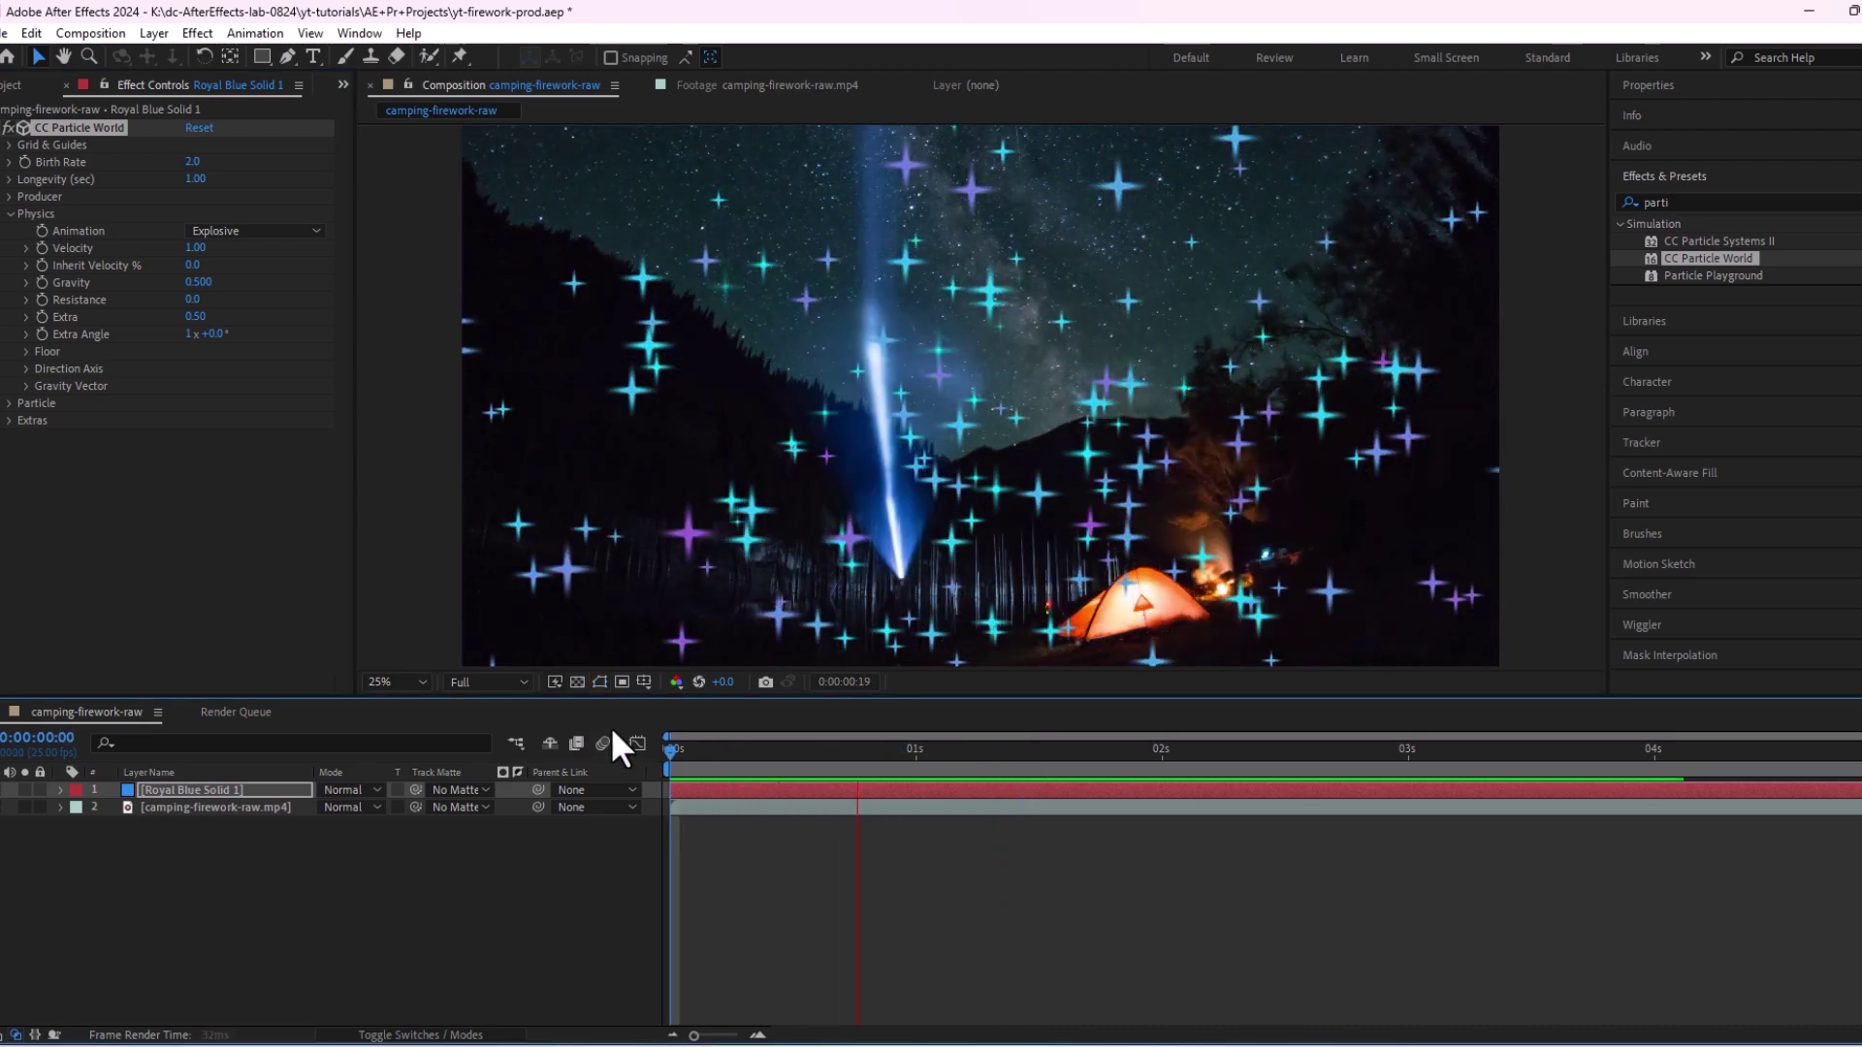
pyautogui.press('space')
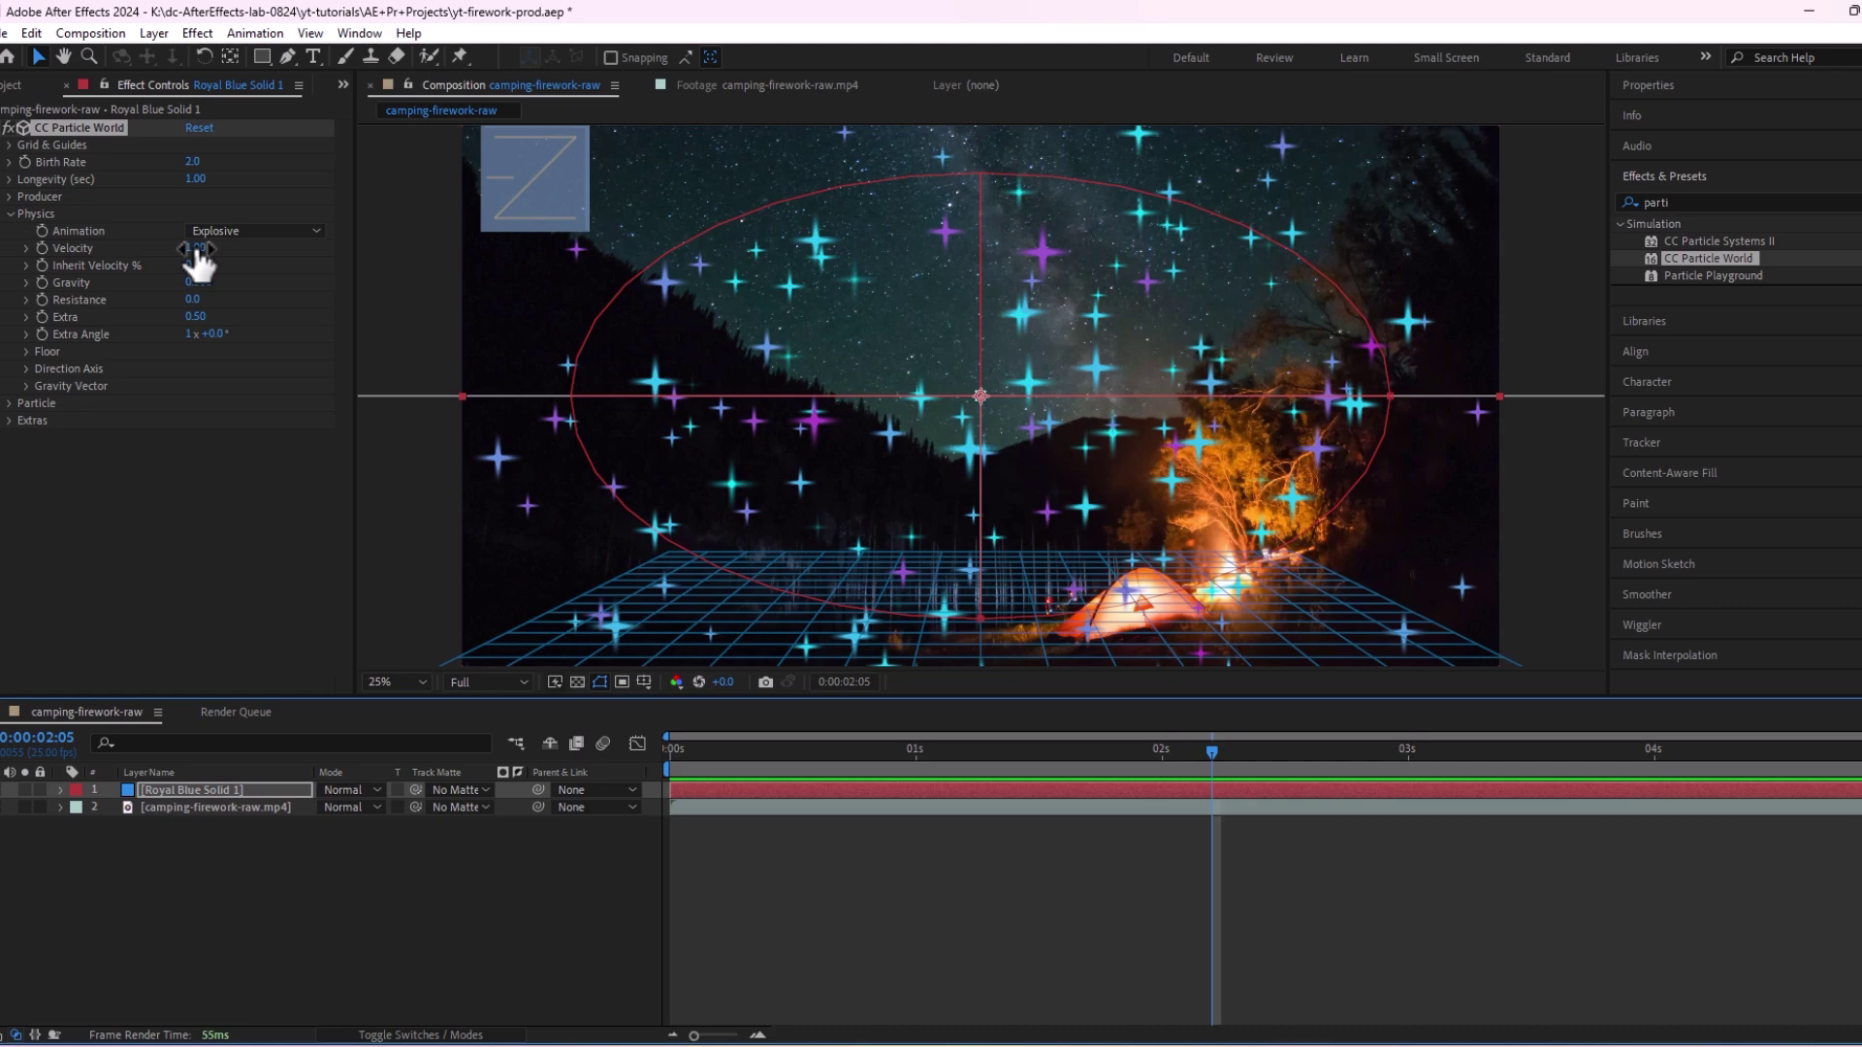
# - Set the particles' physics Velocity to 4.94 and adjust their Gravity while previewing the motion
pyautogui.moveTo(198, 250)
pyautogui.mouseDown()
pyautogui.moveTo(244, 250)
pyautogui.moveTo(225, 266)
pyautogui.mouseUp()
pyautogui.press('space')
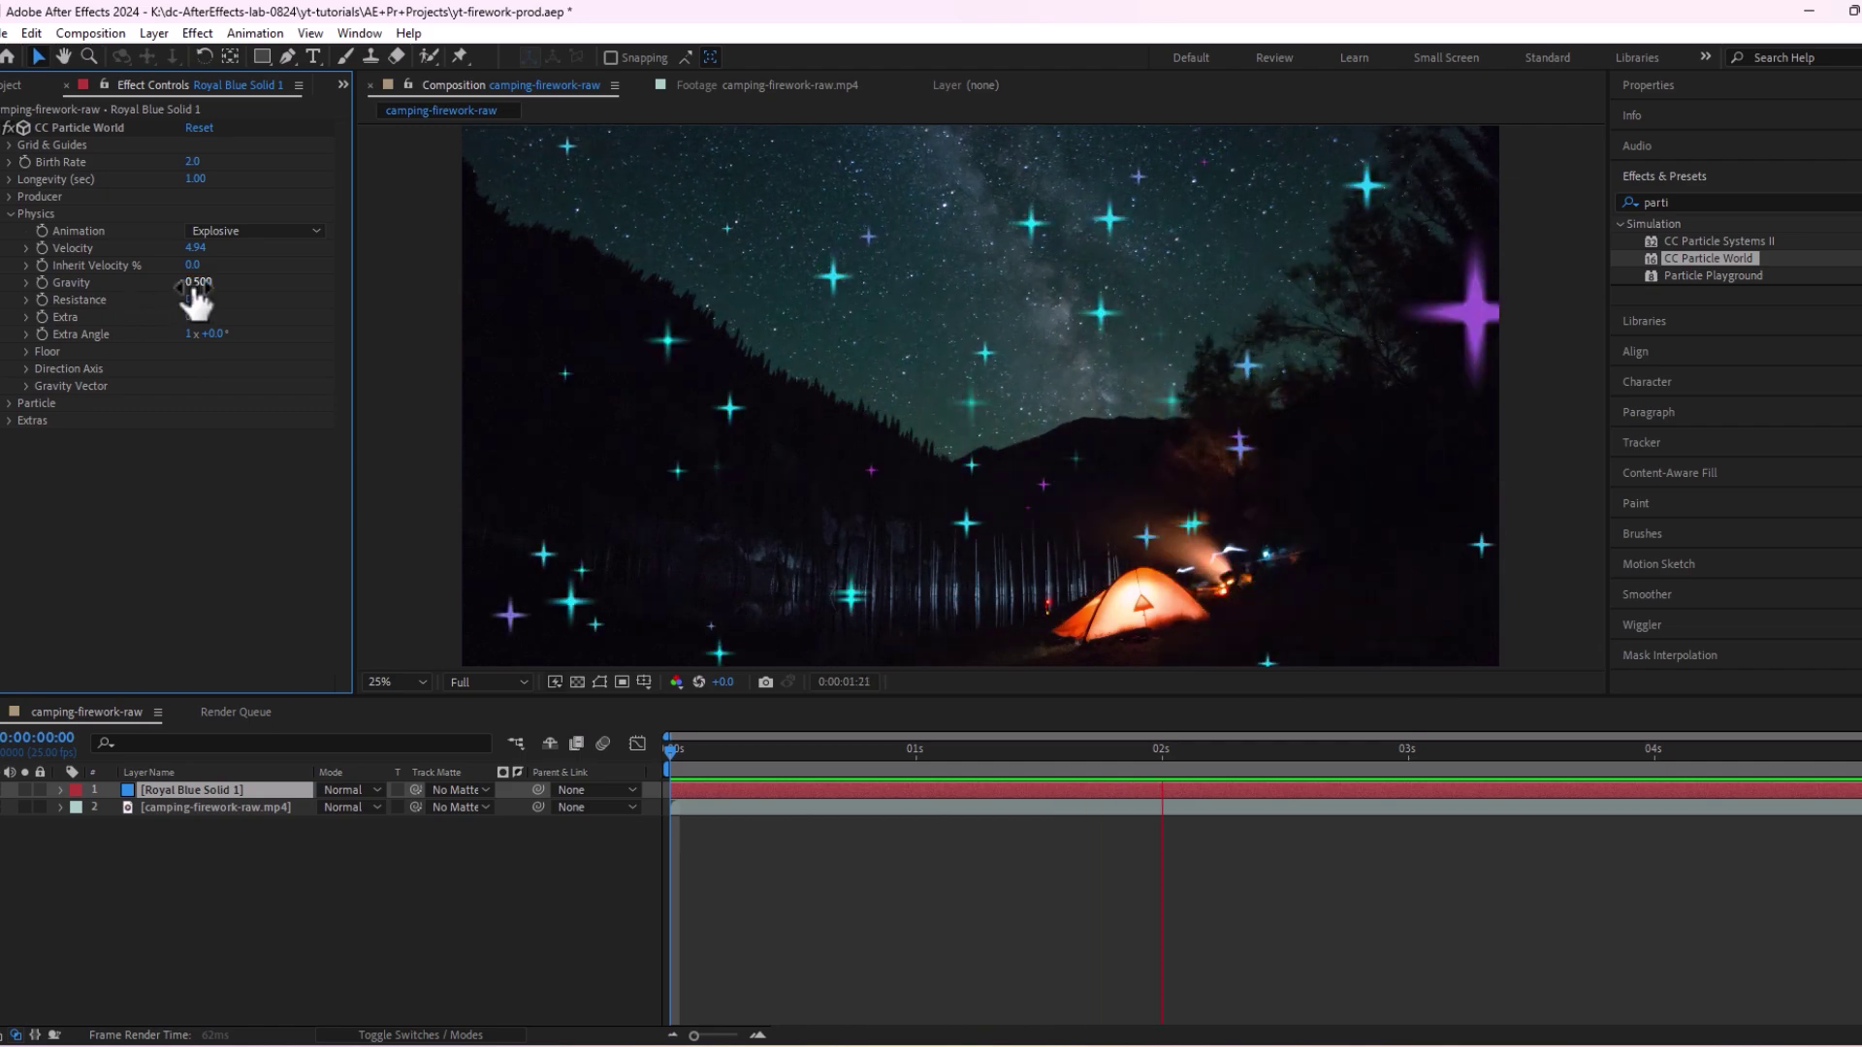
pyautogui.moveTo(198, 283); pyautogui.dragTo(196, 282)
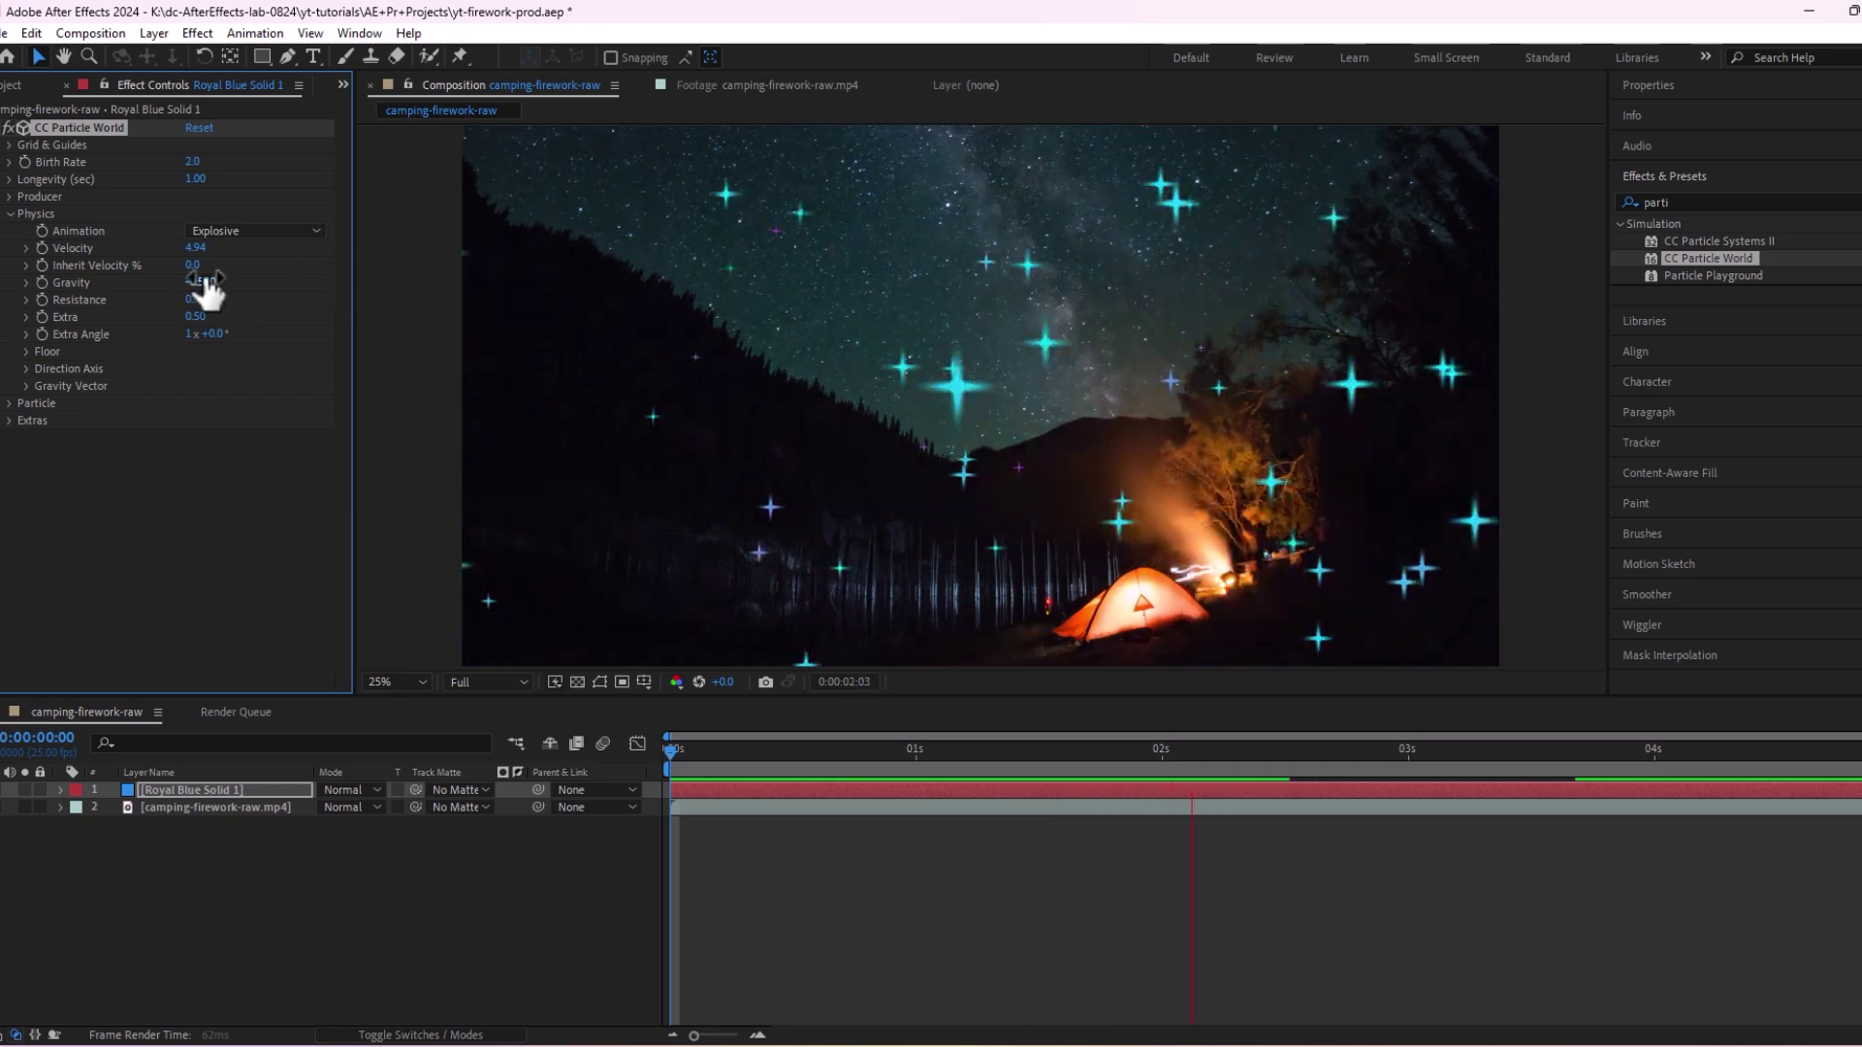
# - Try a physics Gravity of 6.880 on the star particles with a preview, and set the Gravity to 0
pyautogui.moveTo(200, 282); pyautogui.dragTo(949, 295)
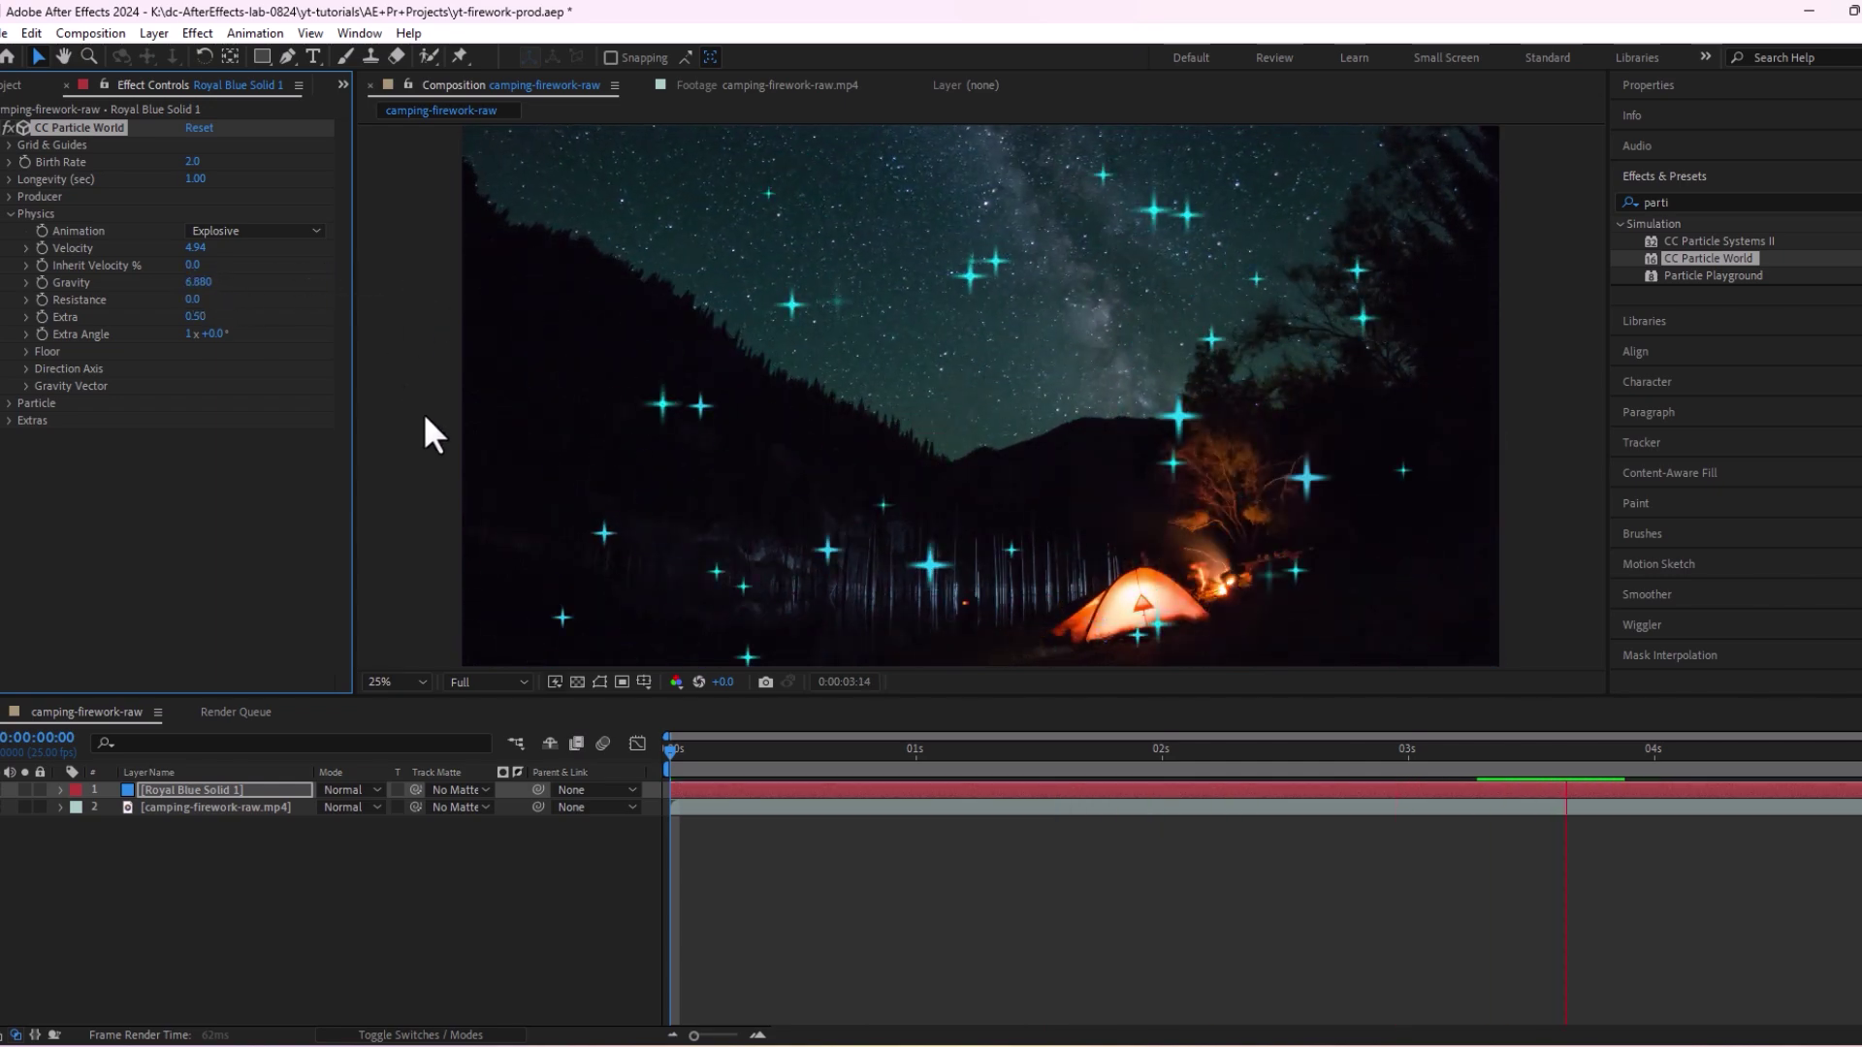
pyautogui.moveTo(199, 282); pyautogui.dragTo(199, 282)
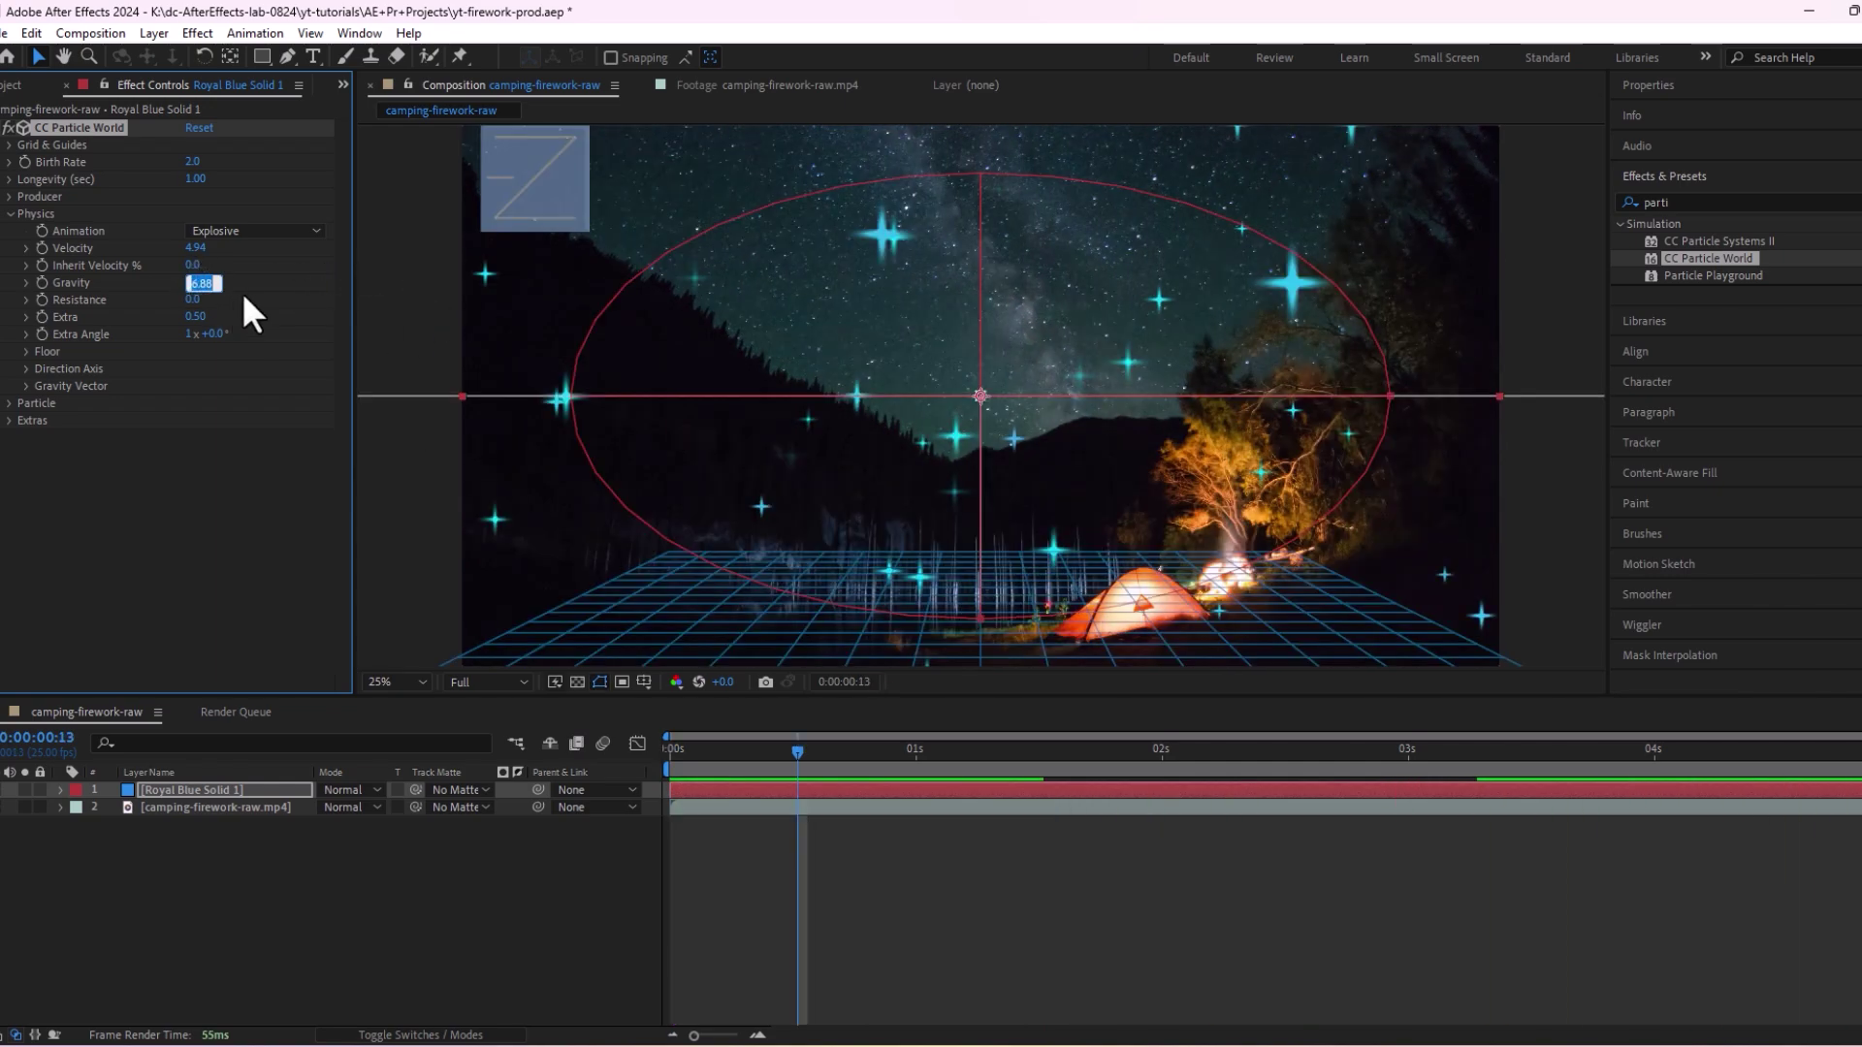
pyautogui.write('0')
pyautogui.press('Return')
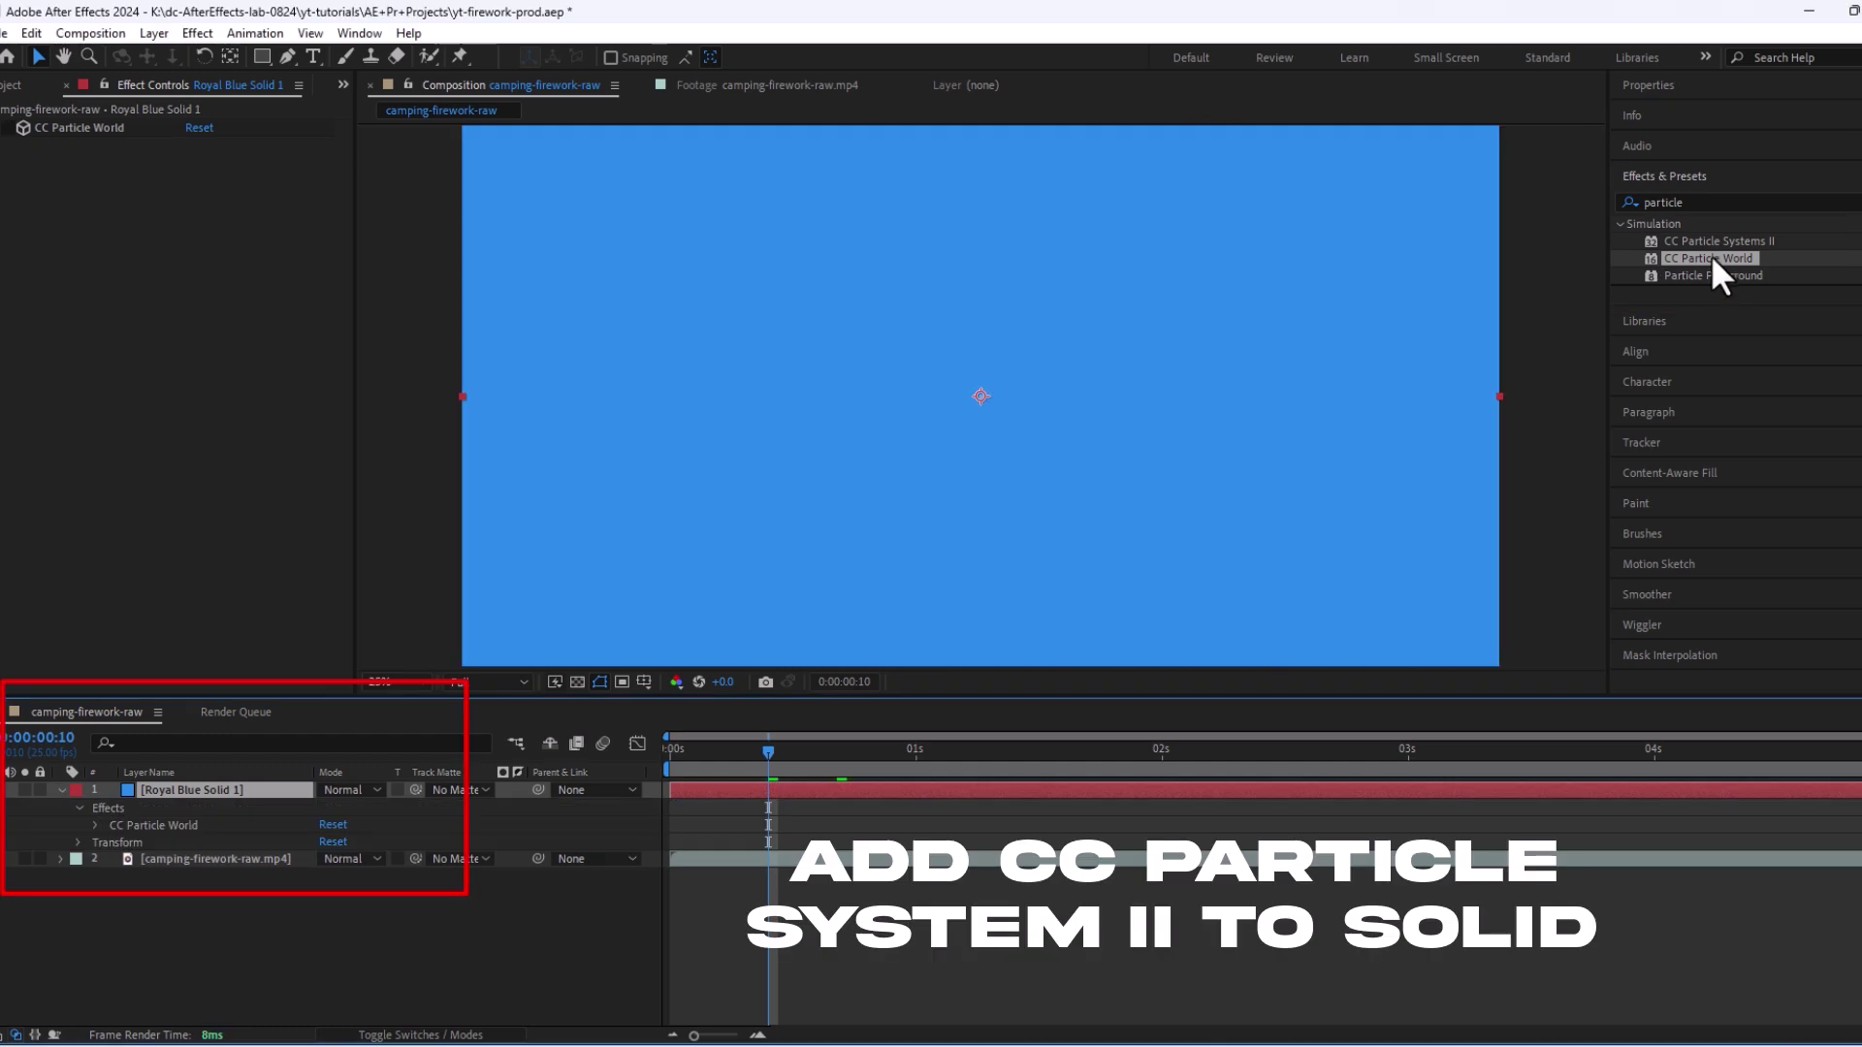
# - Add CC Particle Systems II to the Royal Blue solid and look through its Producer and Physics settings
pyautogui.click(1722, 239)
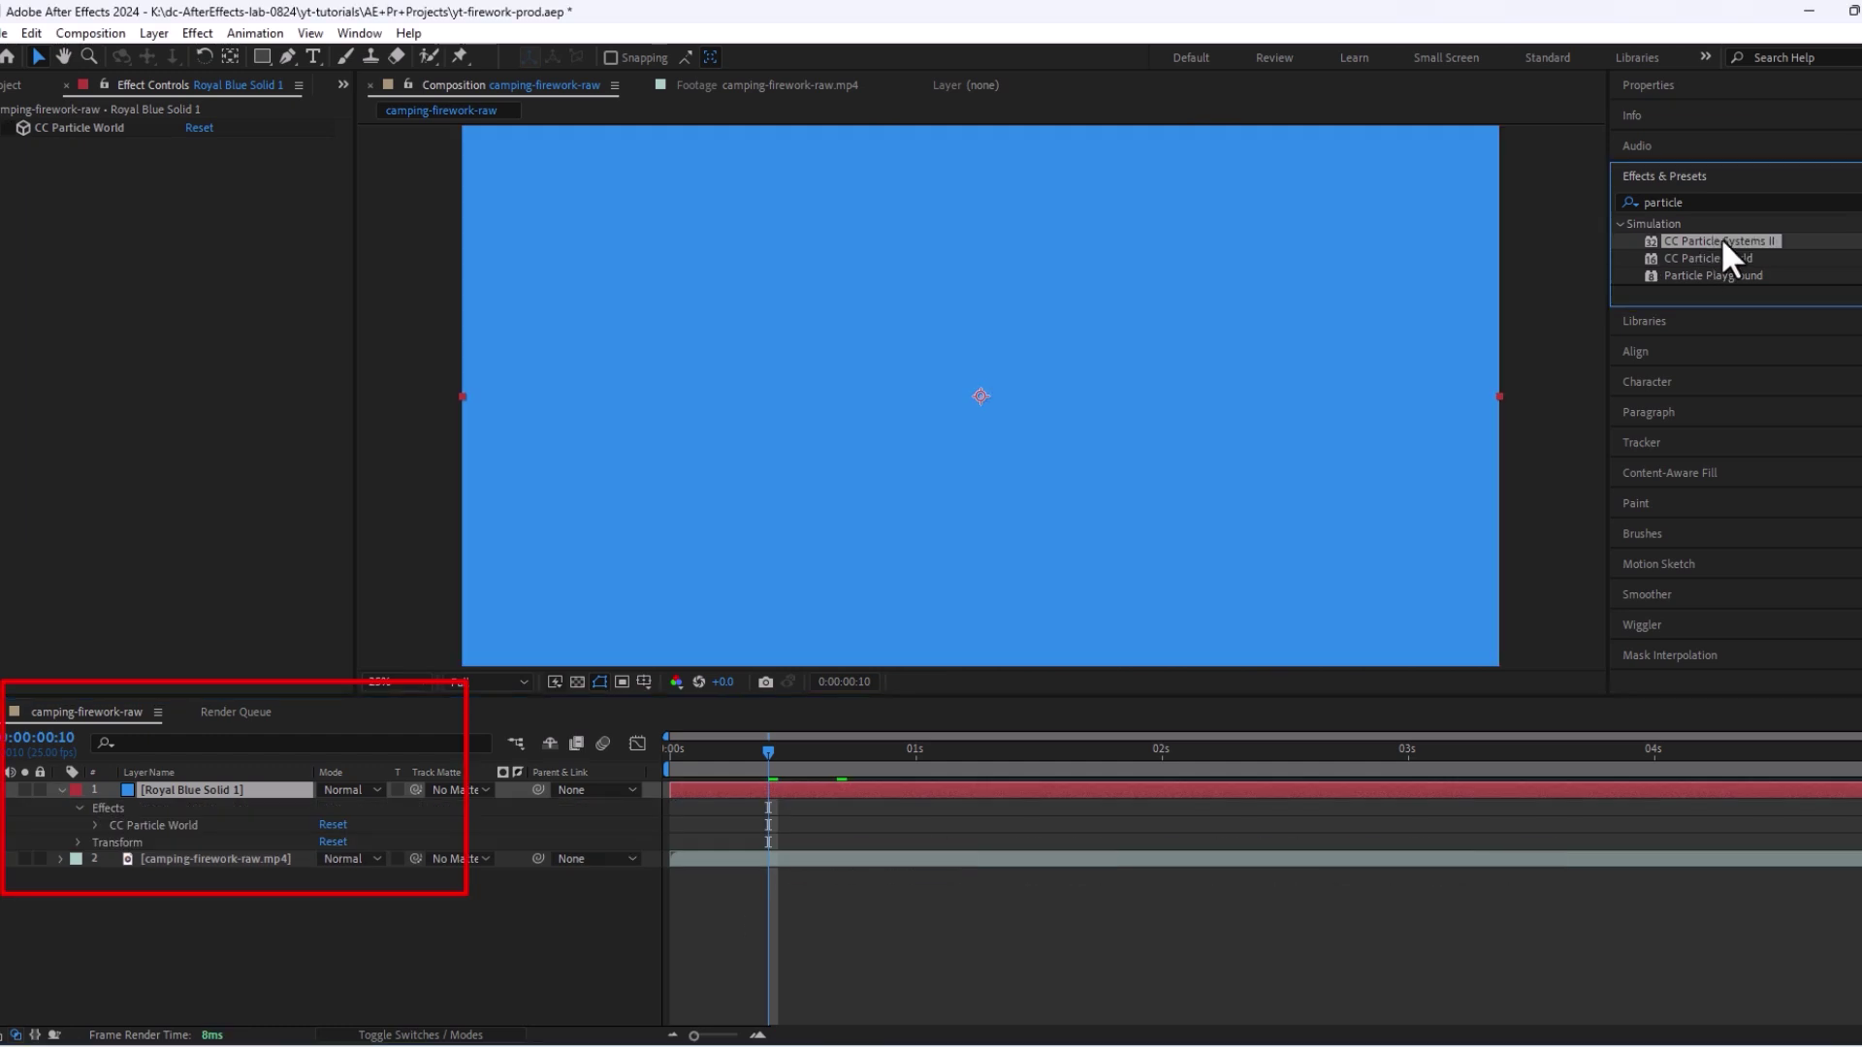
pyautogui.moveTo(186, 783); pyautogui.dragTo(186, 784)
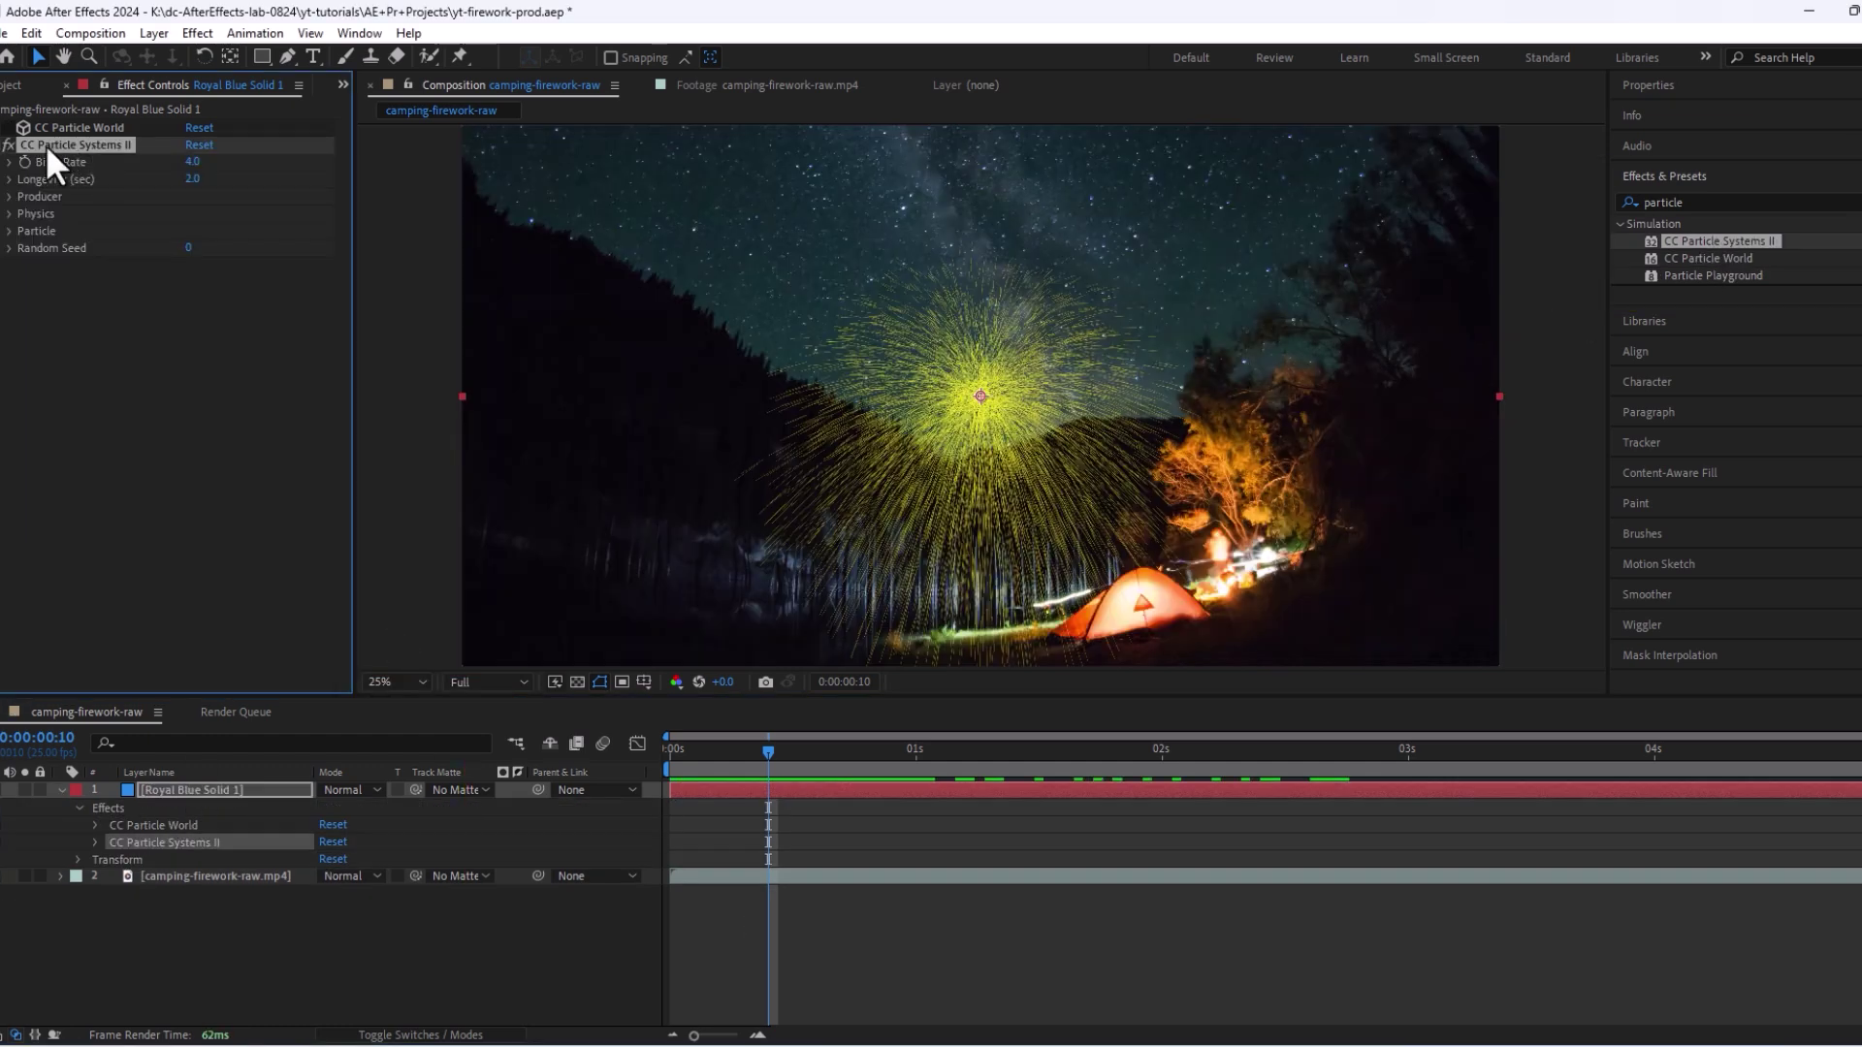
pyautogui.click(10, 197)
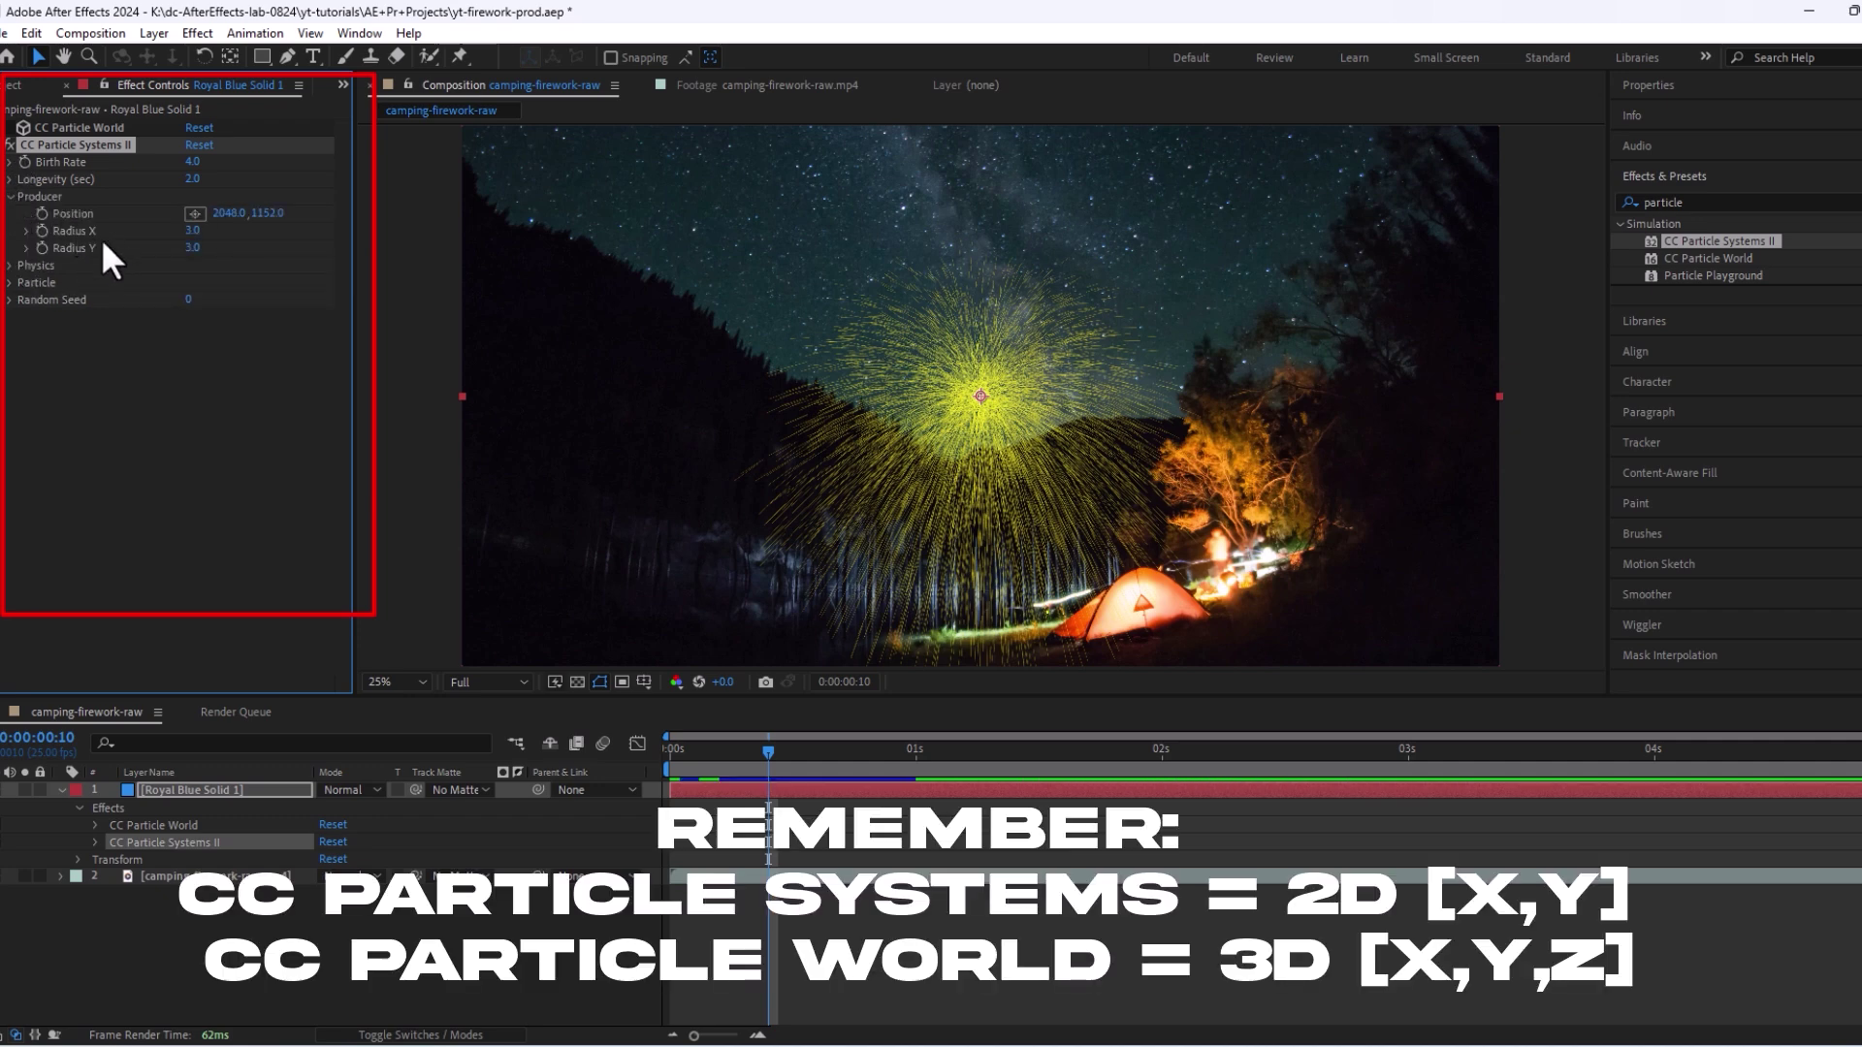
pyautogui.click(8, 265)
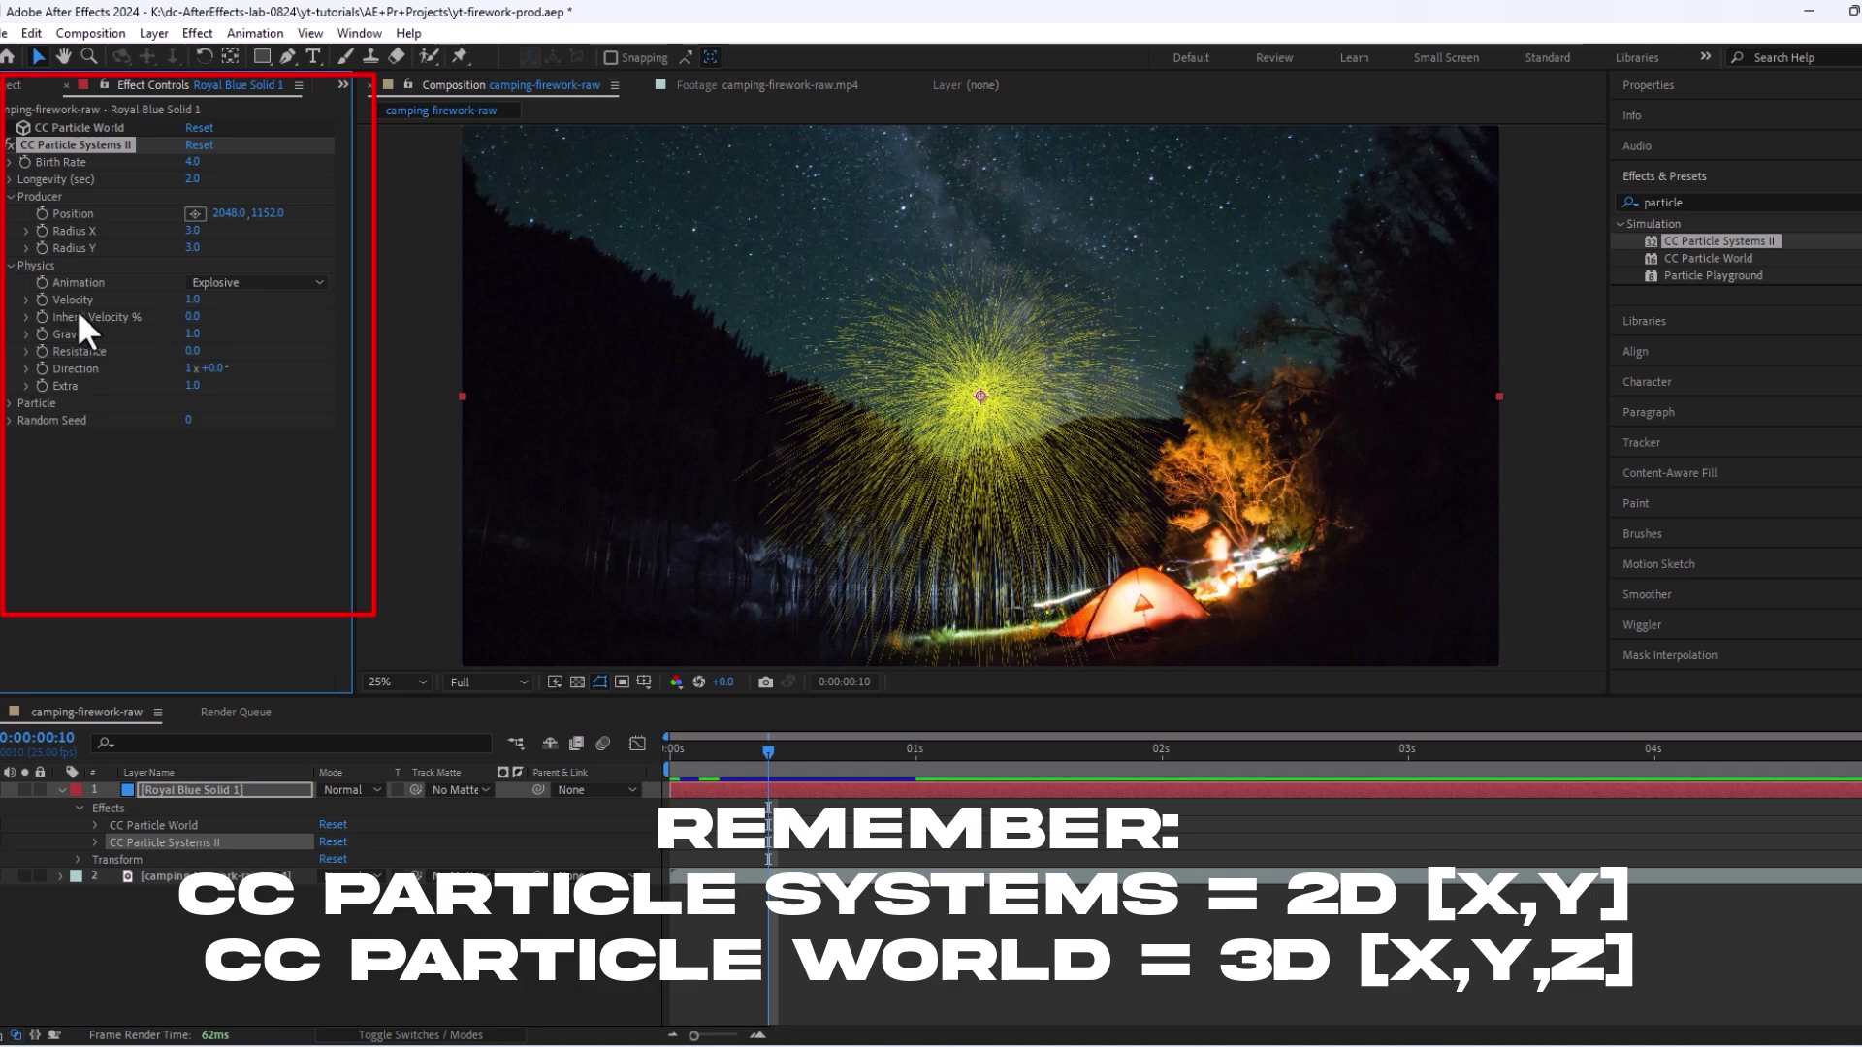
pyautogui.click(8, 403)
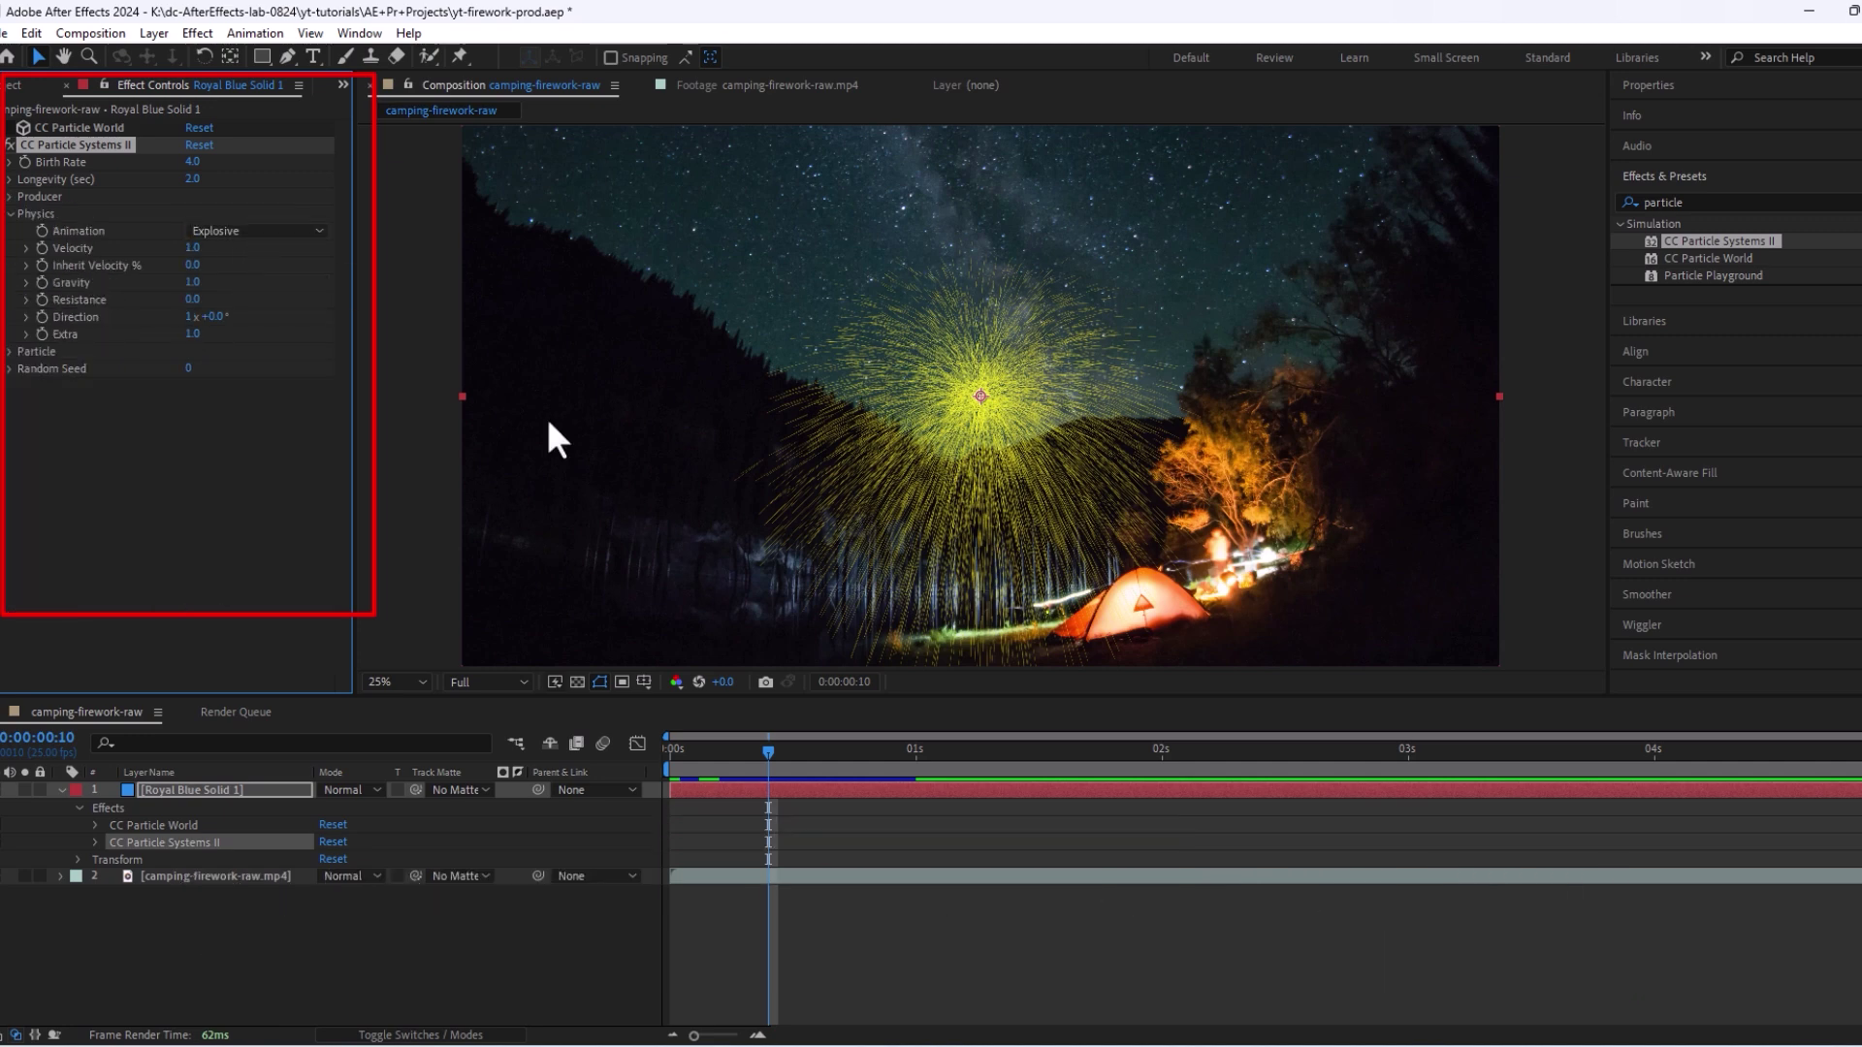
# - Preview the CC Particle Systems II burst from near the start, try the Twirl physics animation, and switch it to Vortex
pyautogui.moveTo(770, 751); pyautogui.dragTo(699, 752)
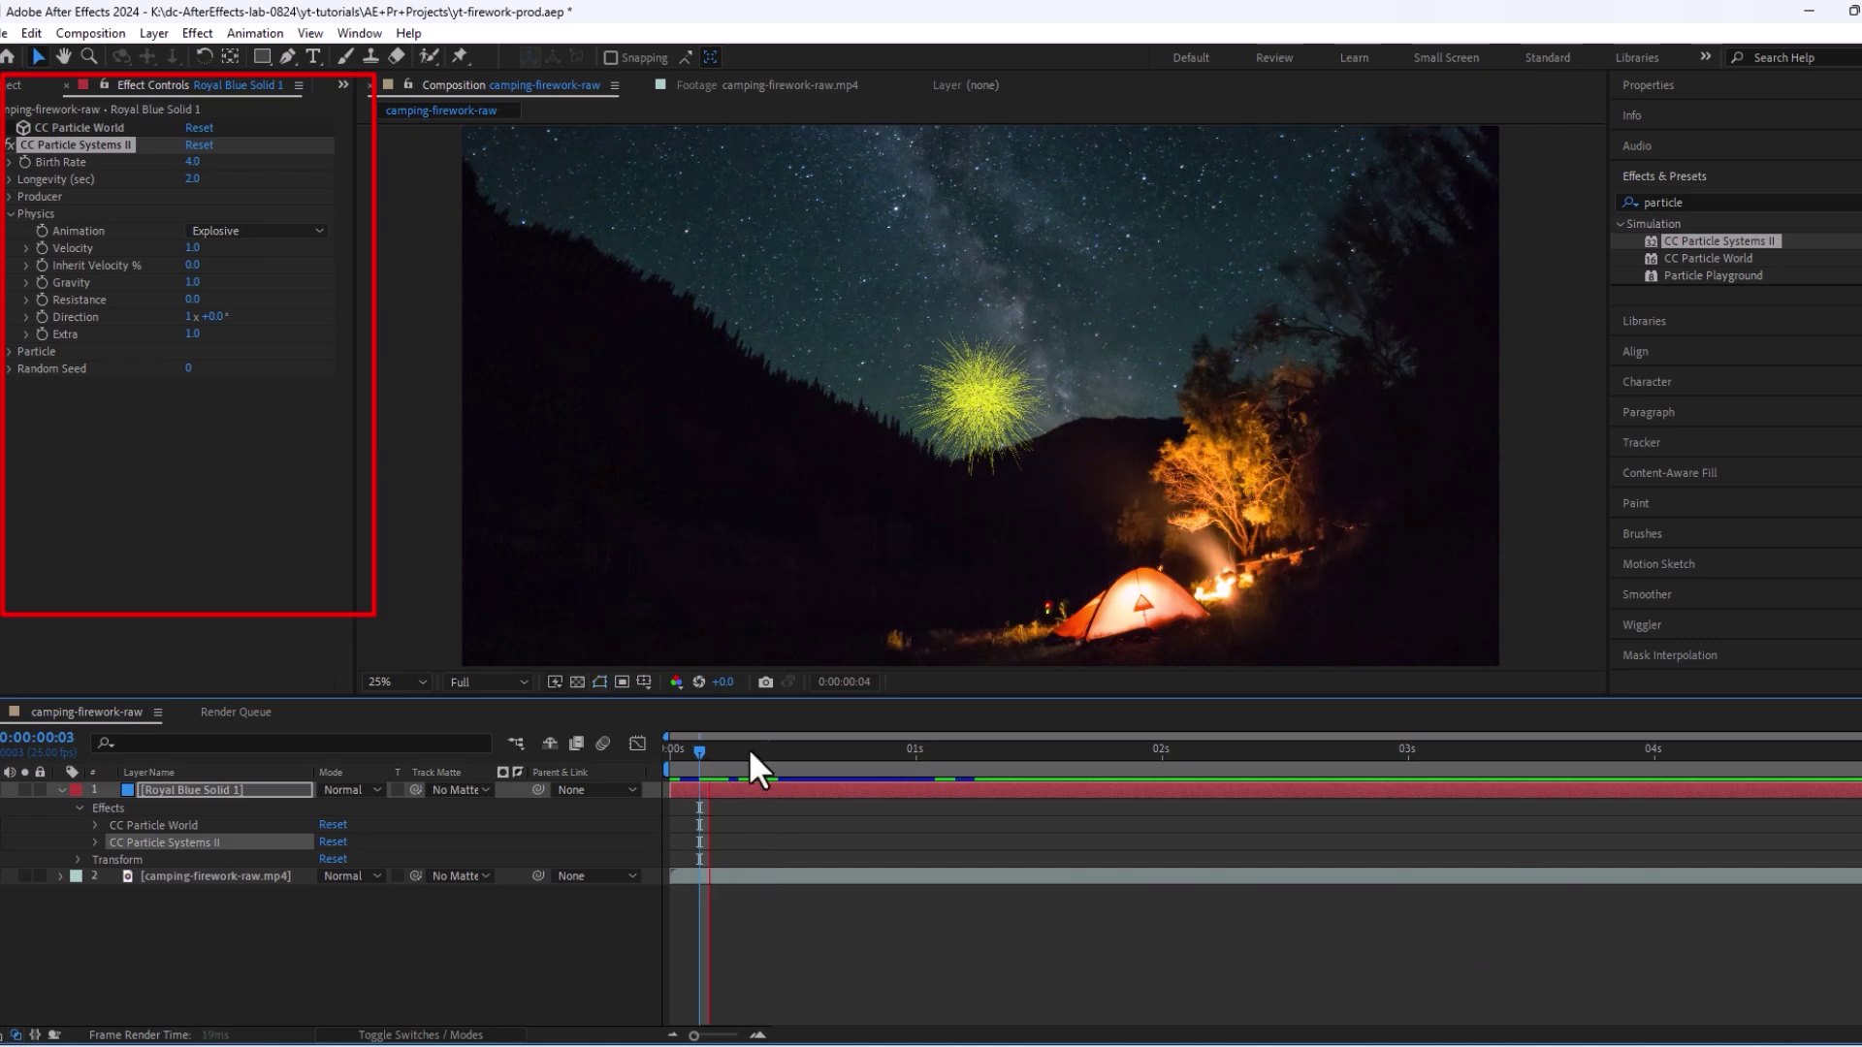
pyautogui.press('space')
pyautogui.click(289, 233)
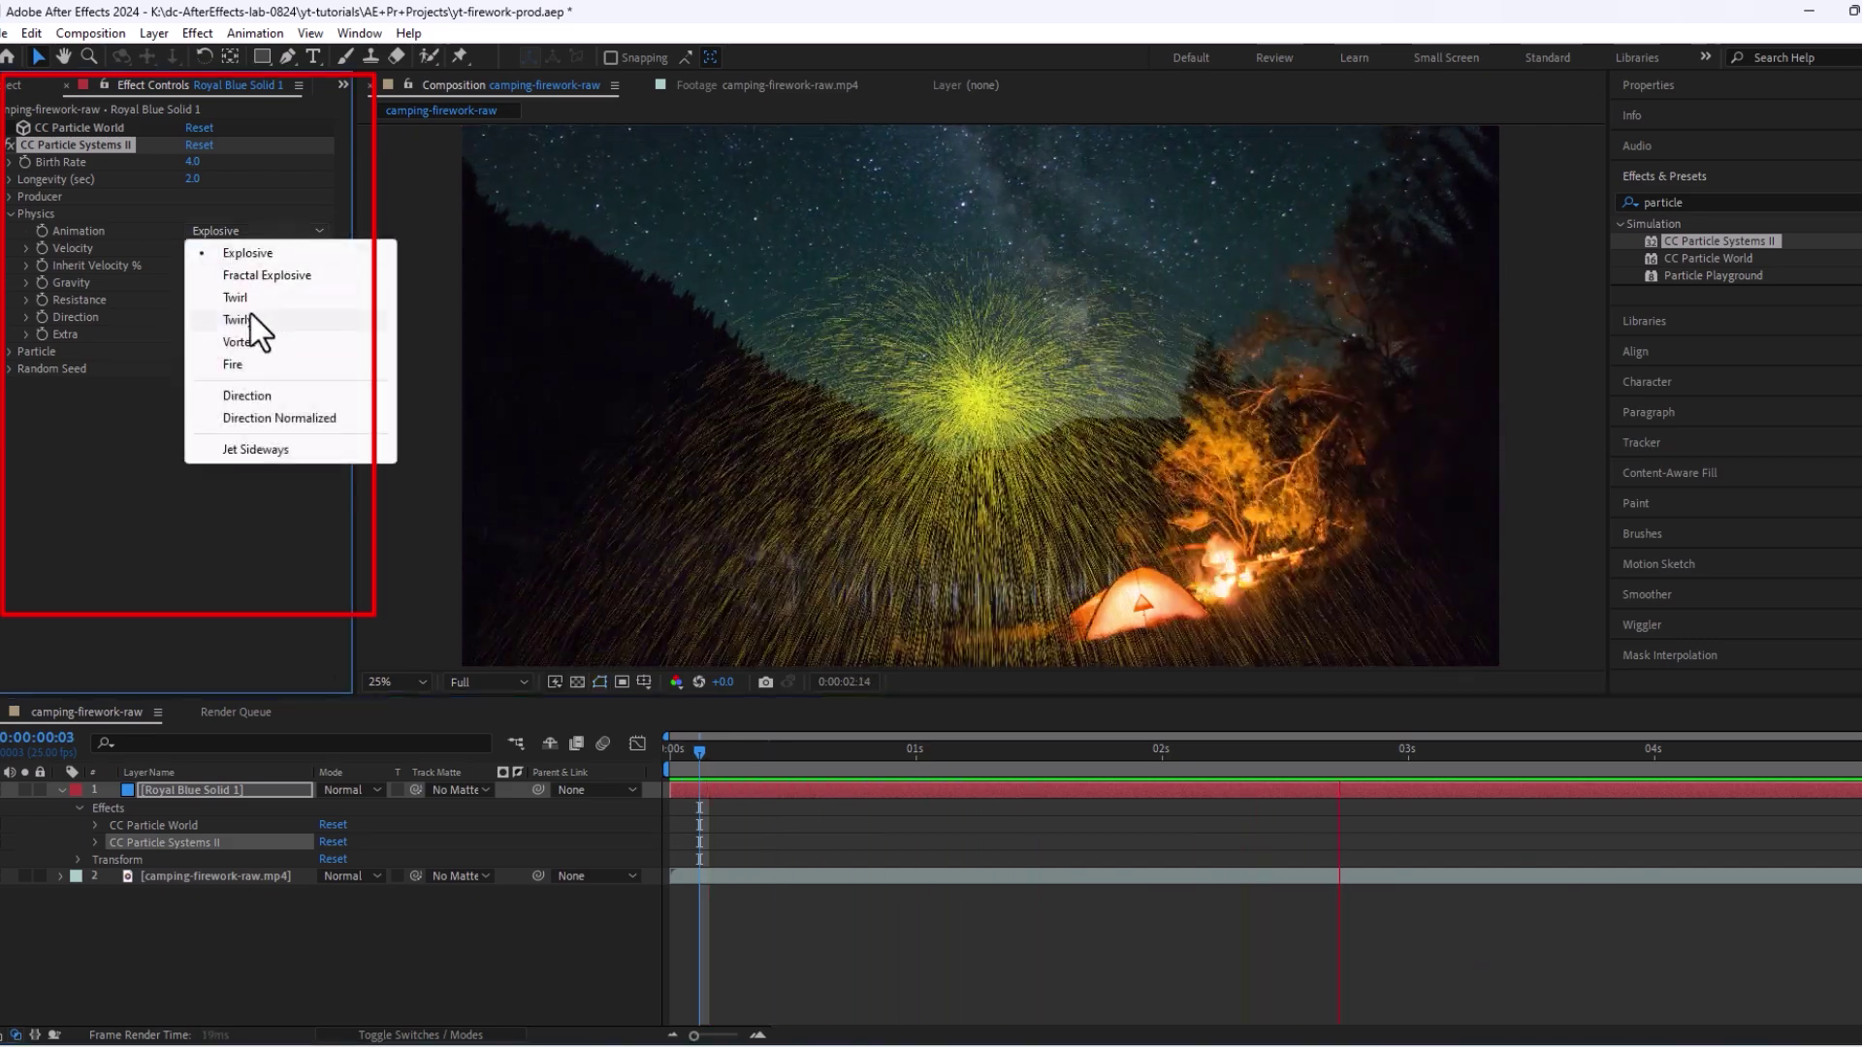
pyautogui.click(250, 301)
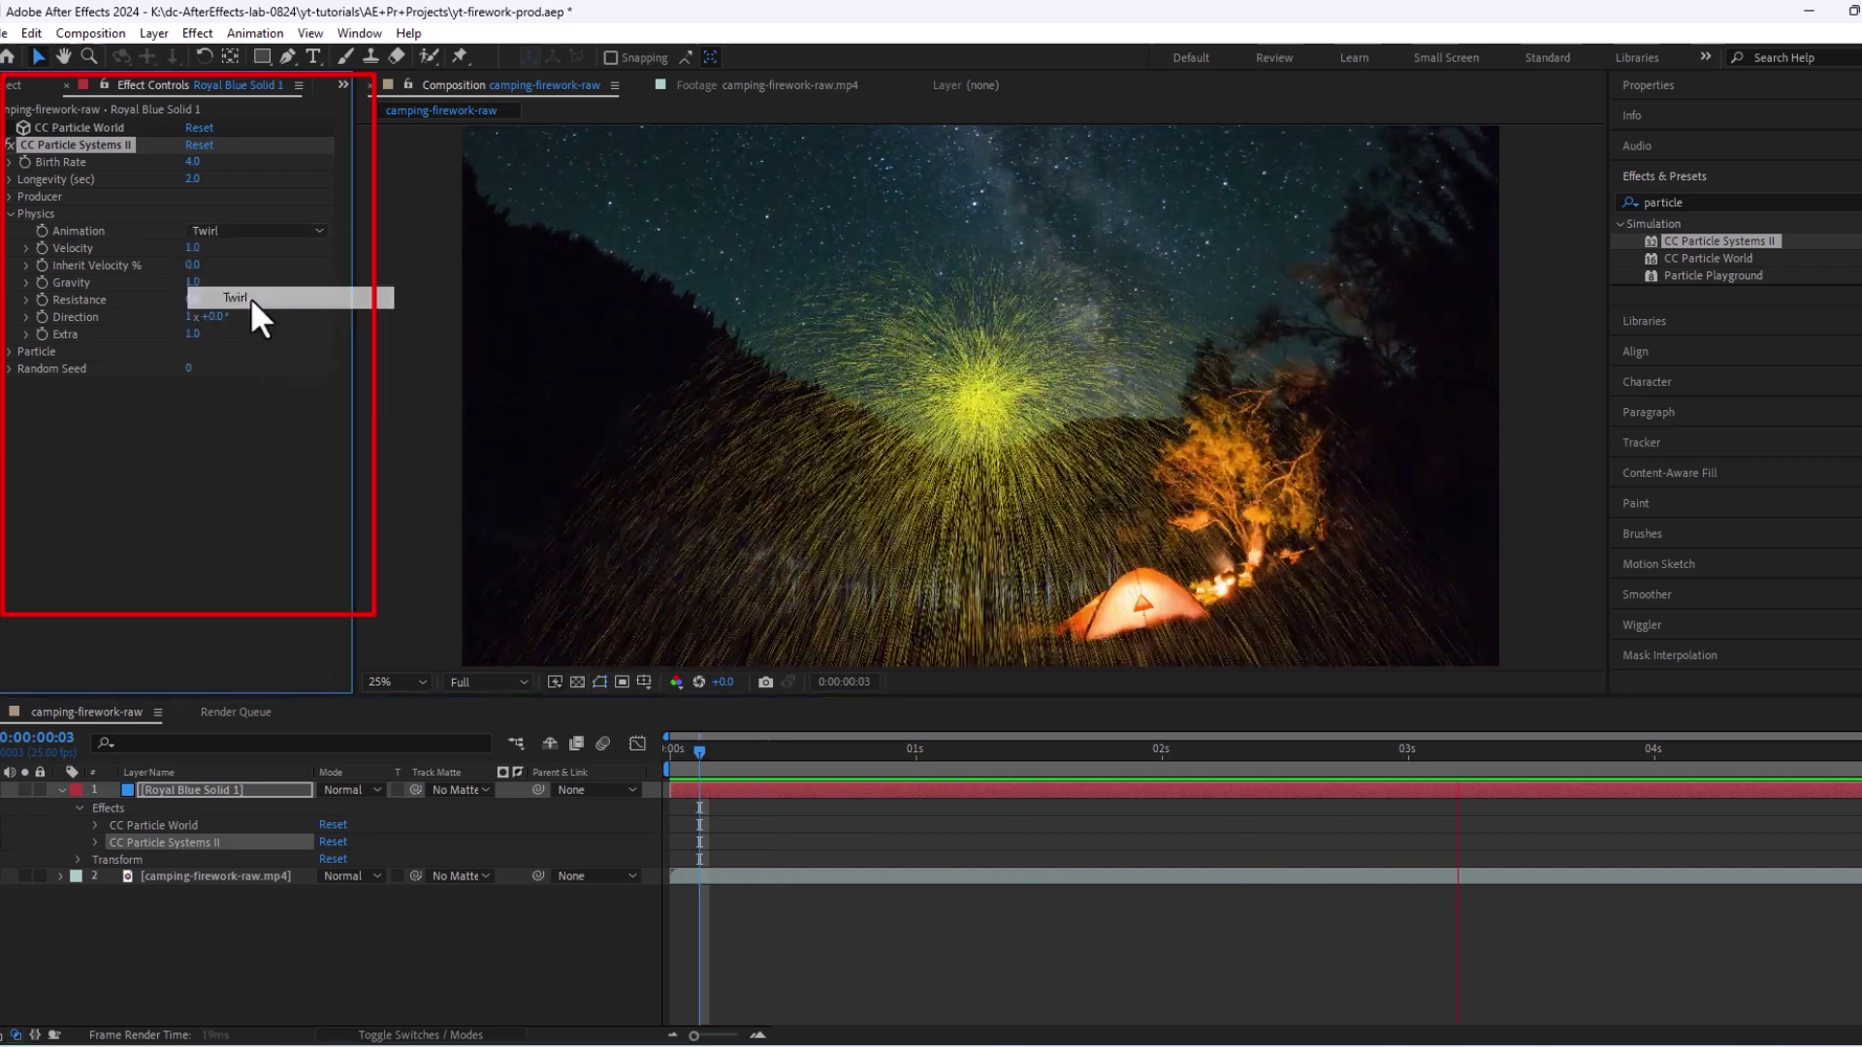
pyautogui.click(276, 232)
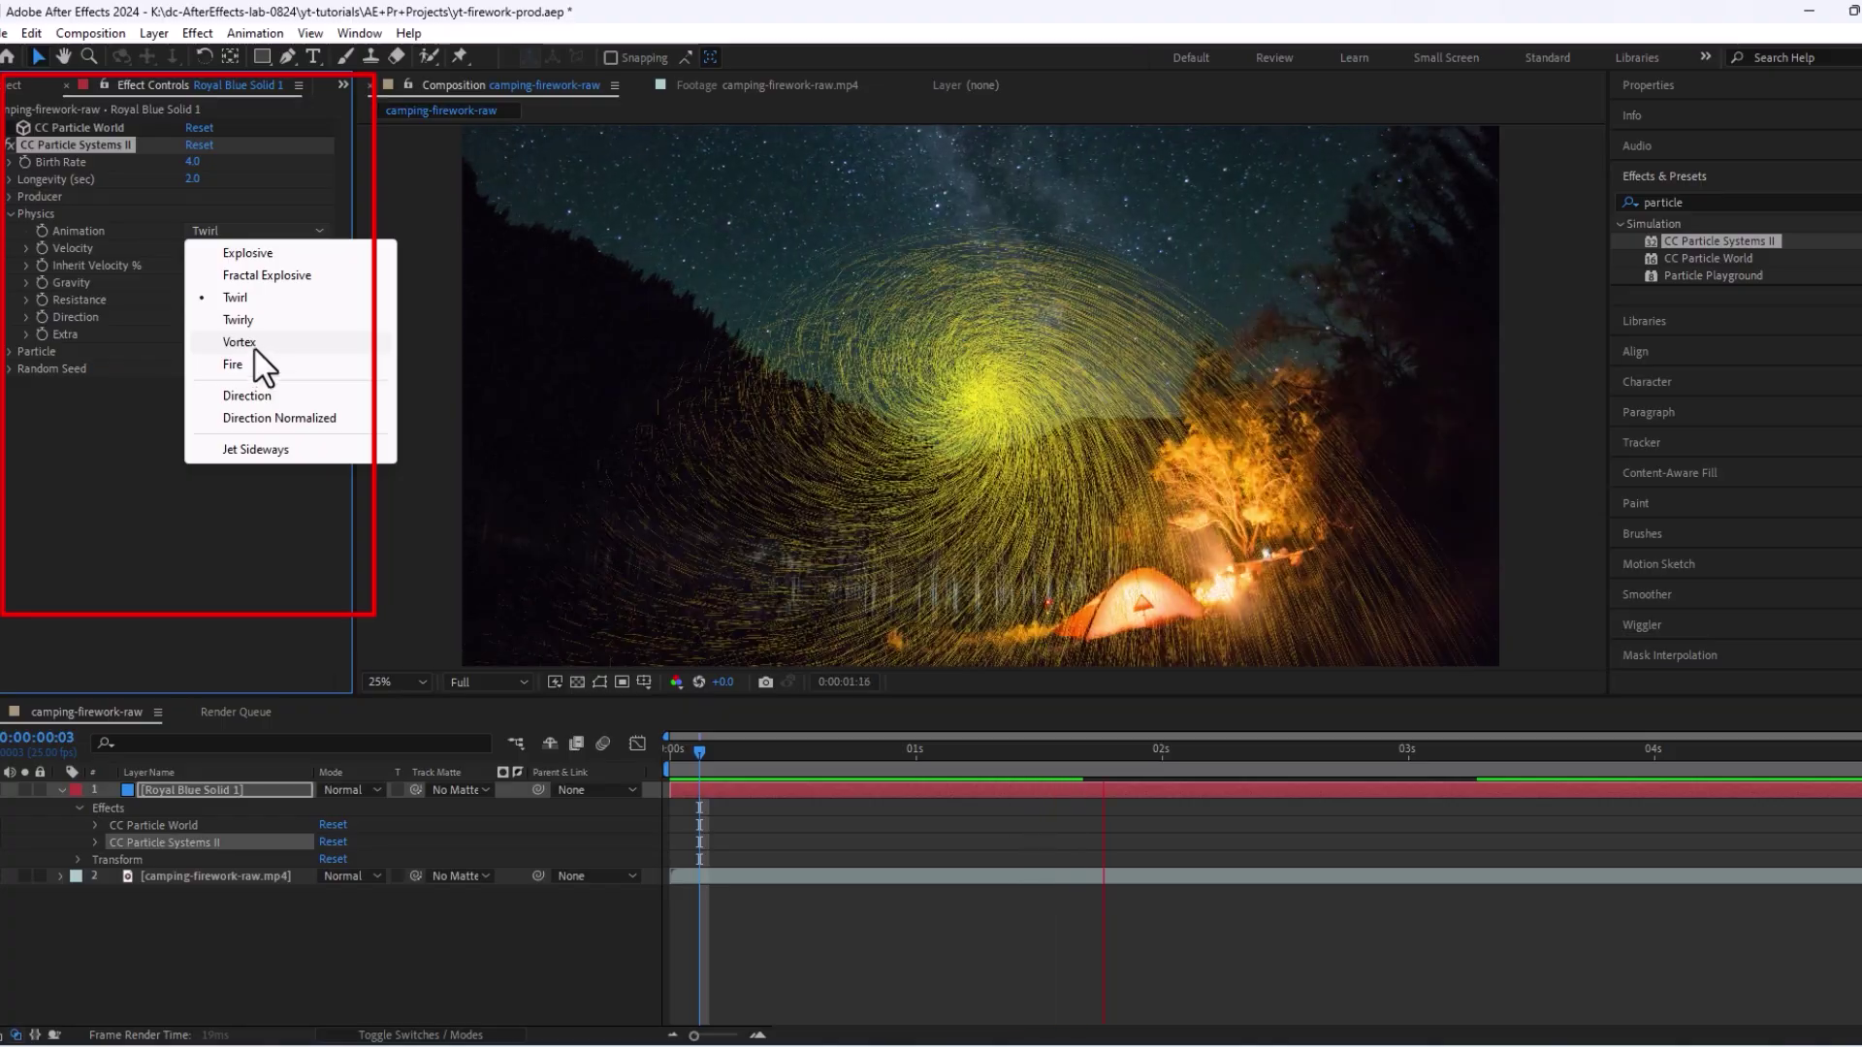
pyautogui.click(256, 342)
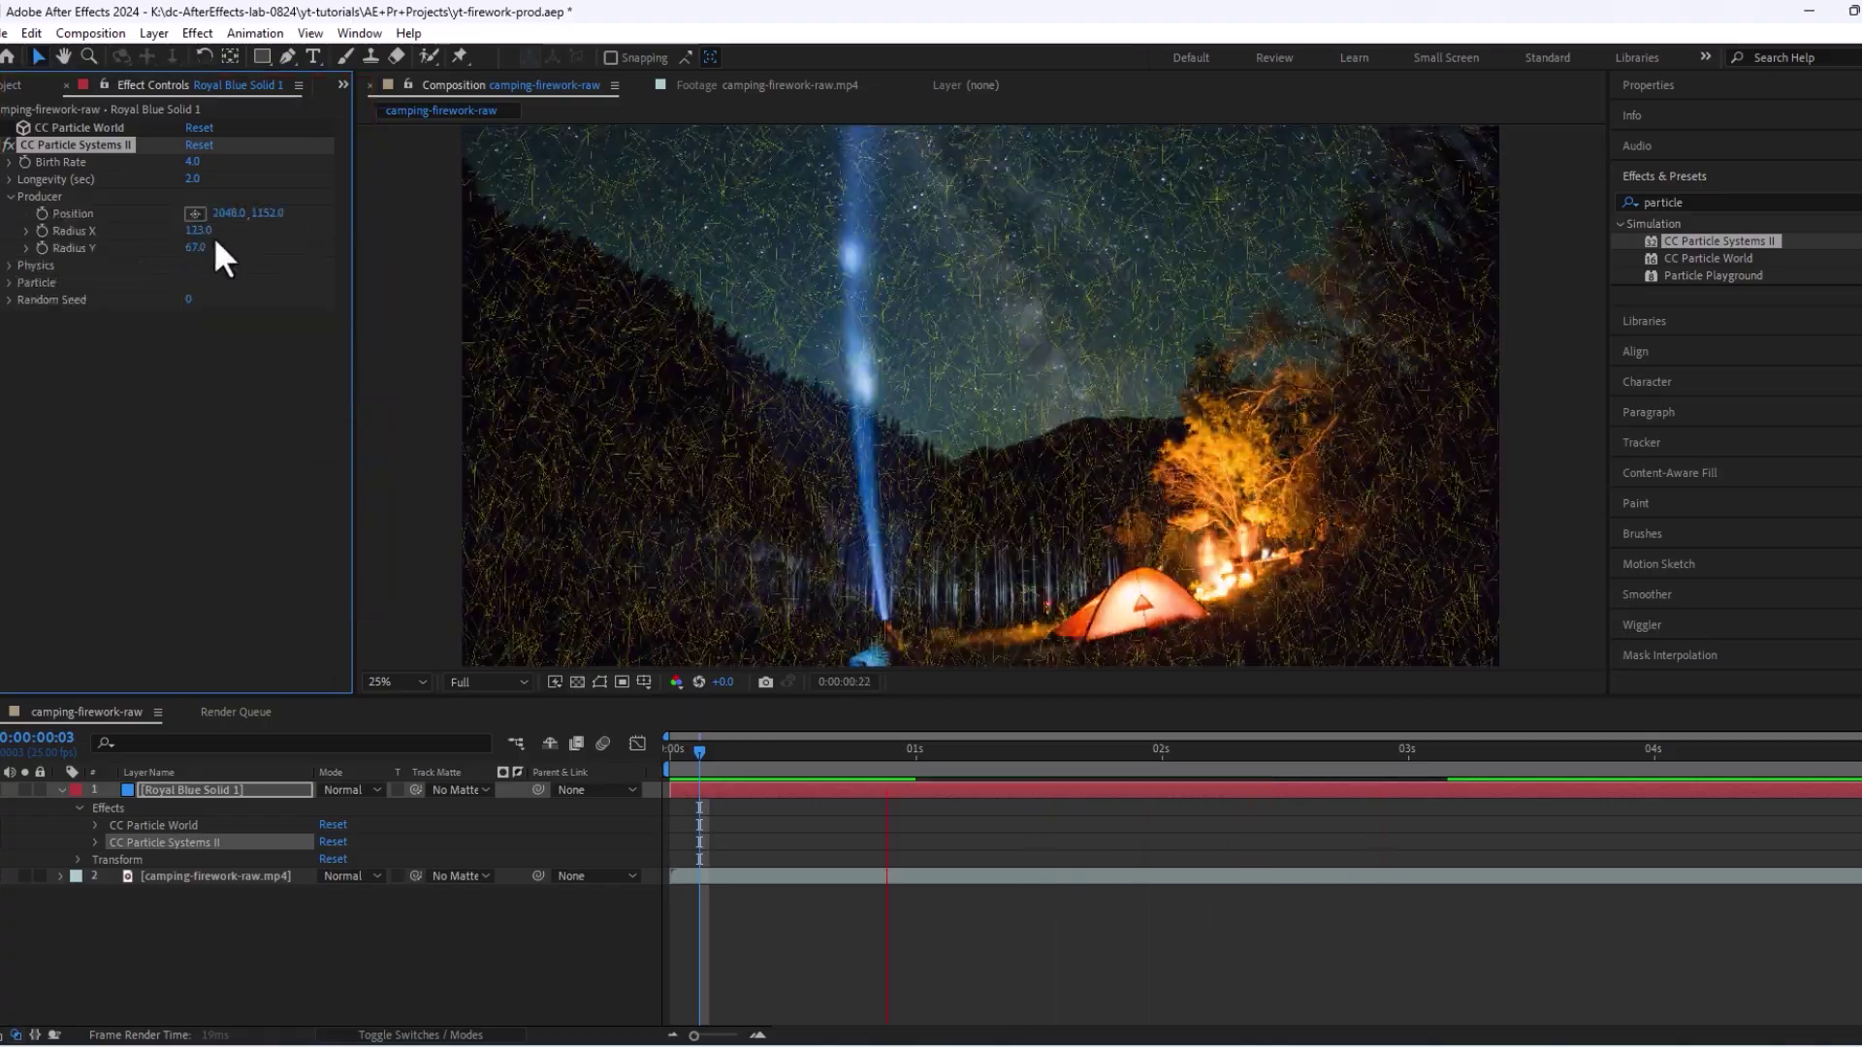
# - Set the CC Particle Systems II producer's Radius X to 123.0 and Radius Y to 67.0
pyautogui.click(11, 213)
pyautogui.click(20, 197)
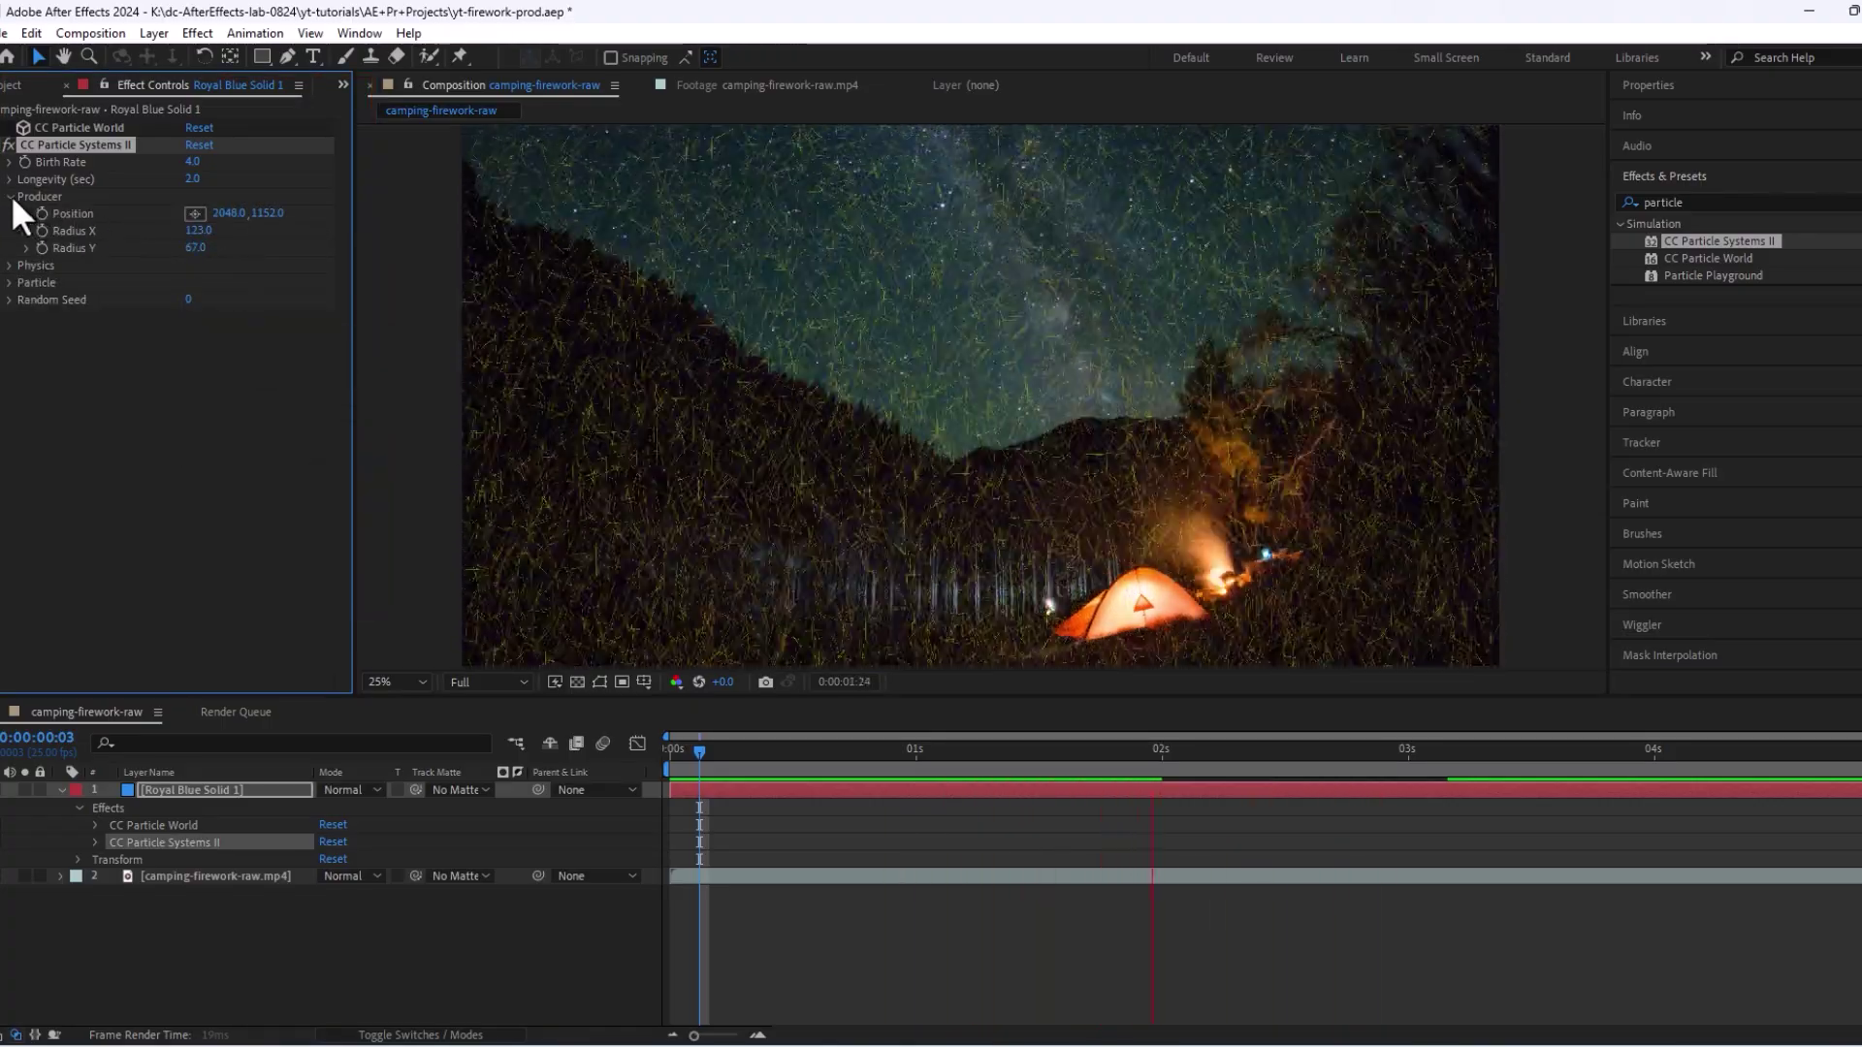